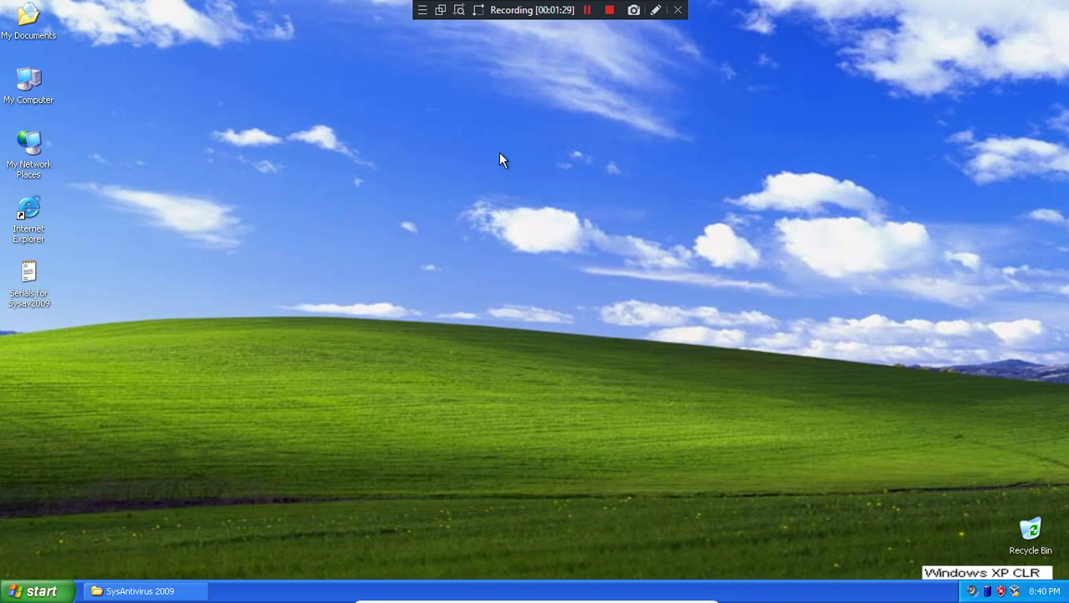
- Restore the minimized SysAntivirus 2009 folder window from the taskbar
left_click(180, 593)
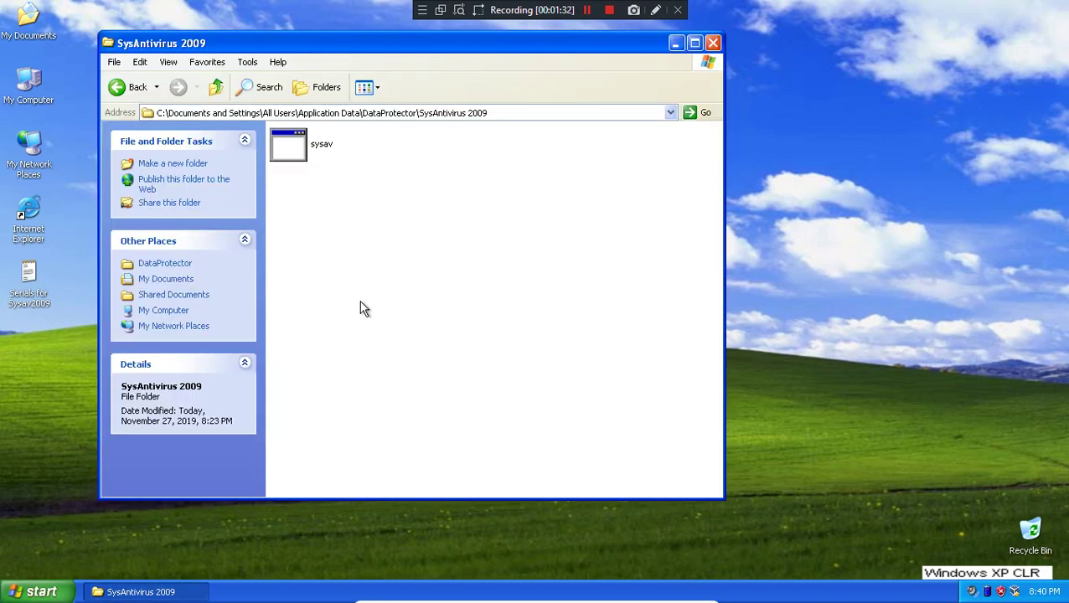
- Launch sysav so the SysAntivirus 2009 scan starts, then minimise the scanner
double_click(316, 144)
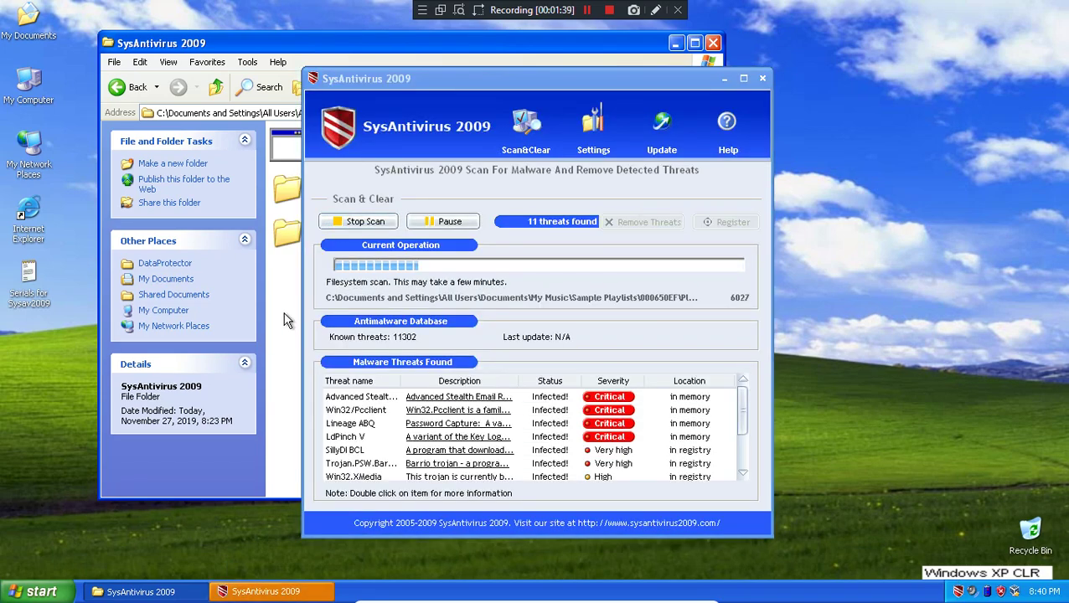
left_click(575, 79)
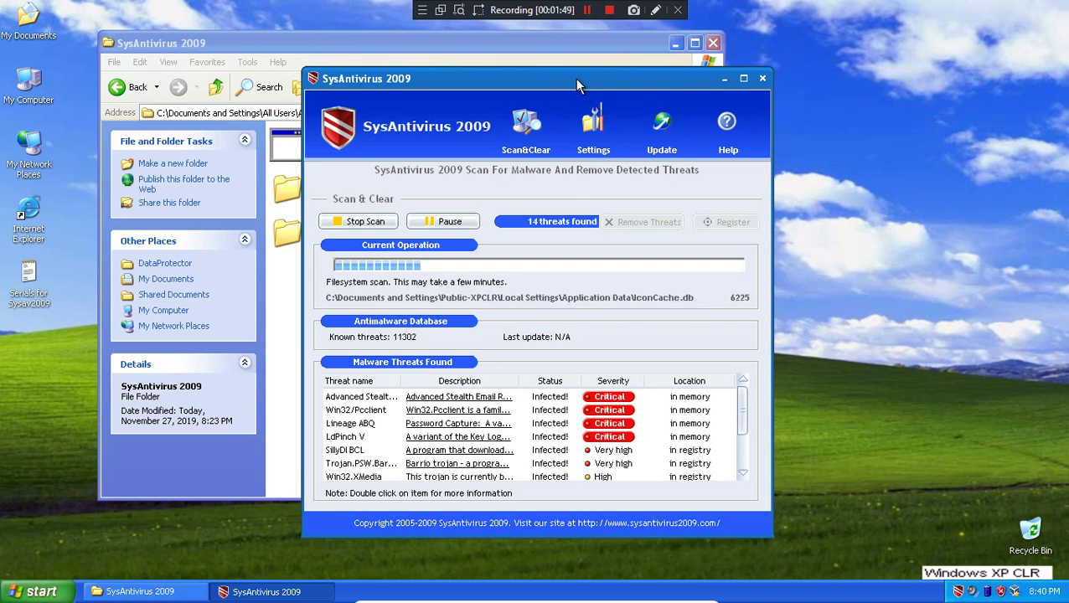
left_click(725, 80)
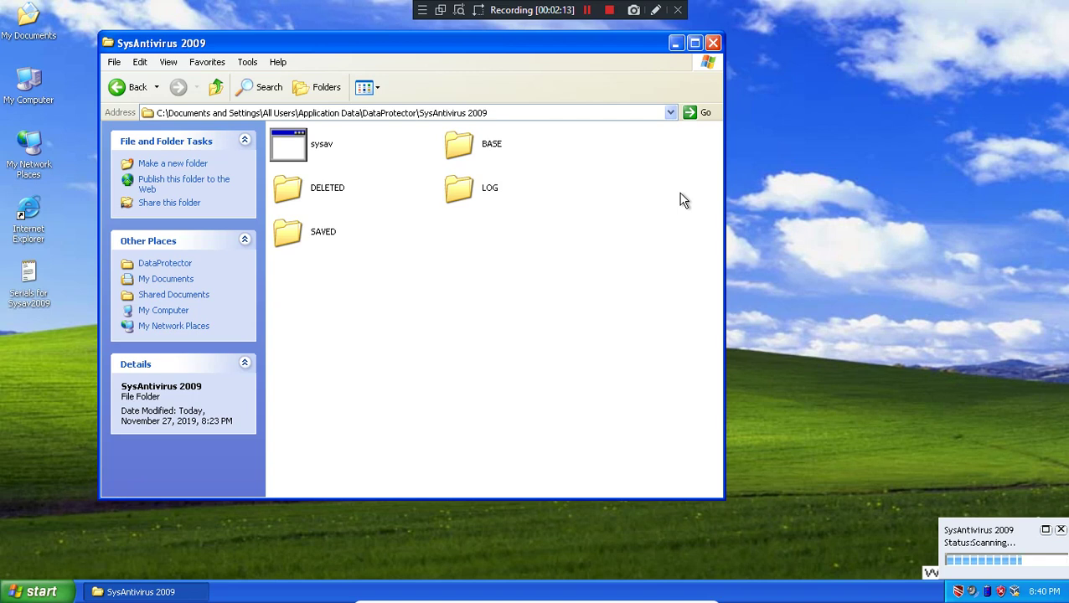
- Browse the BASE, SAVED, LOG and DELETED subfolders, then close the window and the scanning popup
double_click(459, 144)
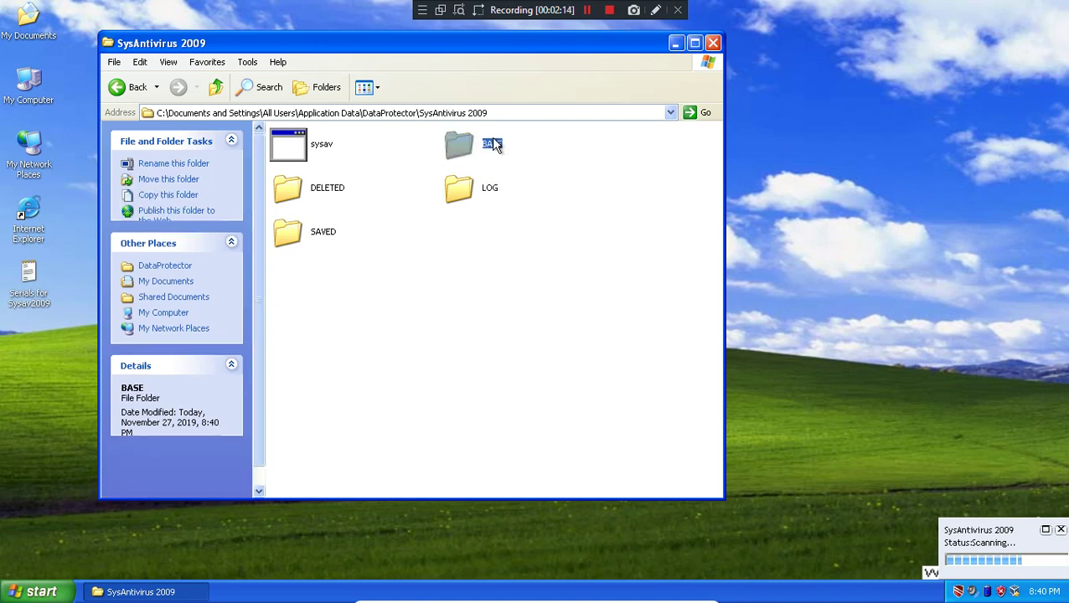
left_click(215, 86)
double_click(463, 189)
left_click(215, 86)
double_click(317, 188)
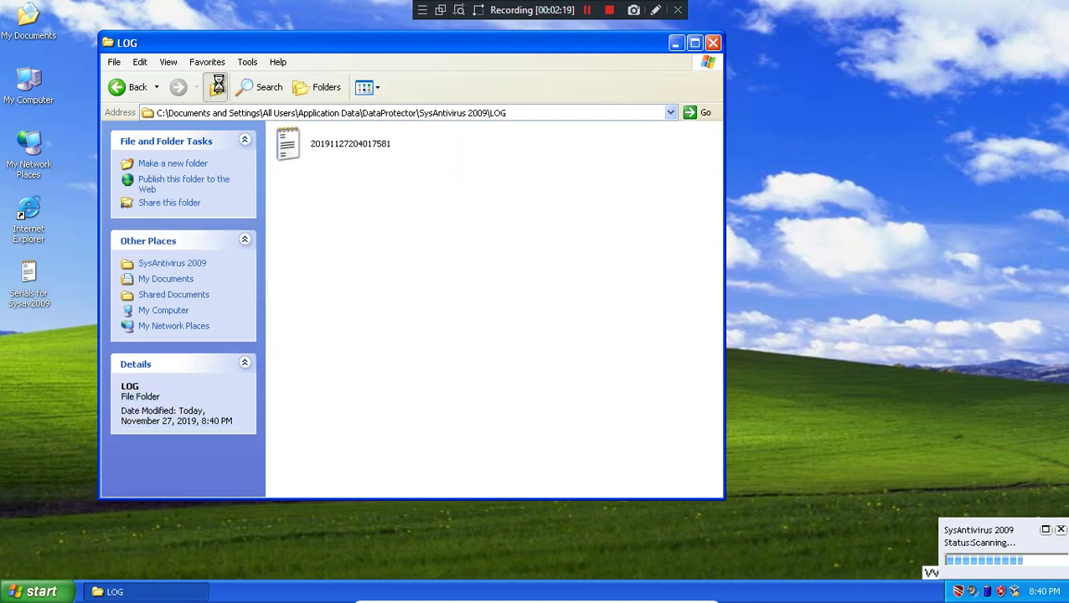
left_click(215, 86)
double_click(497, 144)
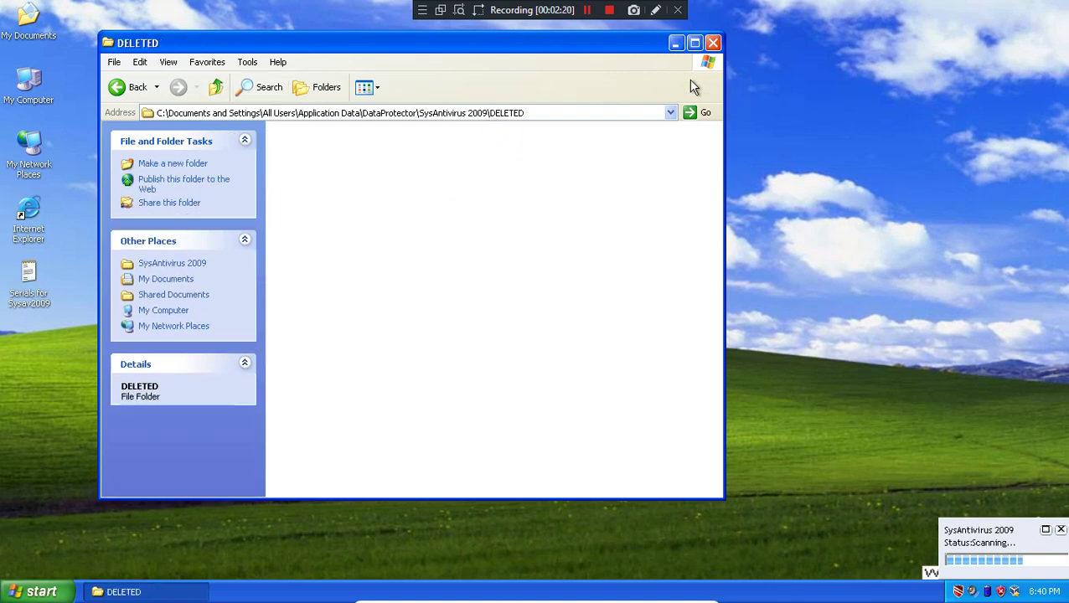
left_click(712, 42)
left_click(1061, 529)
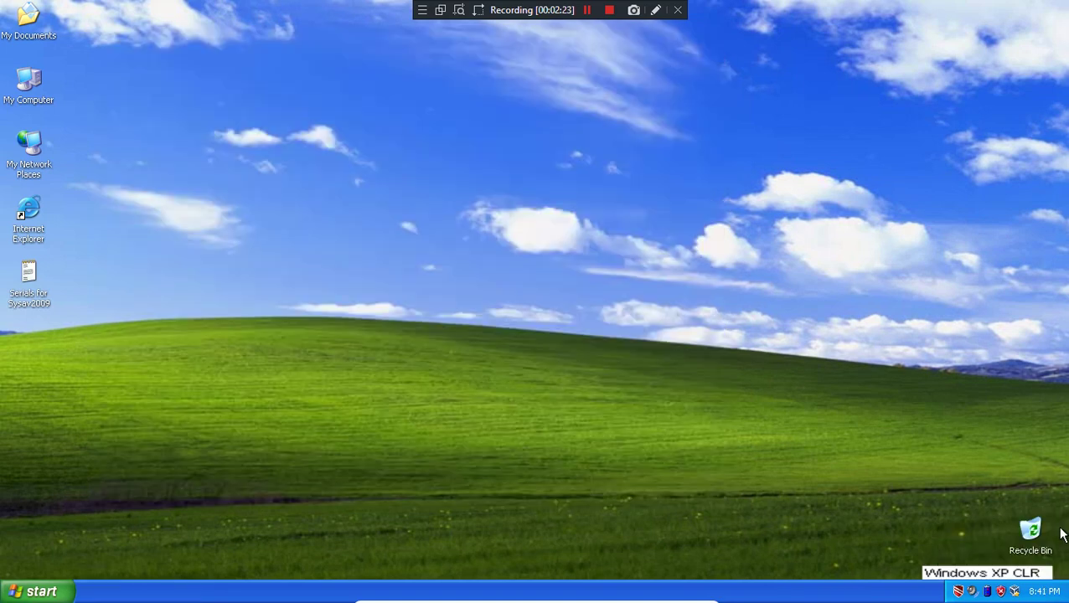
- Reopen the scanner from the tray and view the ExpertAntiVirus threat details
double_click(959, 592)
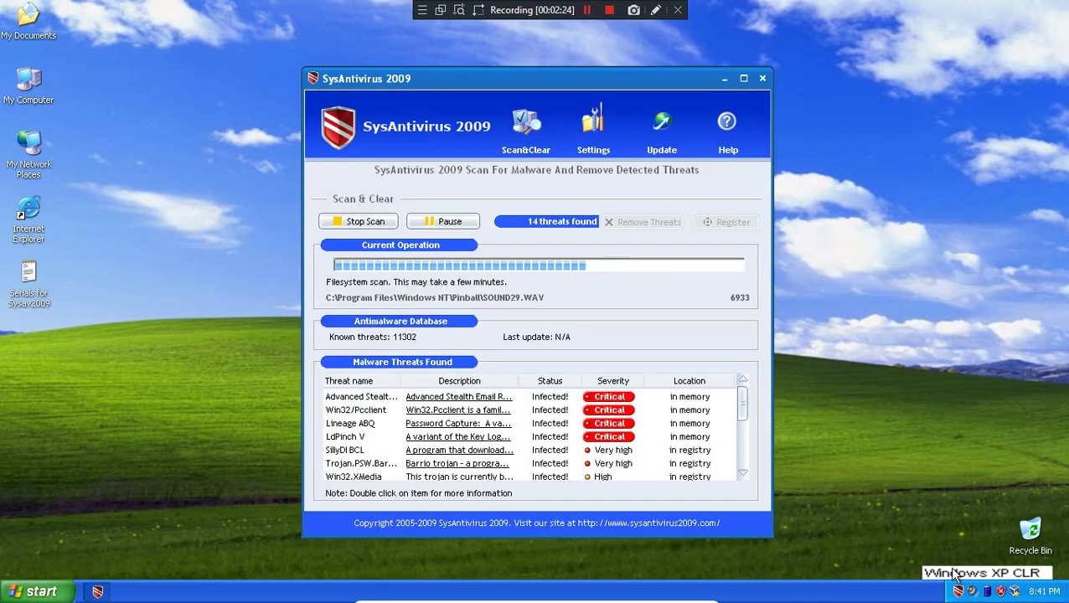
left_click(726, 78)
left_click(1047, 544)
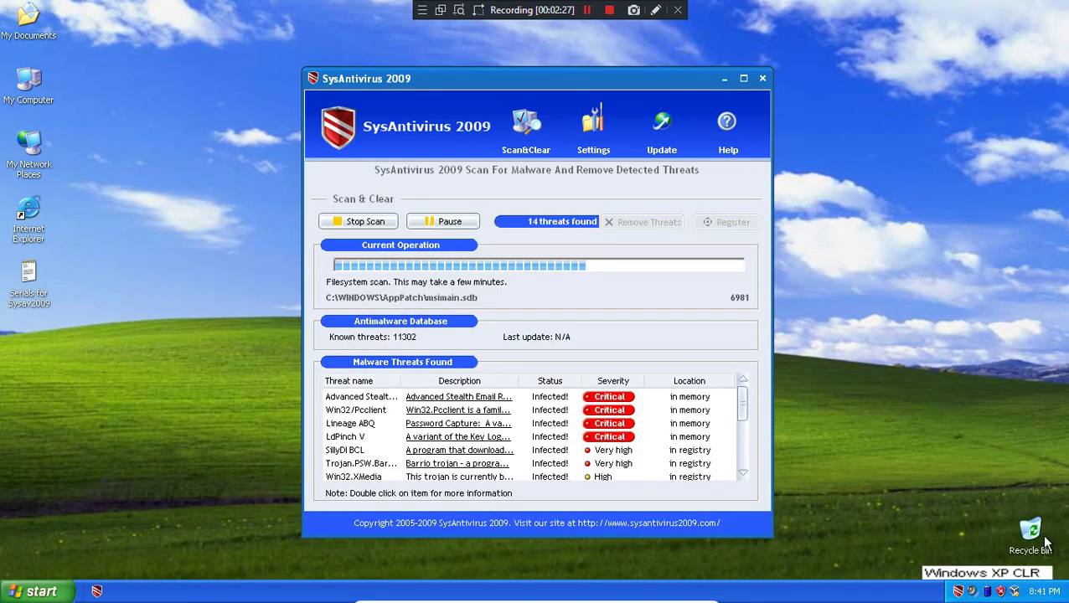
scroll(658, 427, "down", 3)
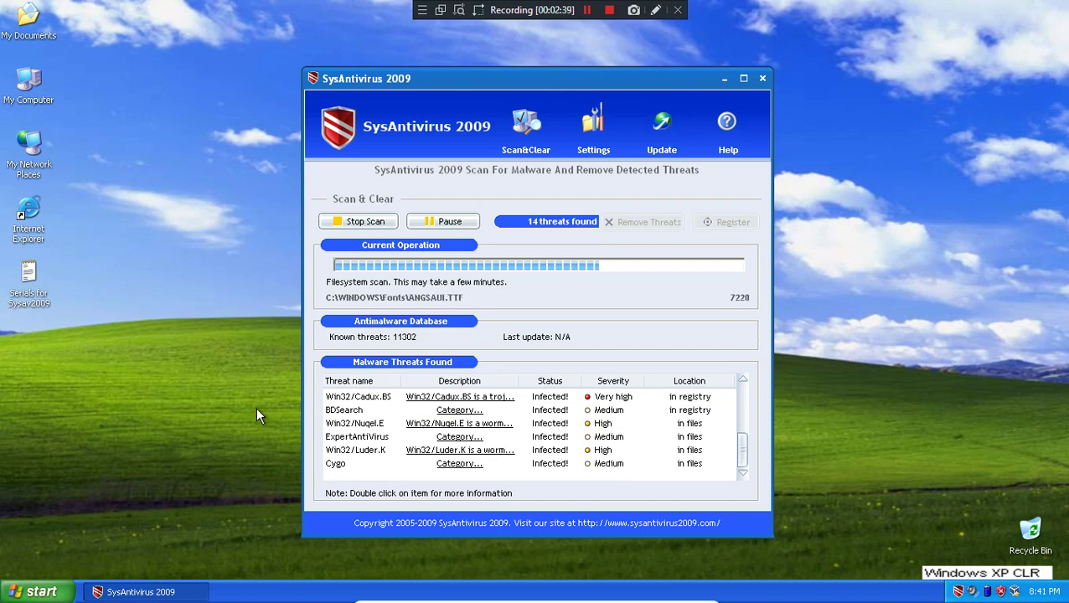
left_click(465, 437)
double_click(465, 435)
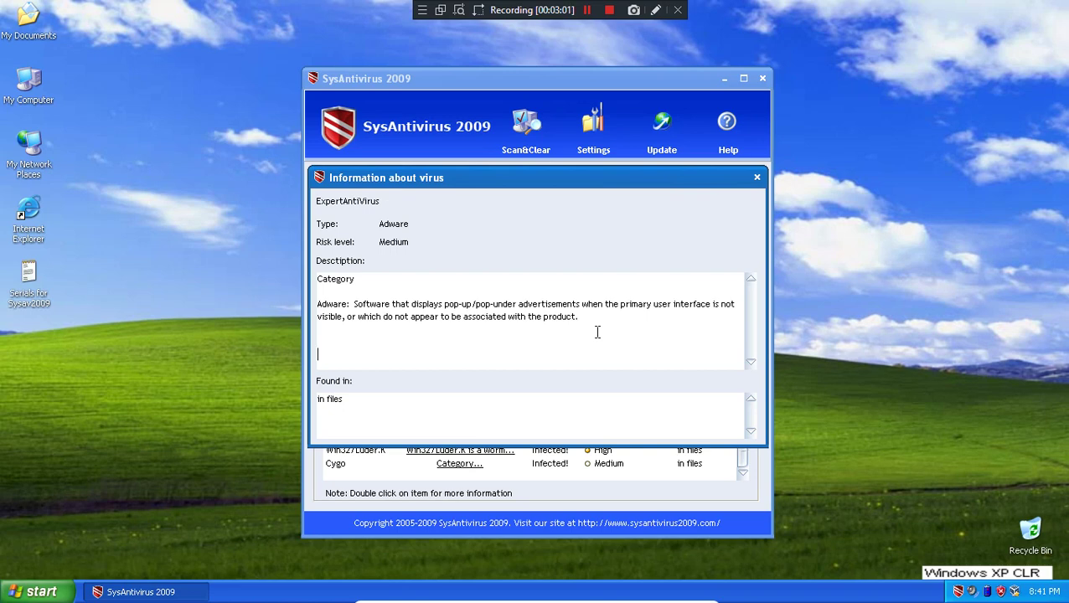
left_click(757, 178)
- Select the BDSearch and Advanced Stealth entries while scrolling through the threat list
left_click(524, 410)
scroll(587, 427, "up", 3)
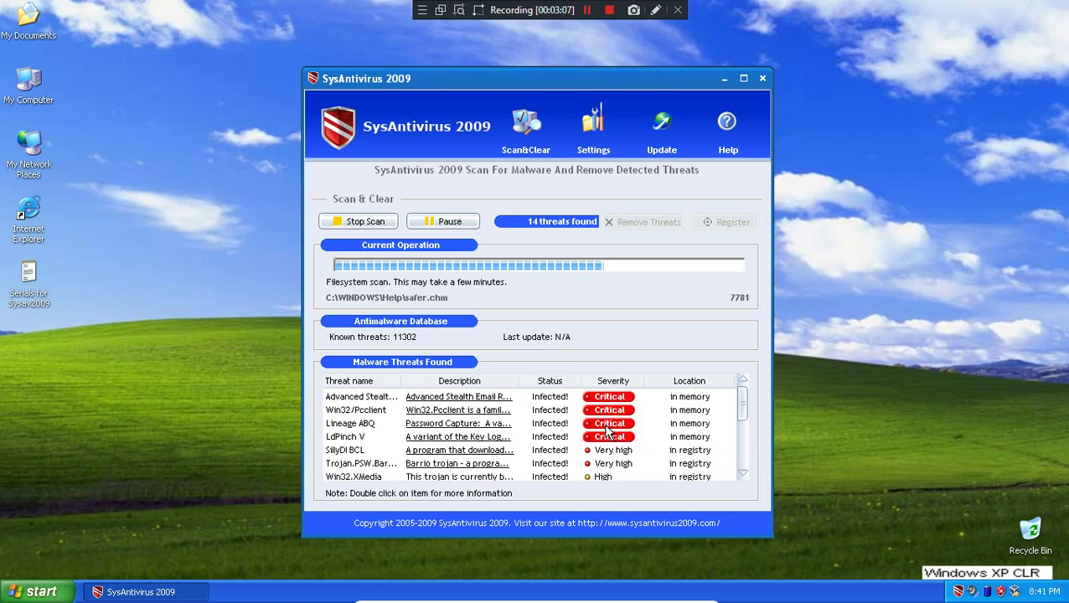
left_click(630, 399)
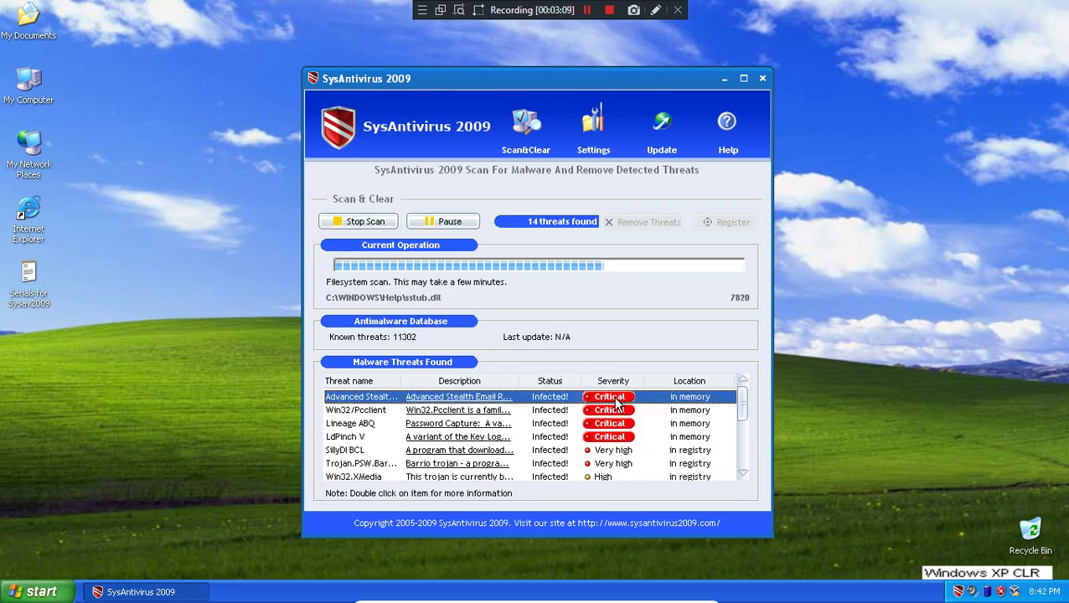
scroll(642, 444, "down", 1)
scroll(644, 453, "up", 1)
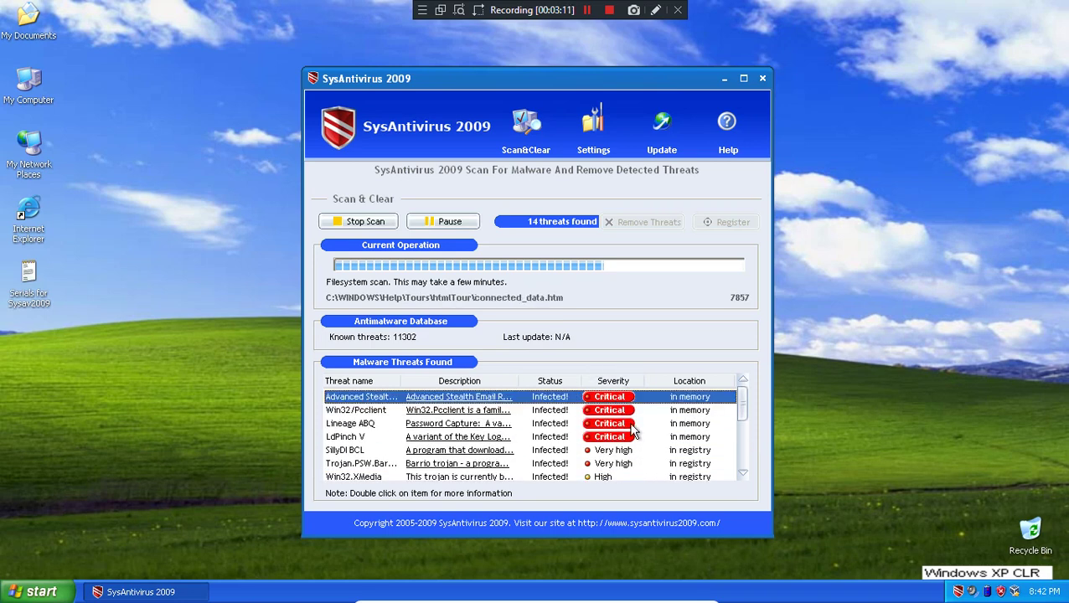
scroll(664, 444, "down", 1)
scroll(640, 449, "down", 2)
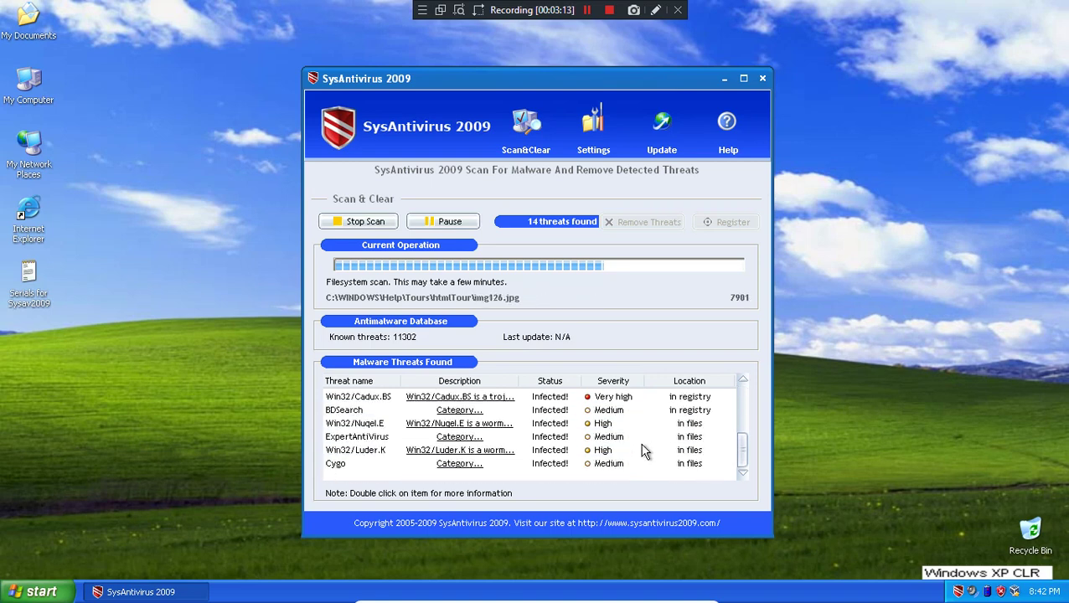
scroll(703, 425, "up", 3)
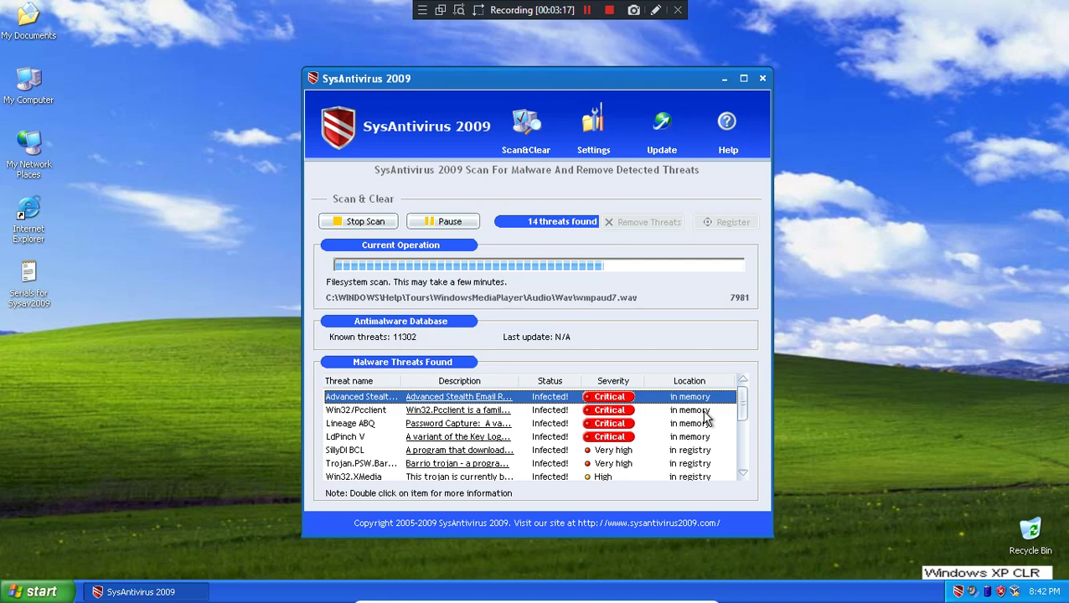
scroll(706, 417, "down", 1)
scroll(707, 422, "down", 2)
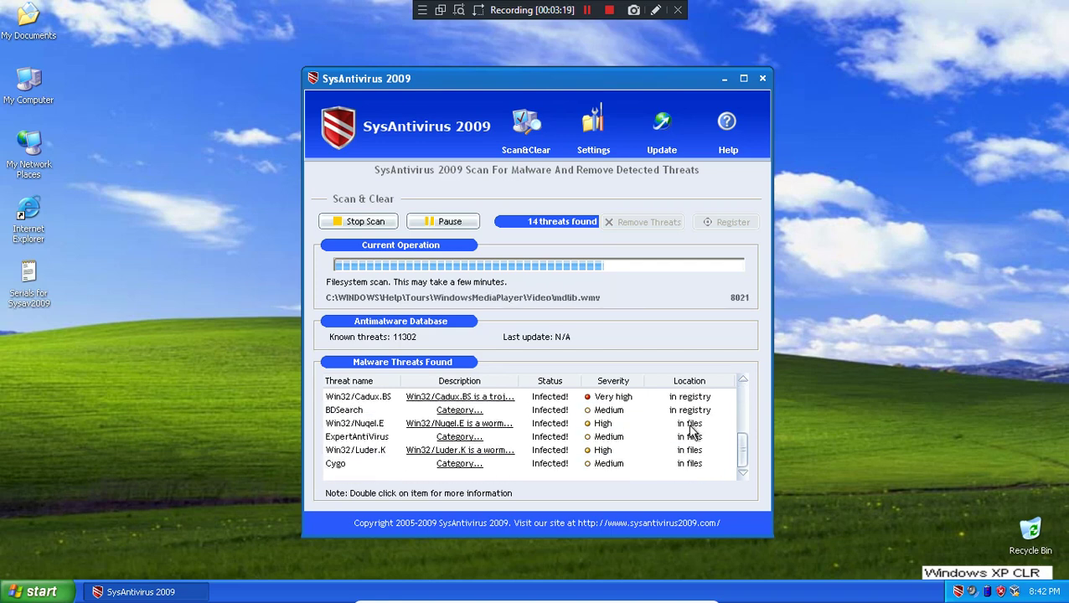
- View and close the details for the Win32/Luder.K and Win32/Cadux.BS threats
double_click(656, 448)
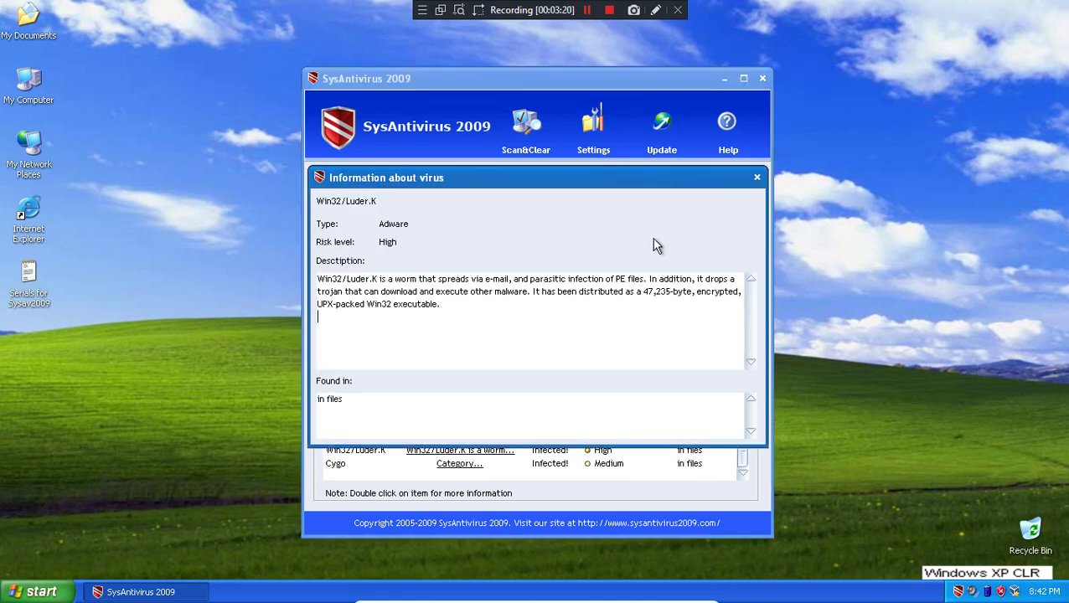
left_click(756, 178)
double_click(356, 396)
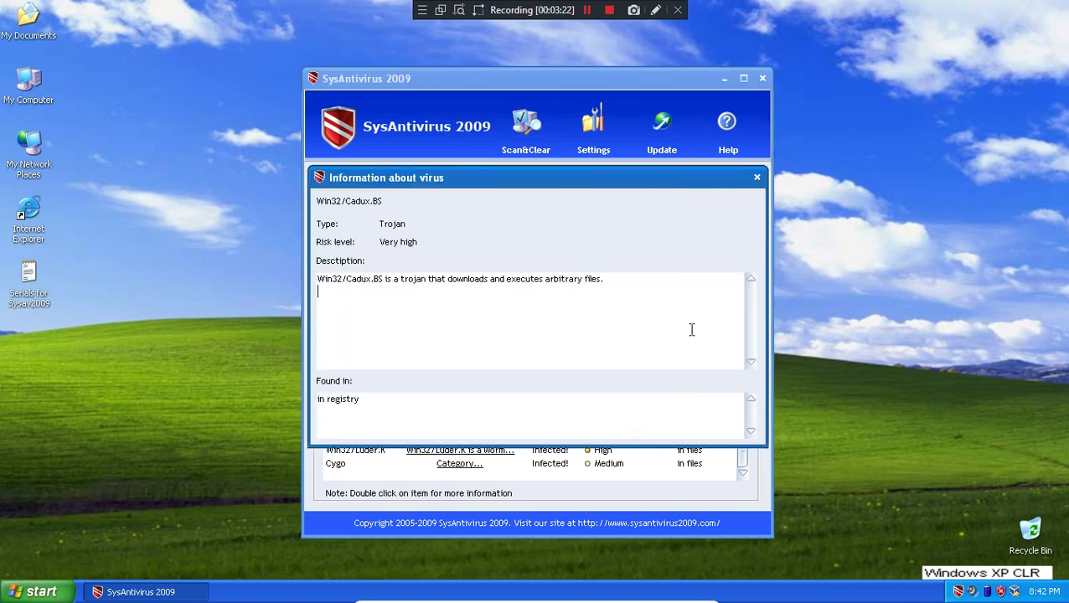
left_click(758, 177)
- Switch from Settings to the Scan&Clear results and back to Settings
left_click(596, 126)
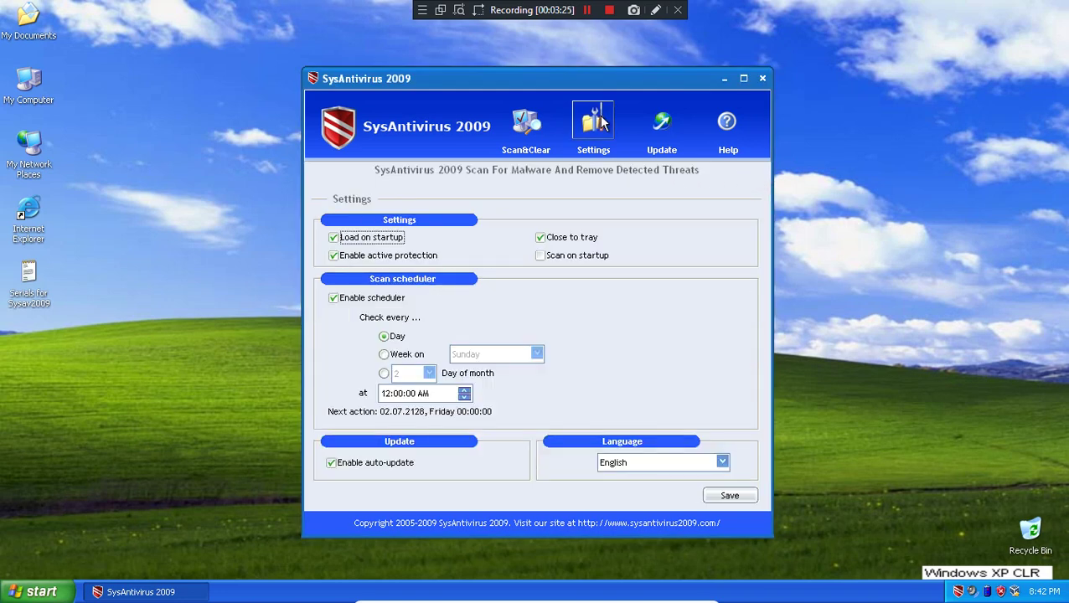
left_click(543, 125)
left_click(592, 124)
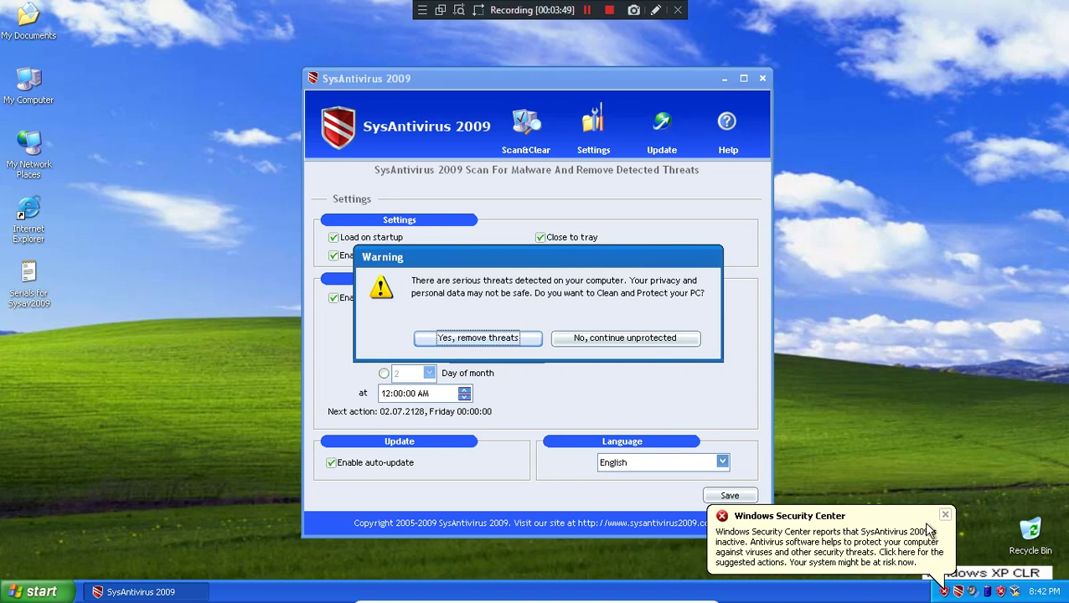
- Open the Security Center report, refuse threat removal, accept staying unprotected, and close the scanner
left_click(905, 547)
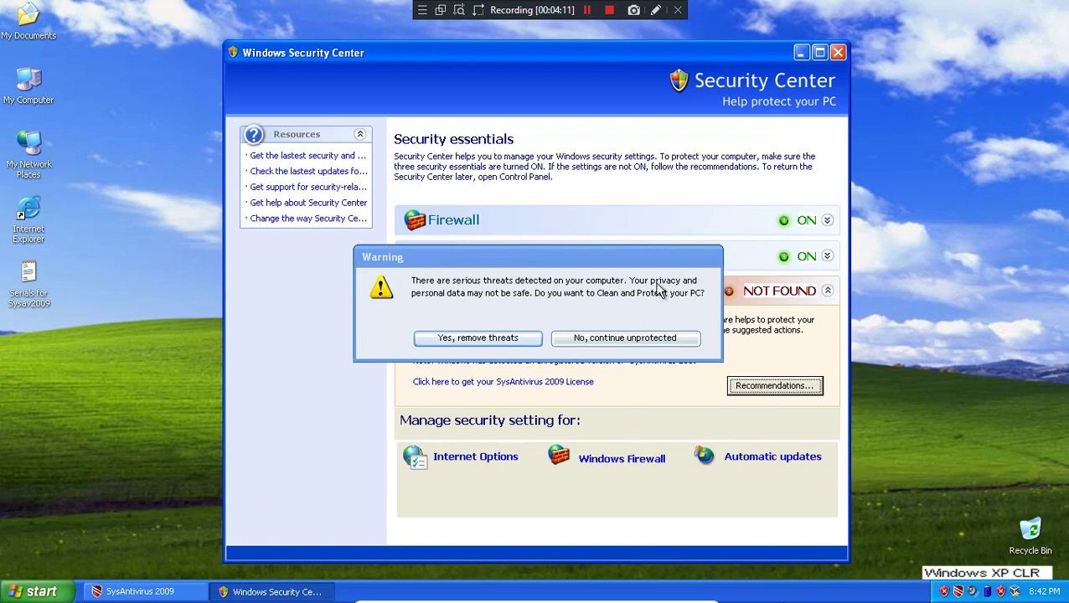
left_click(614, 339)
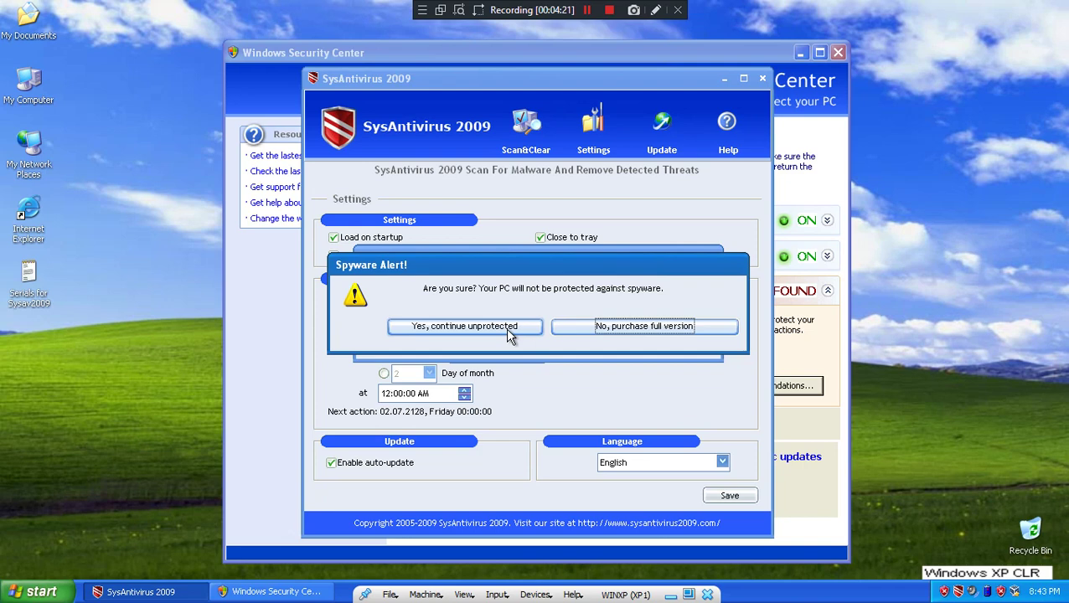
left_click(511, 334)
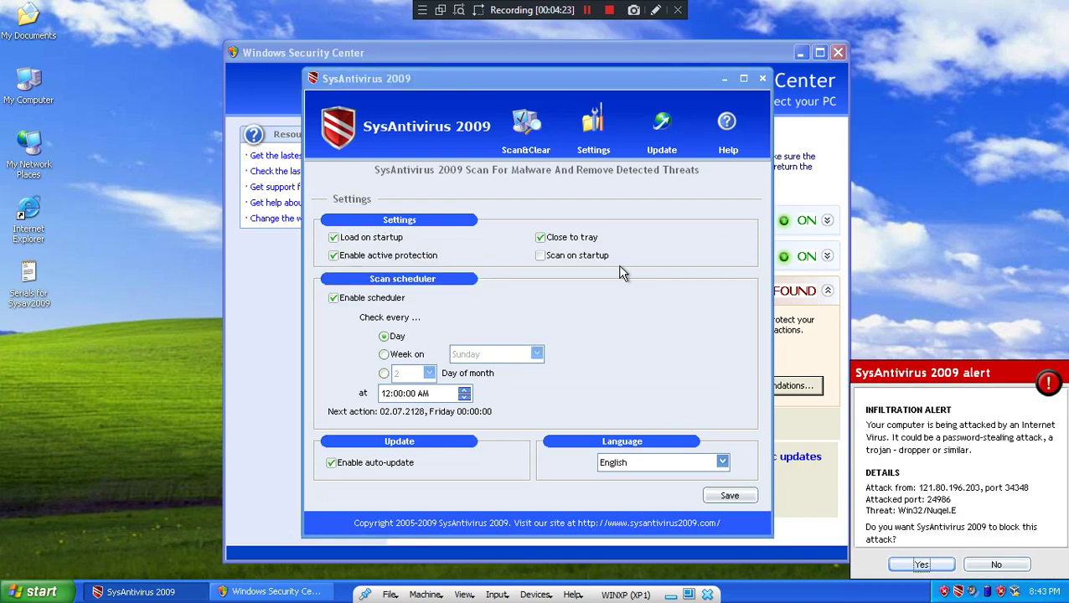
left_click(763, 81)
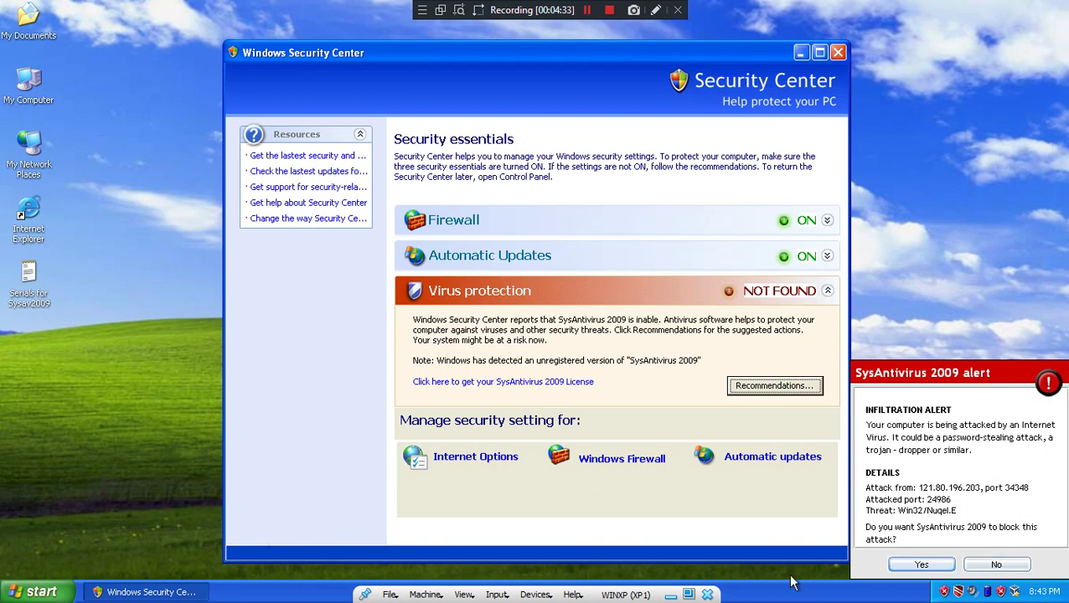
- Decline blocking the attack and expand the Automatic Updates and Firewall details
left_click(989, 566)
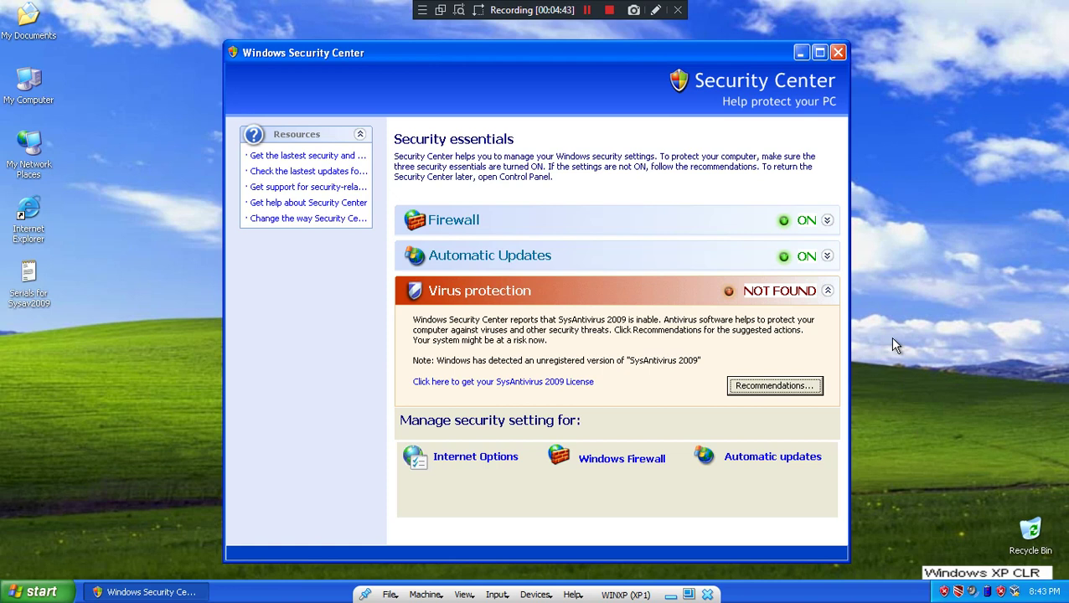
left_click(811, 267)
left_click(816, 223)
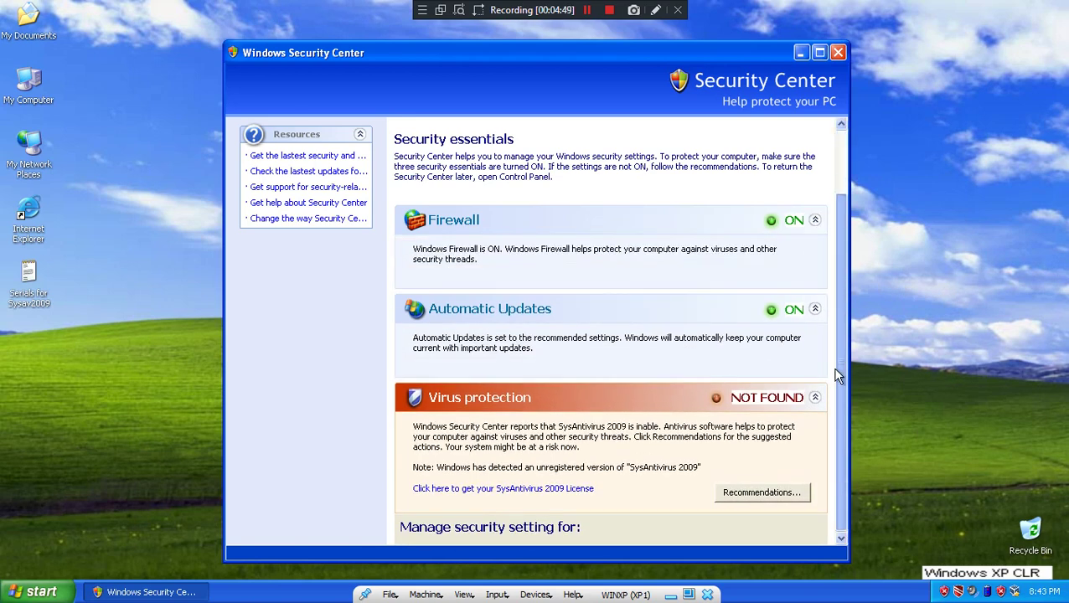
scroll(836, 376, "down", 2)
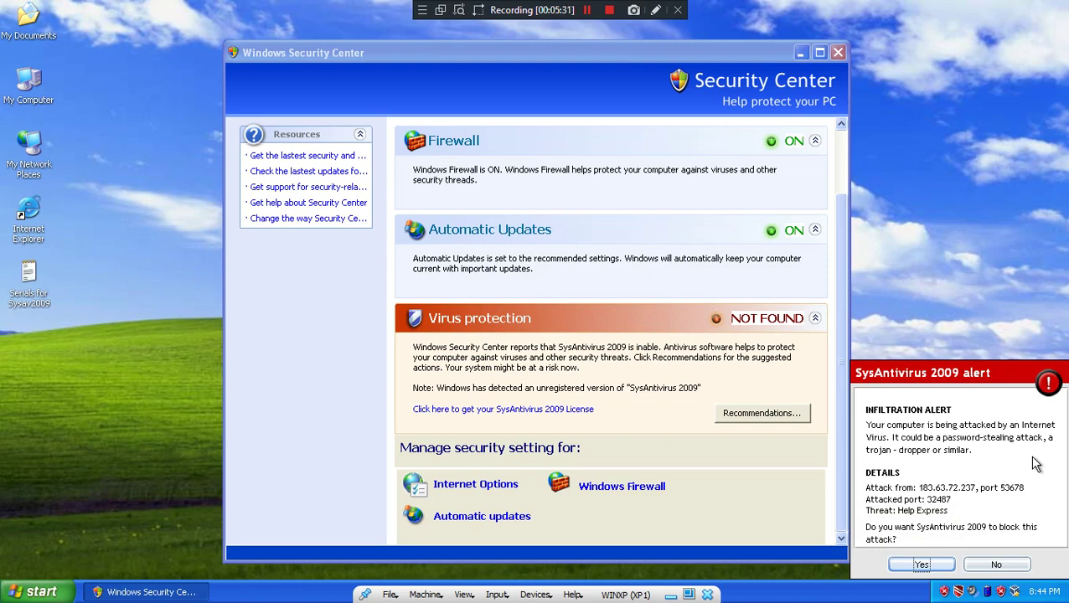
- Accept the SysAntivirus alert and submit an activation code
left_click(922, 565)
type("DANSLABARAA")
left_click(459, 409)
- Dismiss the invalid key error and enable Scan on startup
left_click(531, 336)
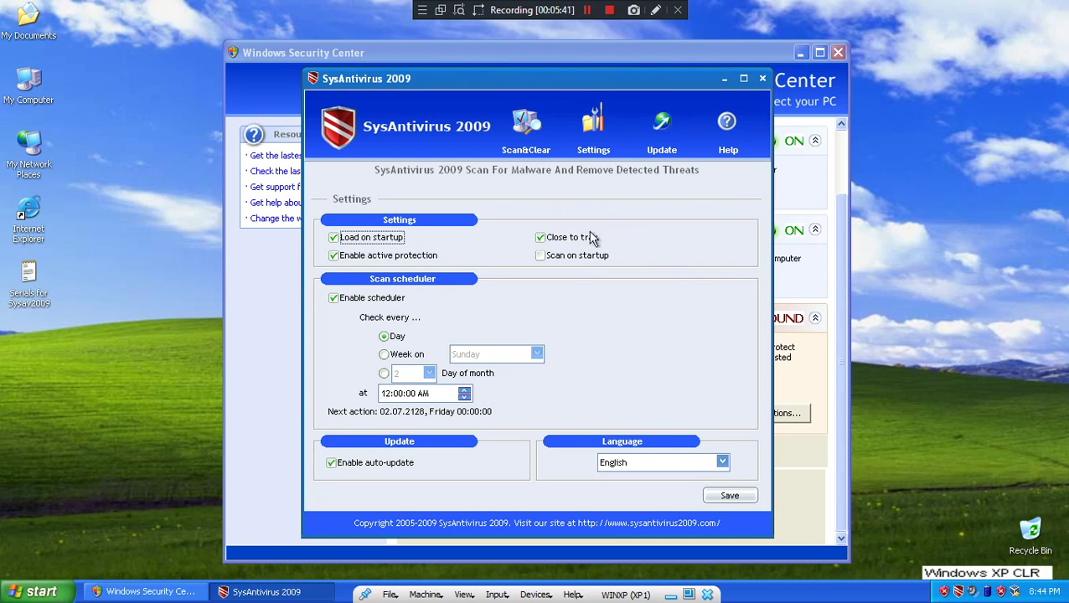
left_click(575, 256)
left_click(742, 495)
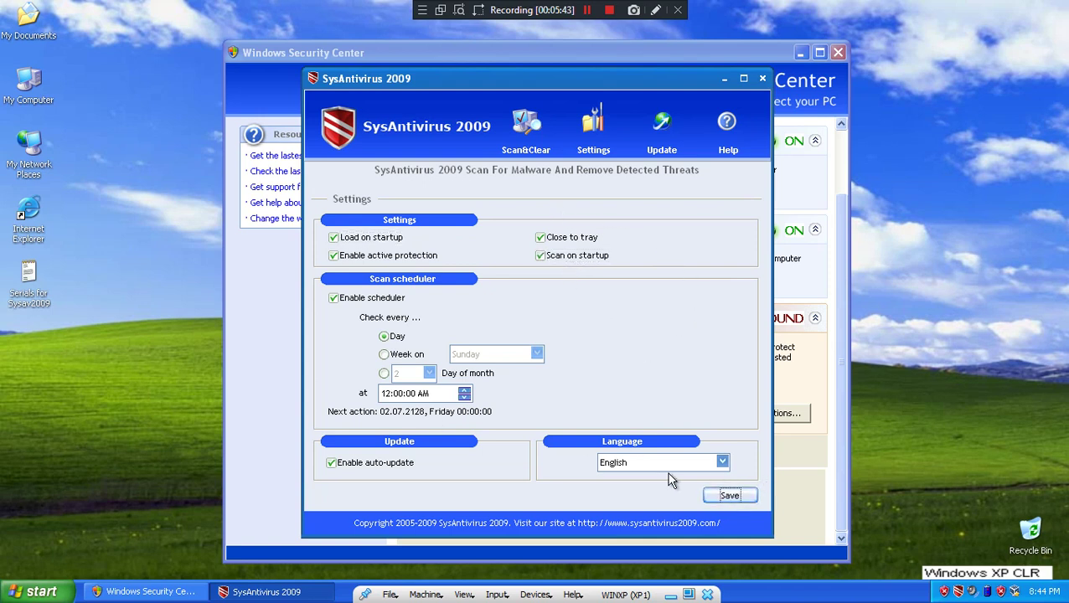
- Switch the interface language to French, Italian and German, then back to English
left_click(719, 462)
left_click(620, 516)
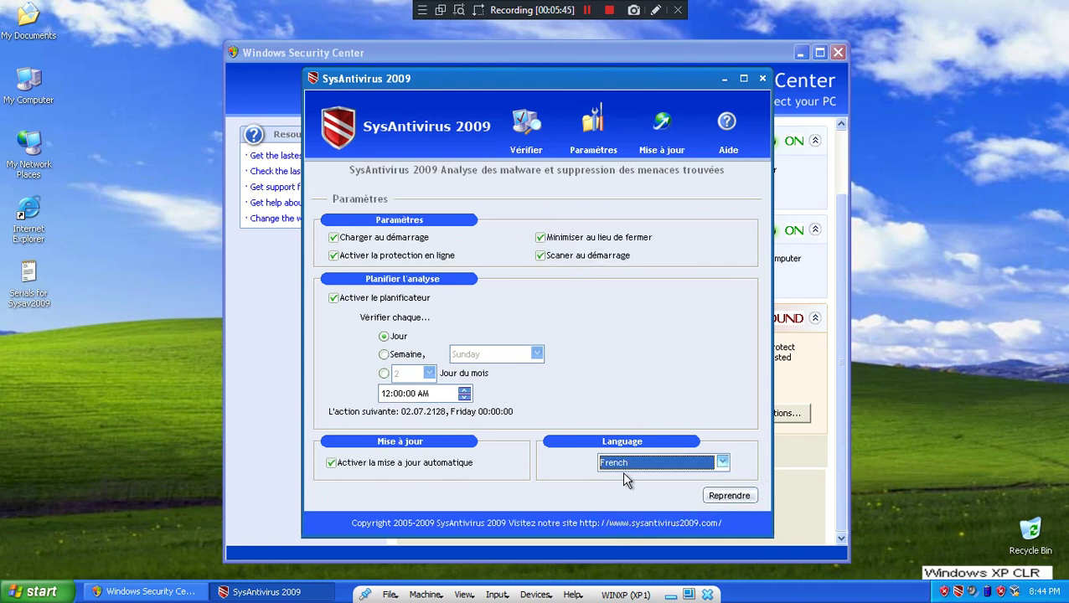
left_click(629, 463)
left_click(624, 502)
left_click(631, 463)
left_click(616, 492)
left_click(627, 463)
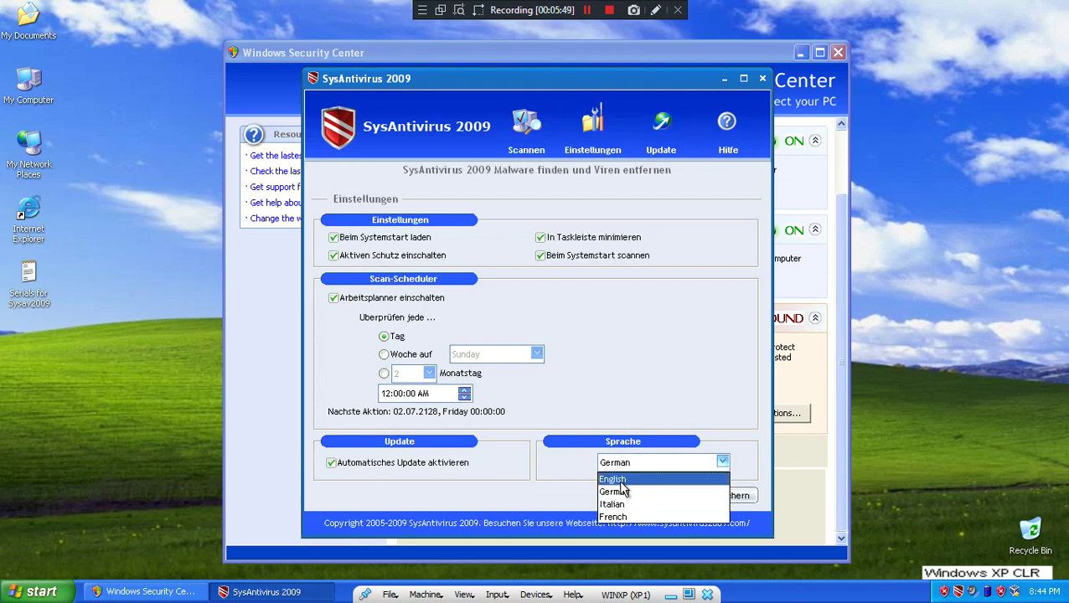
left_click(618, 479)
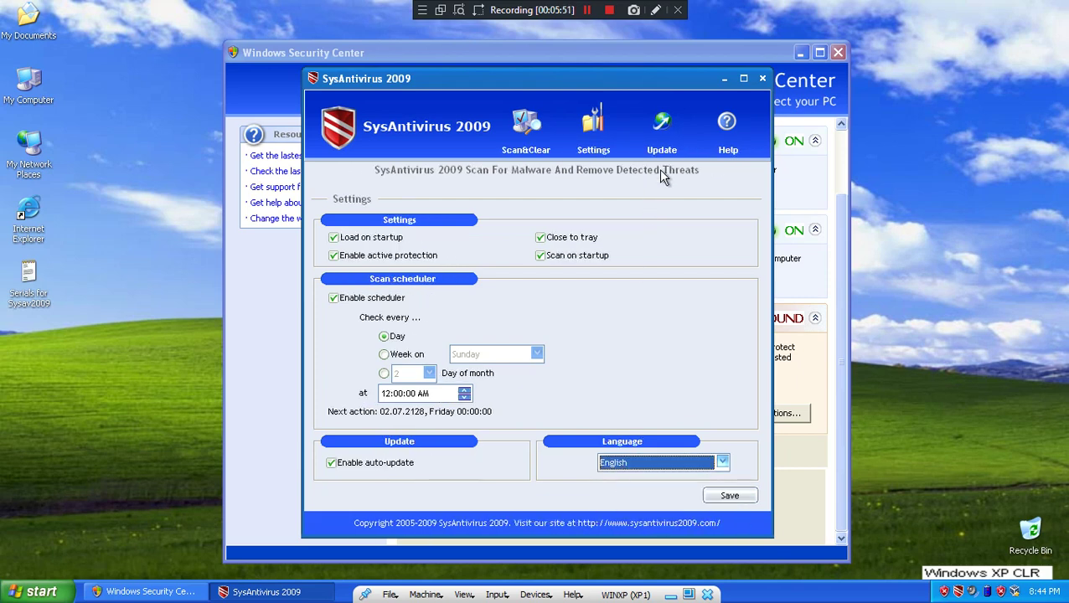
- Attempt a database update from the Update page and dismiss the resulting error
left_click(667, 126)
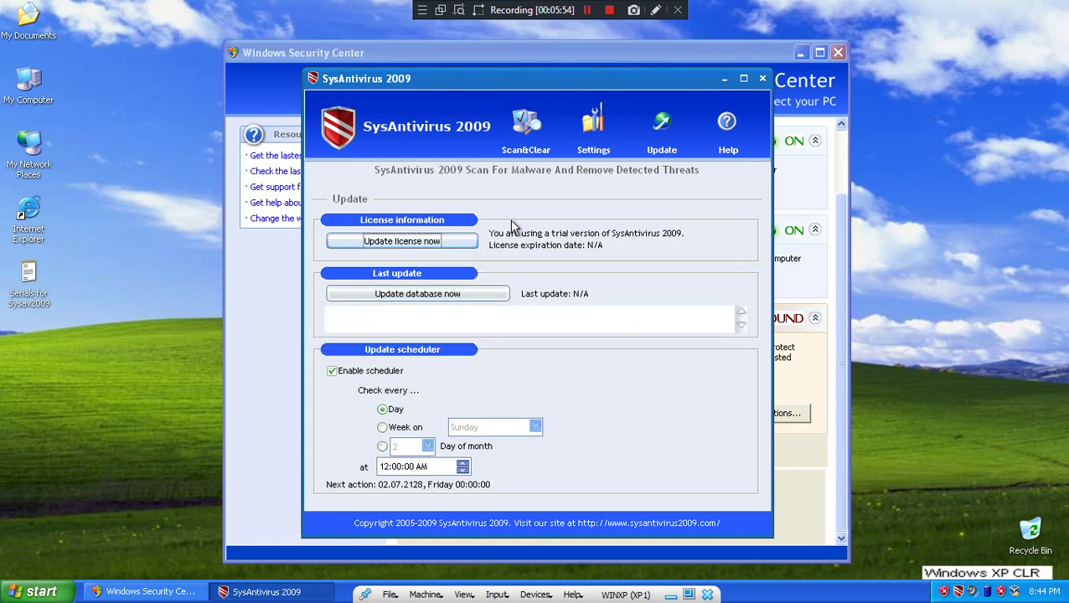
left_click(419, 293)
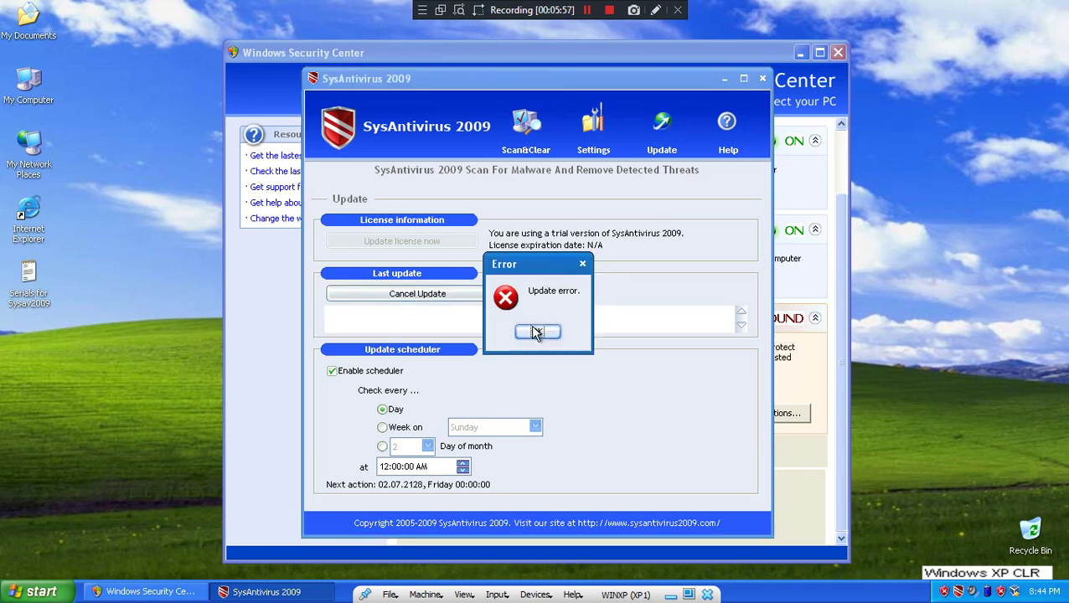
left_click(537, 333)
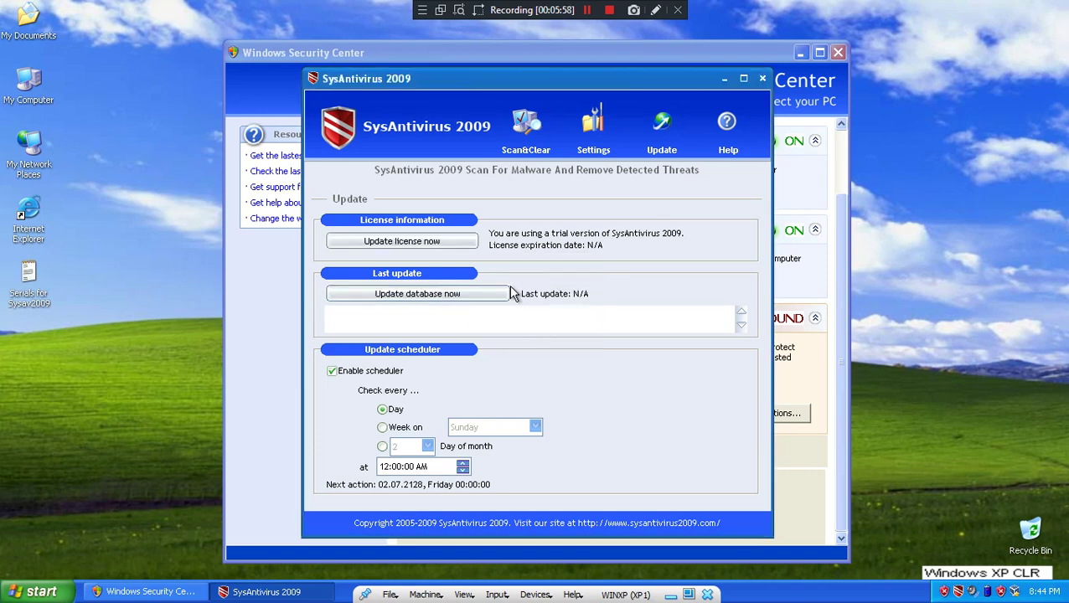
- Visit Help and Scan&Clear, skip registration to continue evaluating unprotected, and close the window
left_click(728, 125)
left_click(537, 130)
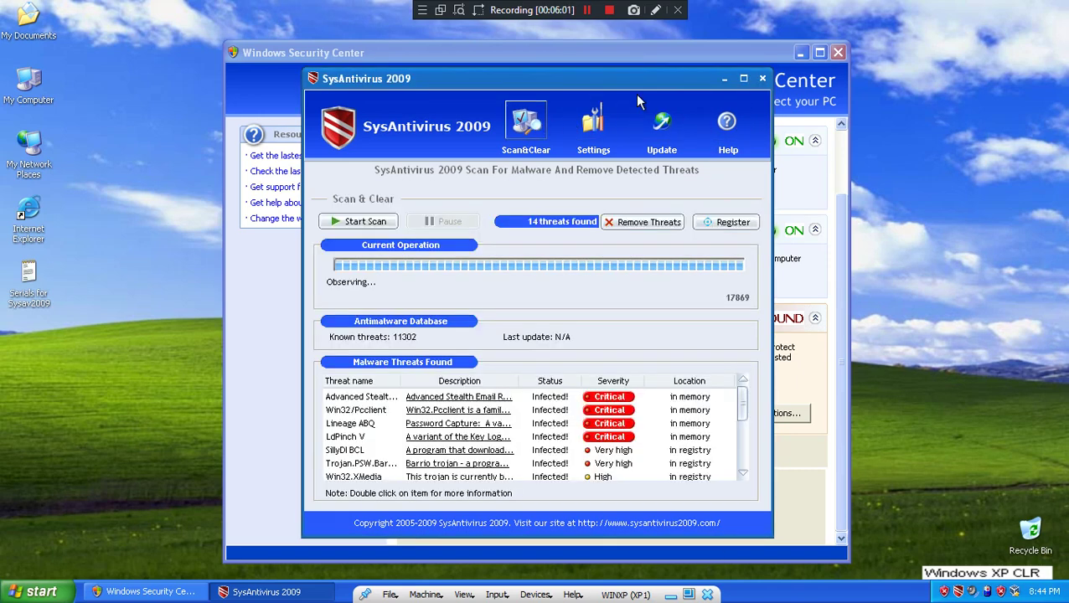
left_click(731, 222)
left_click(578, 247)
left_click(498, 328)
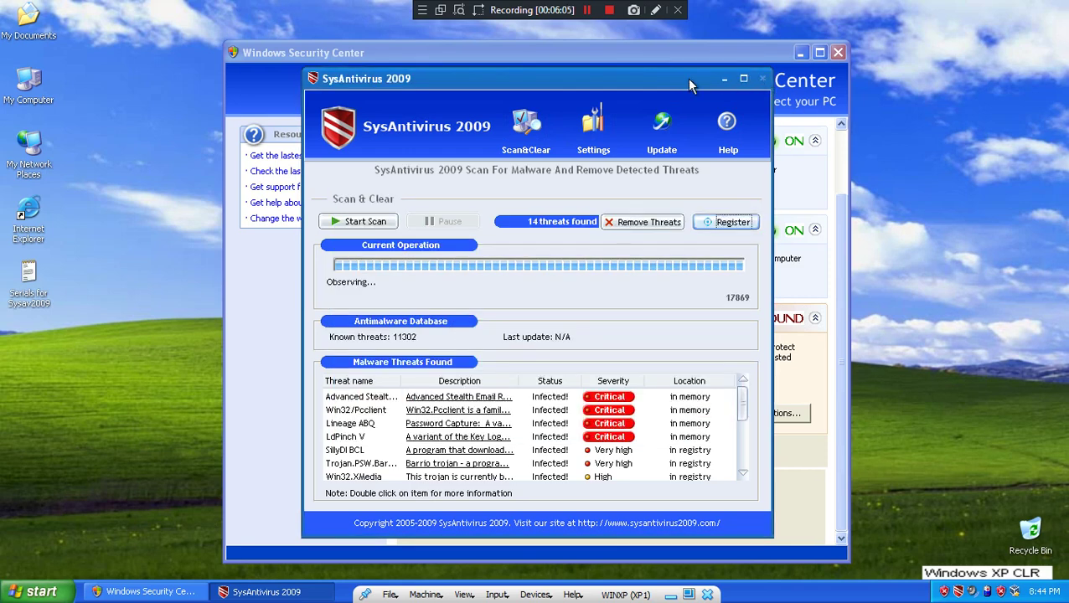
left_click(764, 78)
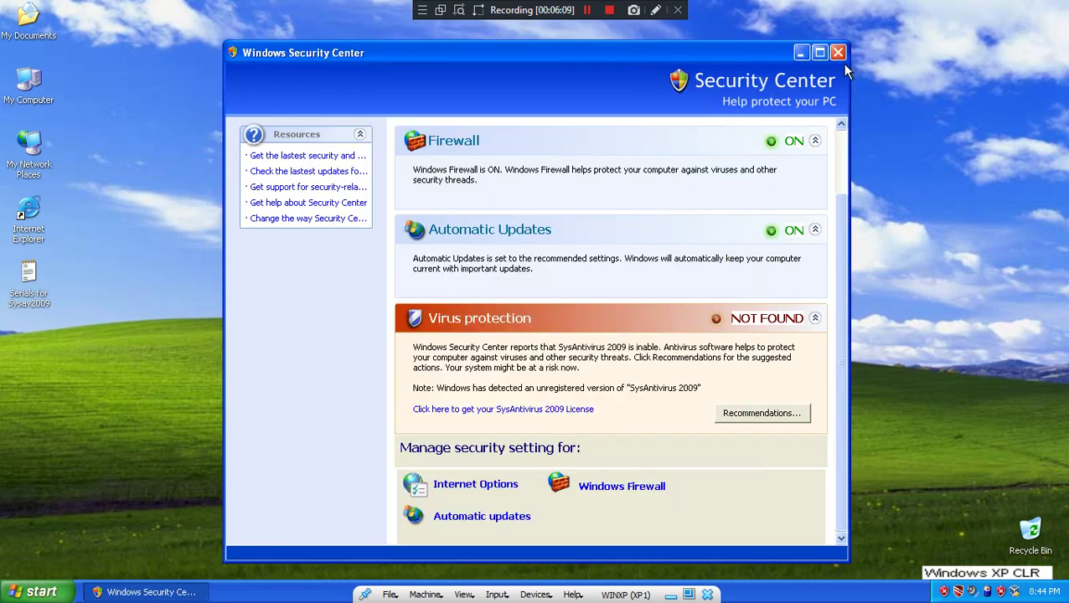
- Close the fake Security Center and check the genuine Security Center in Control Panel
left_click(838, 52)
left_click(33, 591)
left_click(234, 393)
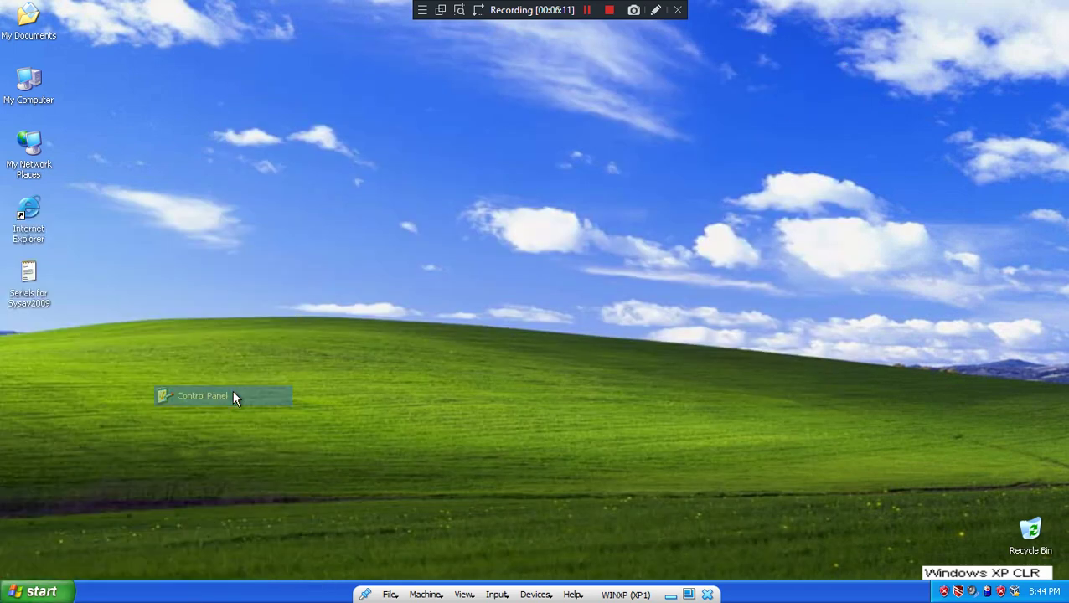
double_click(285, 396)
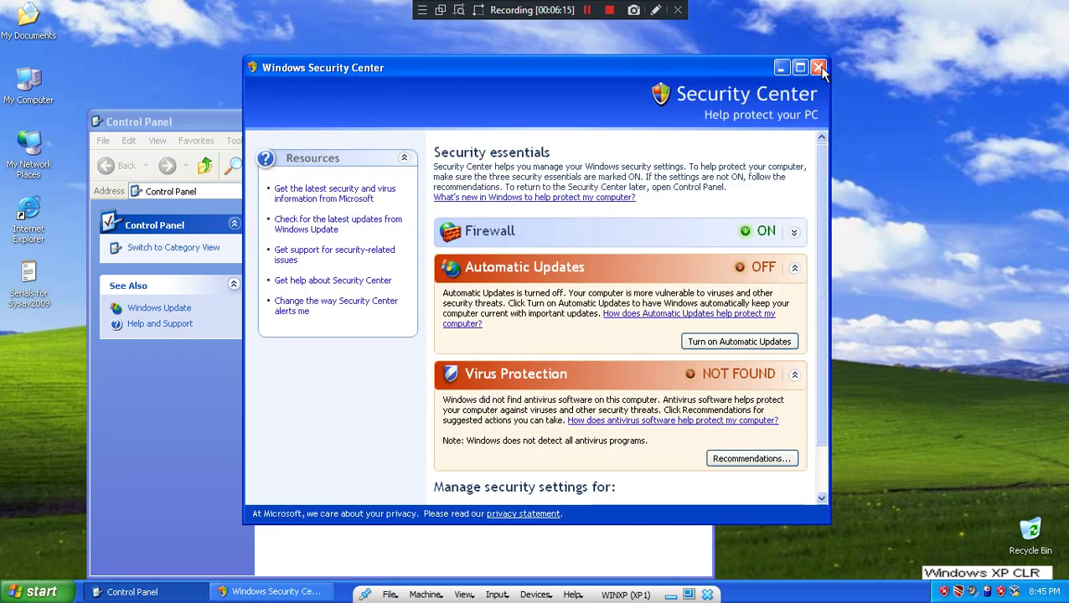
left_click(819, 67)
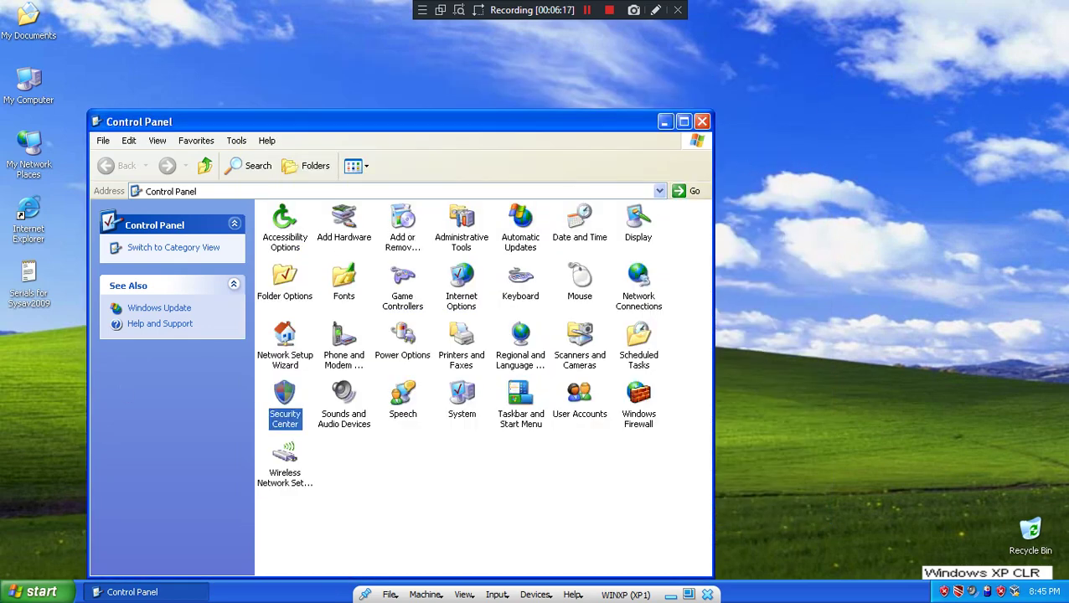
- Close Control Panel and decline the SysAntivirus attack-blocking alert
left_click(34, 591)
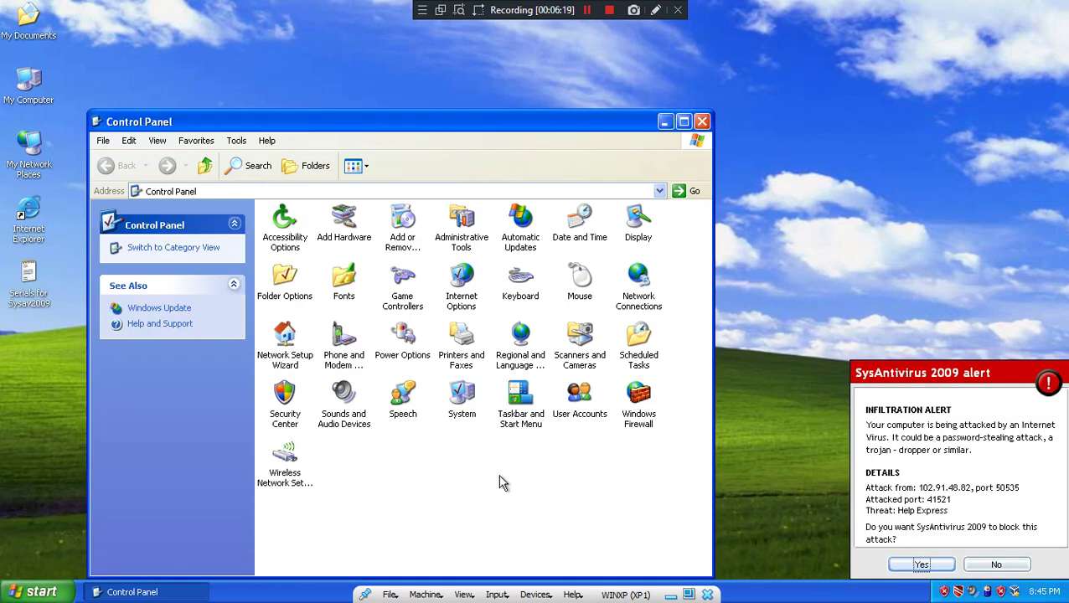
left_click(702, 122)
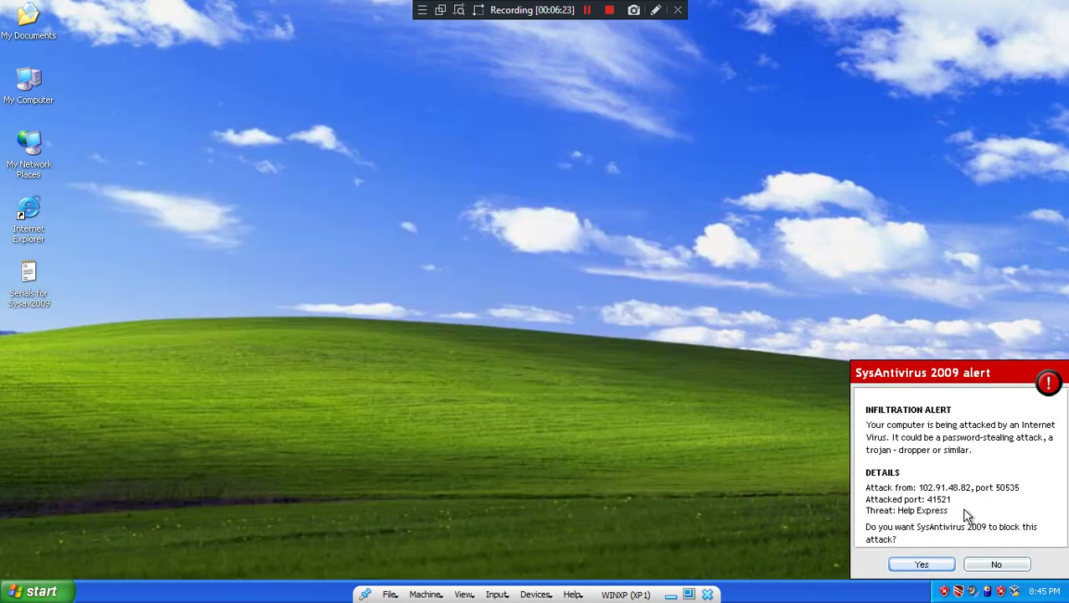
left_click(991, 565)
left_click(989, 564)
left_click(1022, 567)
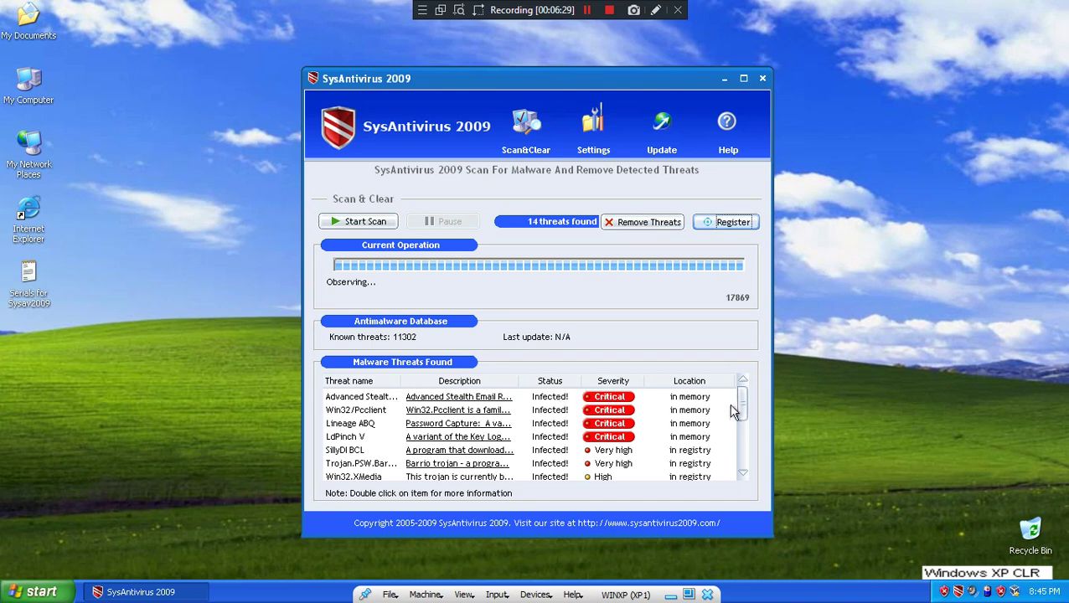
scroll(745, 453, "down", 3)
scroll(745, 470, "up", 3)
- Close the SysAntivirus 2009 window and launch Registry Editor with REGEDIT
left_click(768, 77)
key("super+r")
type("REGEDIT")
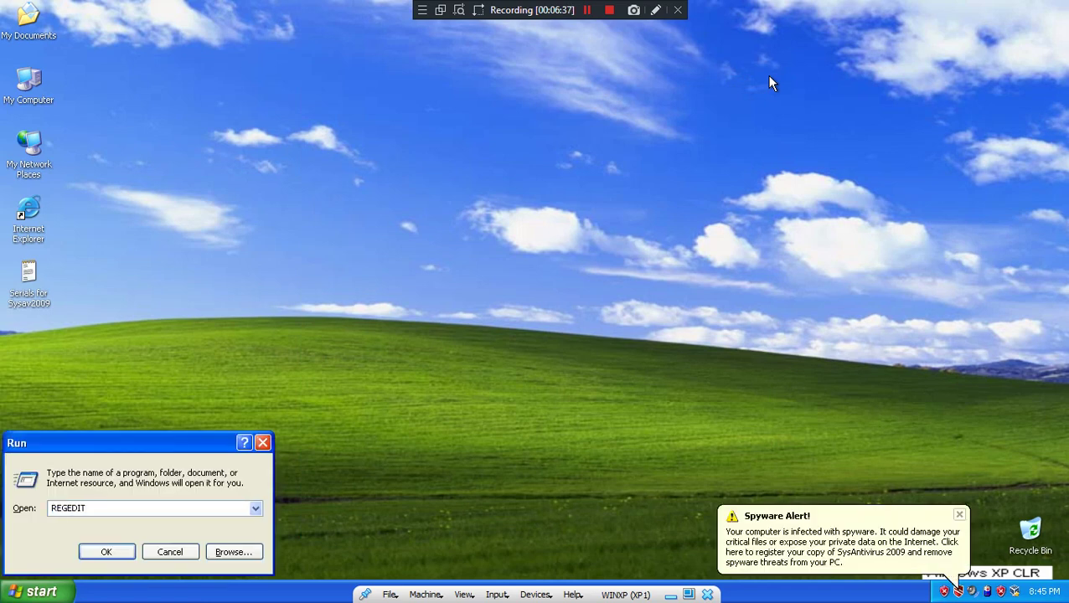
key("Return")
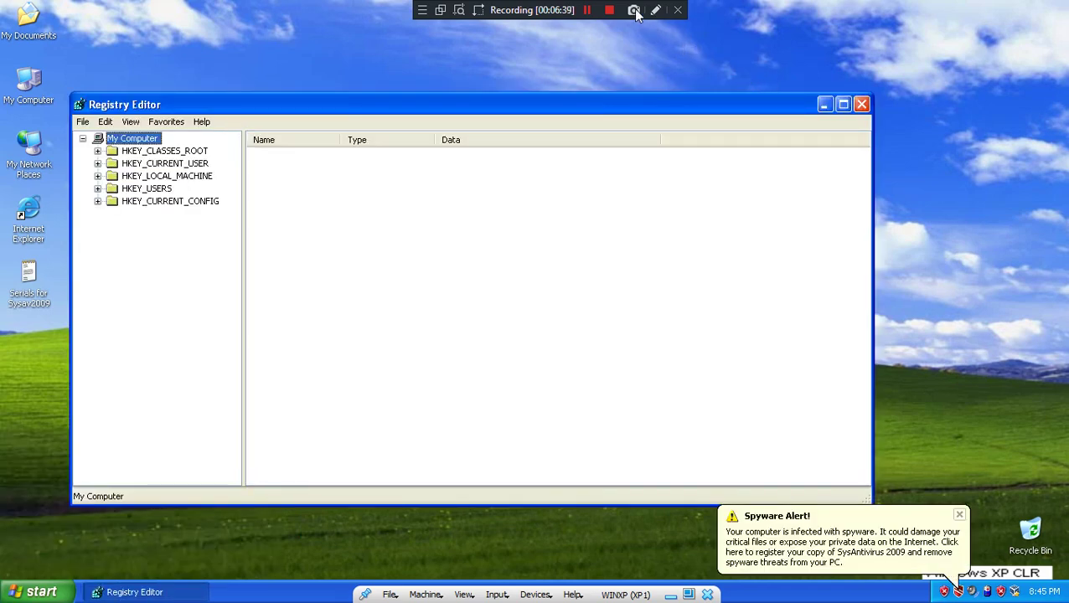
left_click(634, 11)
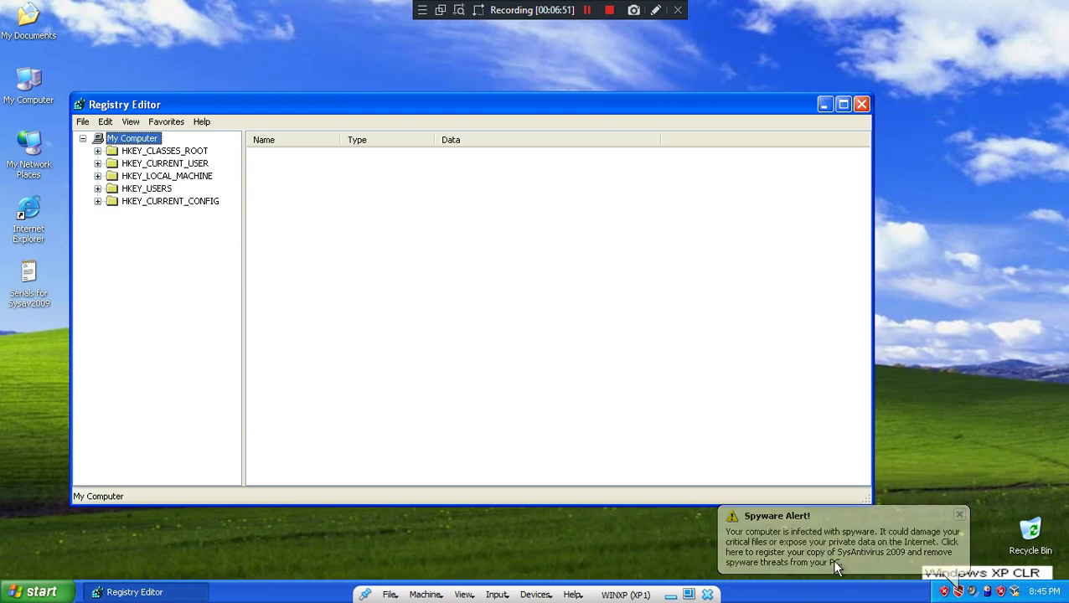
- Dismiss the spyware balloon, try removing threats in SysAntivirus, and continue evaluating unprotected
left_click(908, 530)
double_click(960, 592)
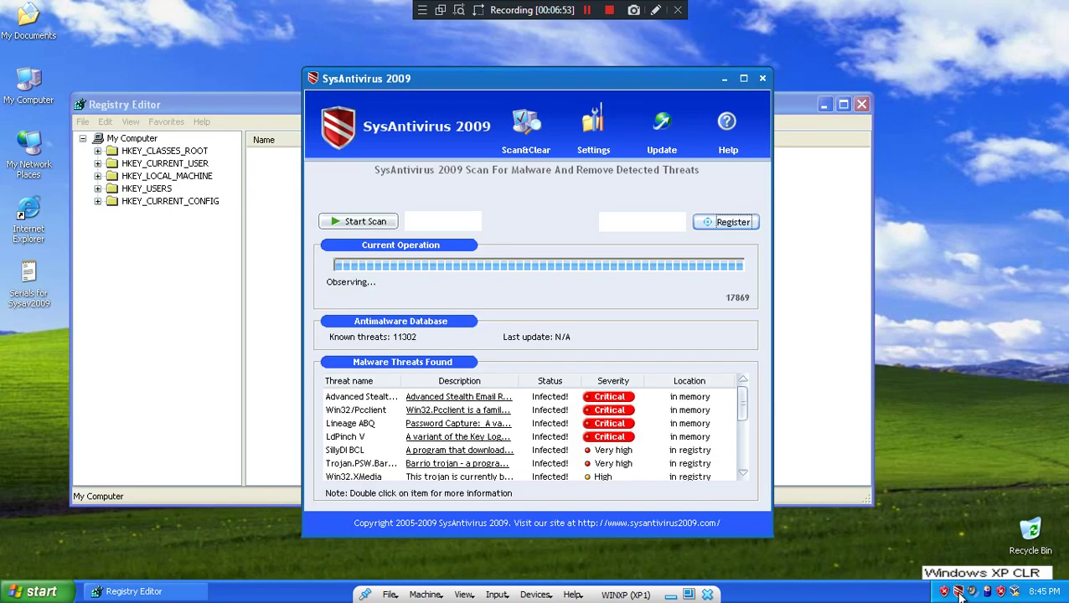
left_click(607, 223)
left_click(597, 306)
left_click(448, 323)
- Expand HKEY_CURRENT_USER > Software > DataProtector > SysAntivirus 2009 in the registry tree
double_click(145, 165)
double_click(159, 277)
double_click(179, 303)
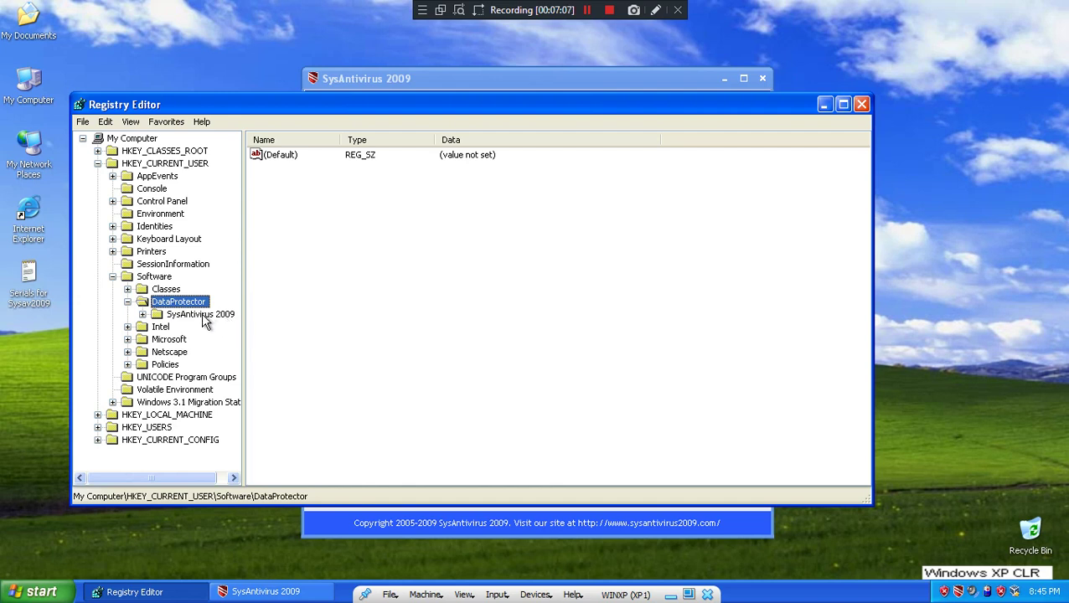
double_click(203, 316)
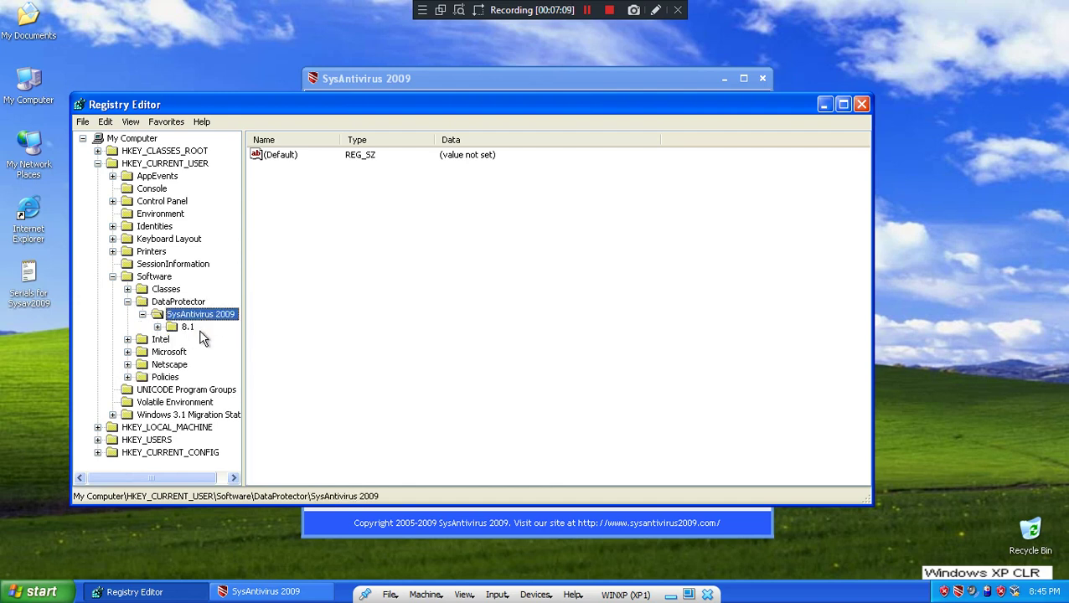
- Try exiting SysAntivirus from its tray icon, dismissing the attack alert and evaluation warnings
left_click(960, 591)
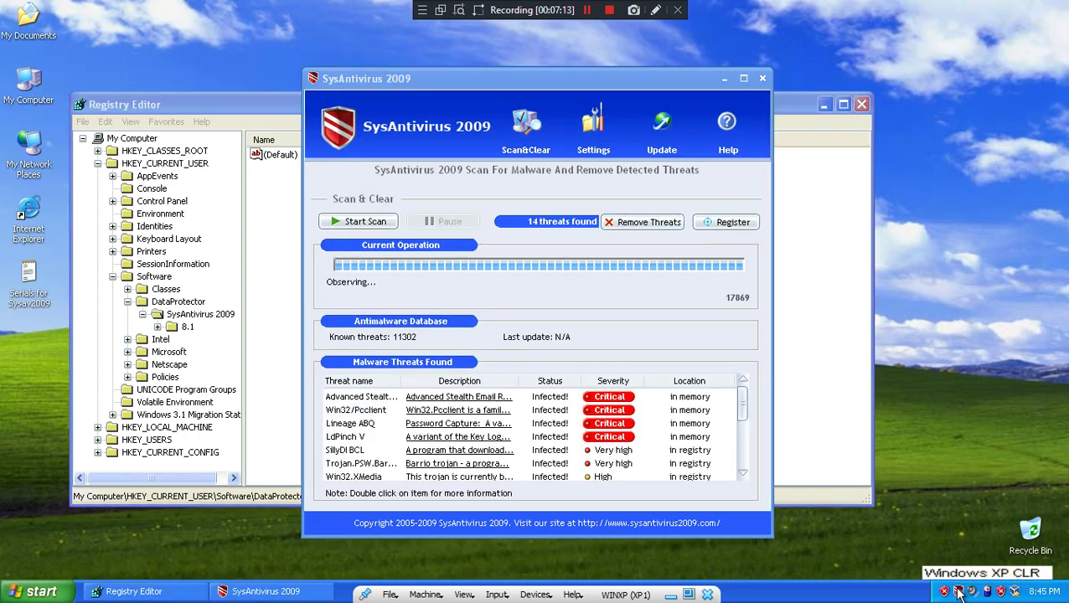
right_click(960, 592)
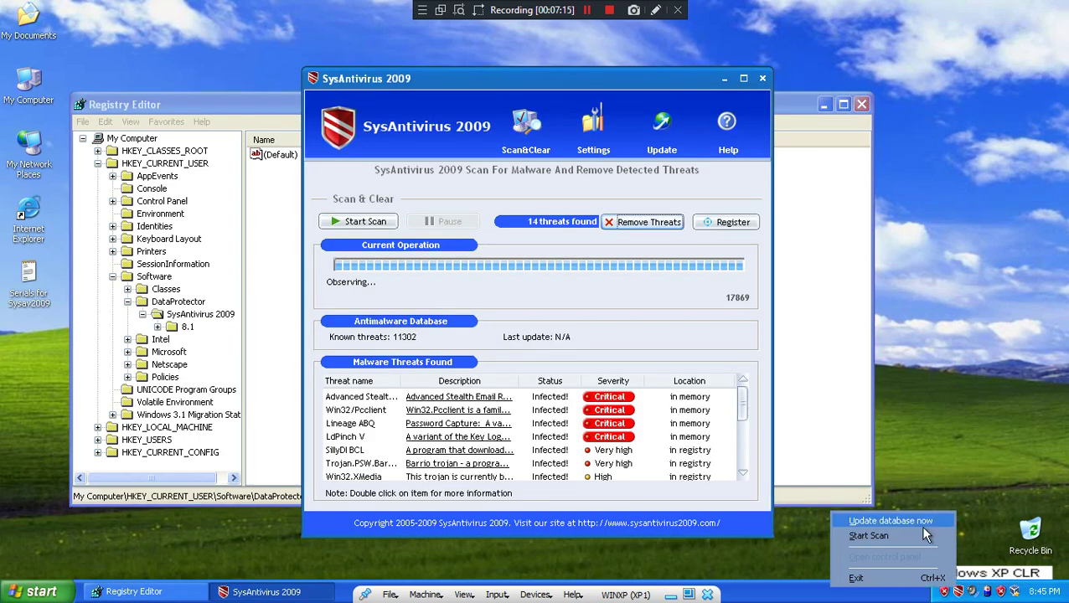
left_click(947, 577)
left_click(637, 307)
left_click(490, 327)
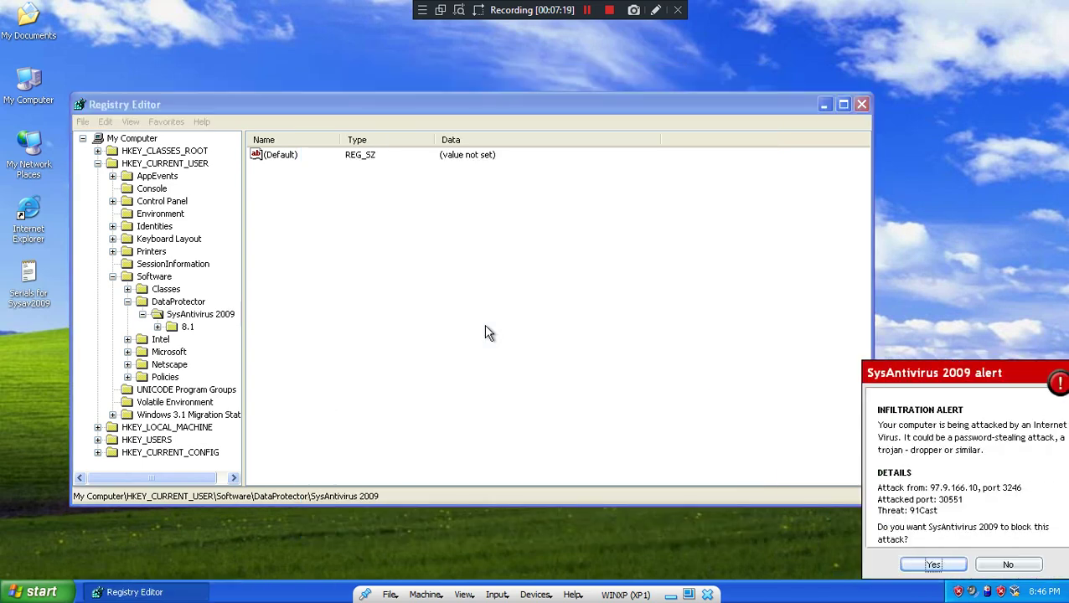
left_click(917, 561)
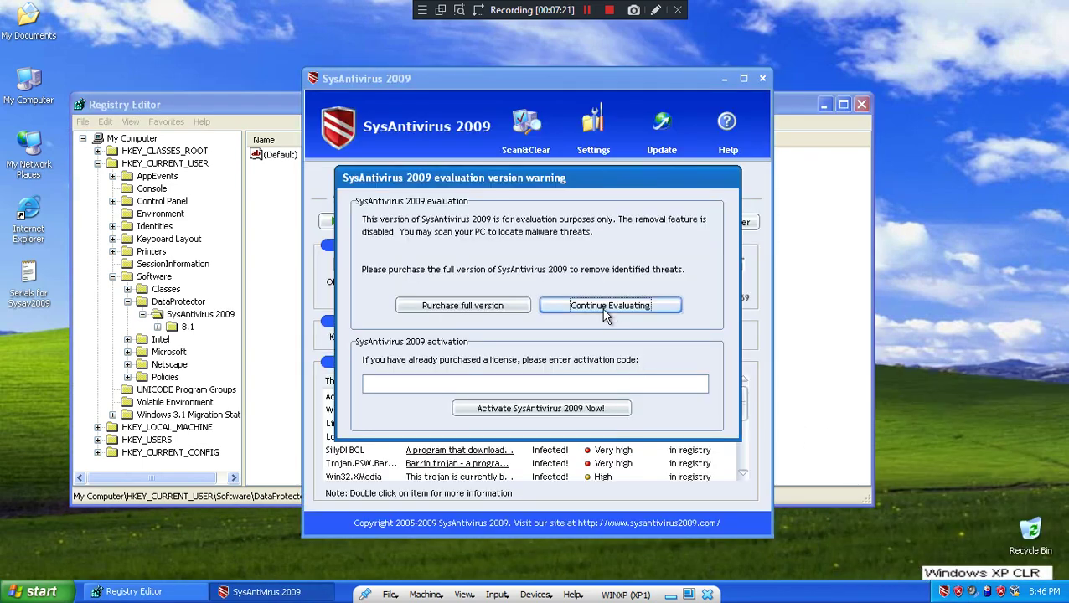
left_click(607, 307)
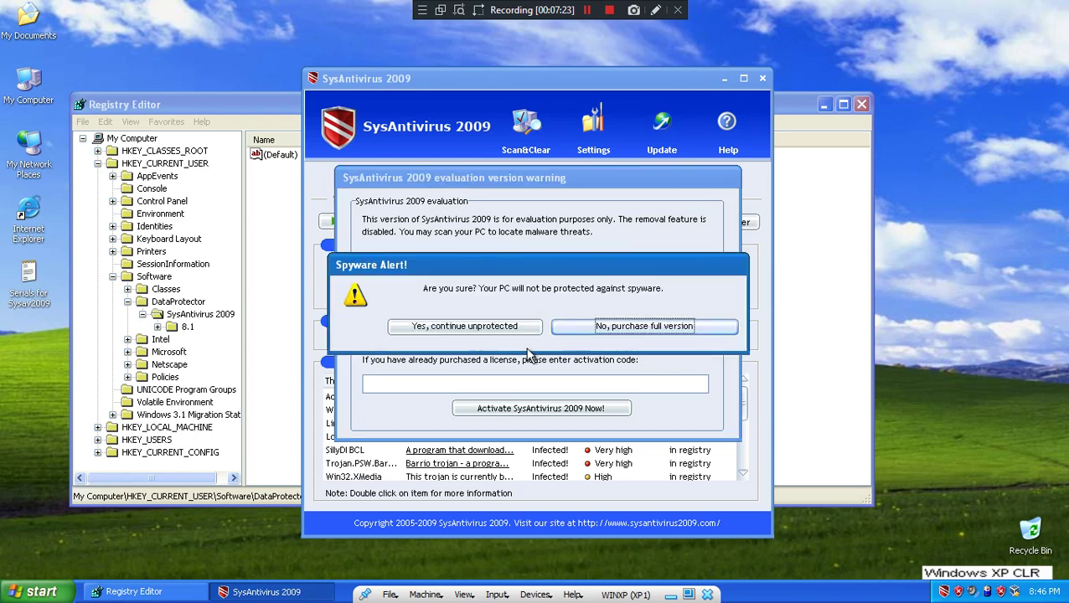
left_click(496, 328)
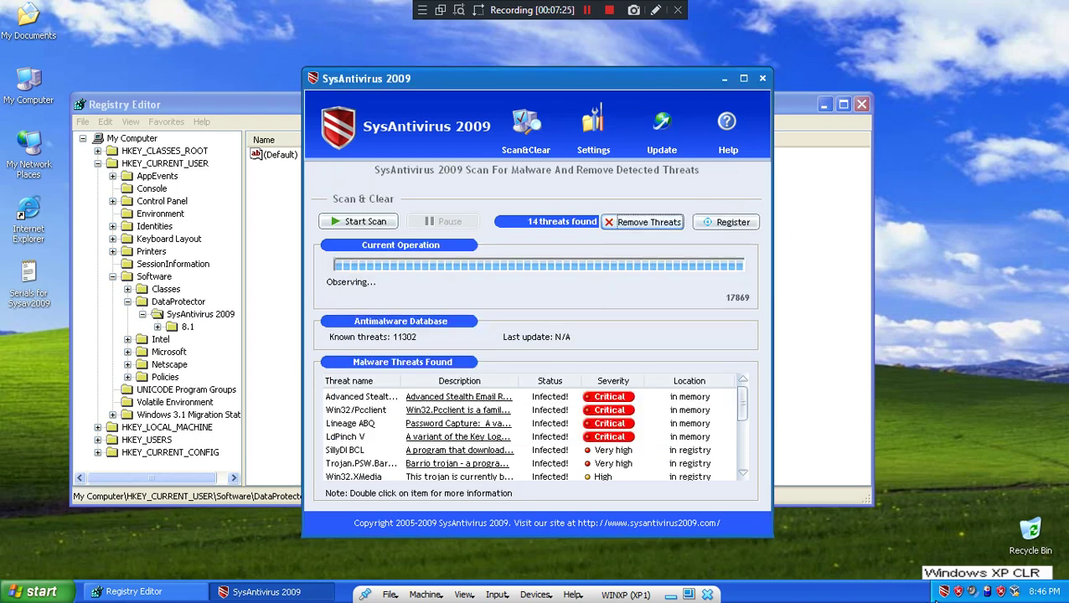
- Close the scanner, reopen its control panel from the tray, then close Security Center and the window
left_click(763, 78)
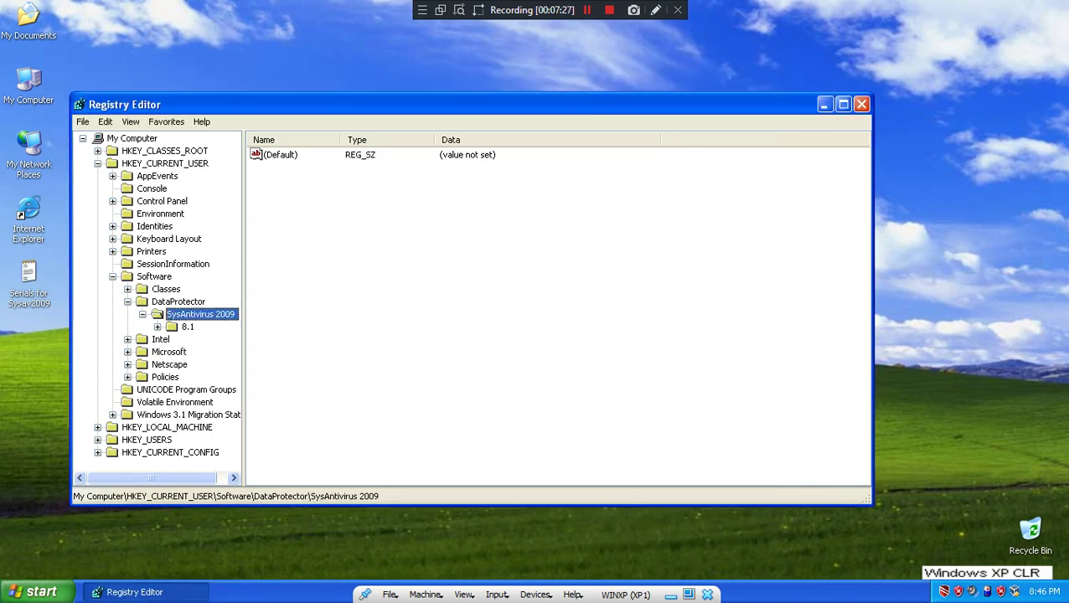
right_click(945, 591)
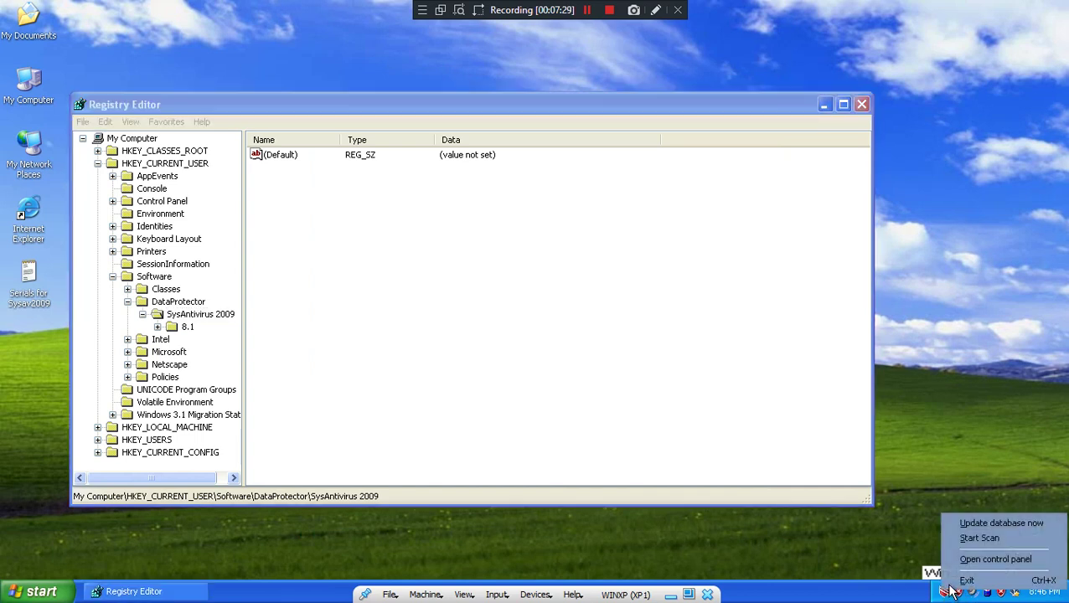
left_click(993, 563)
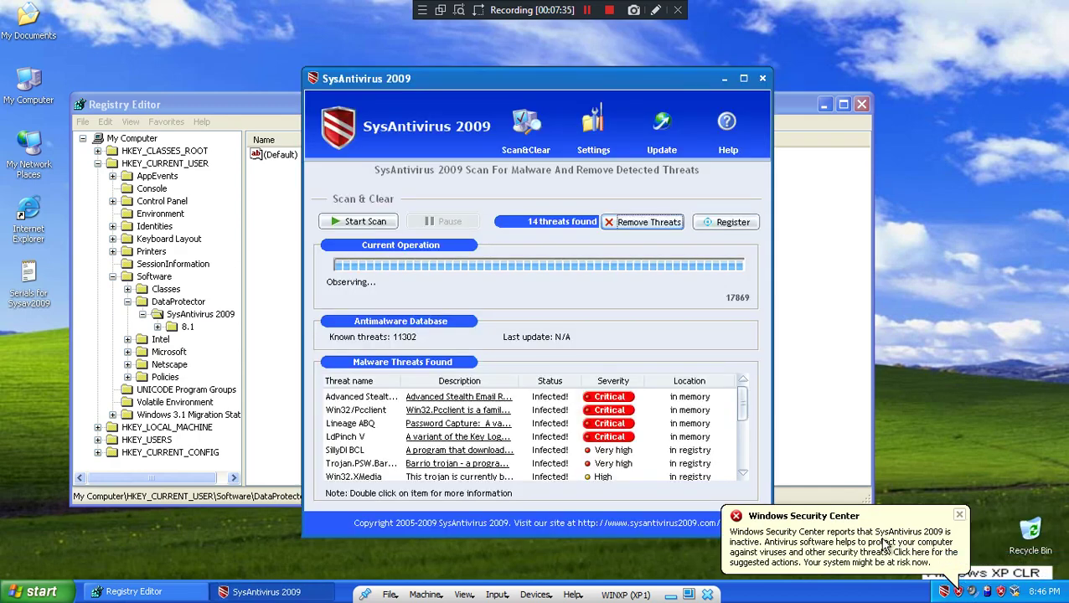
left_click(838, 52)
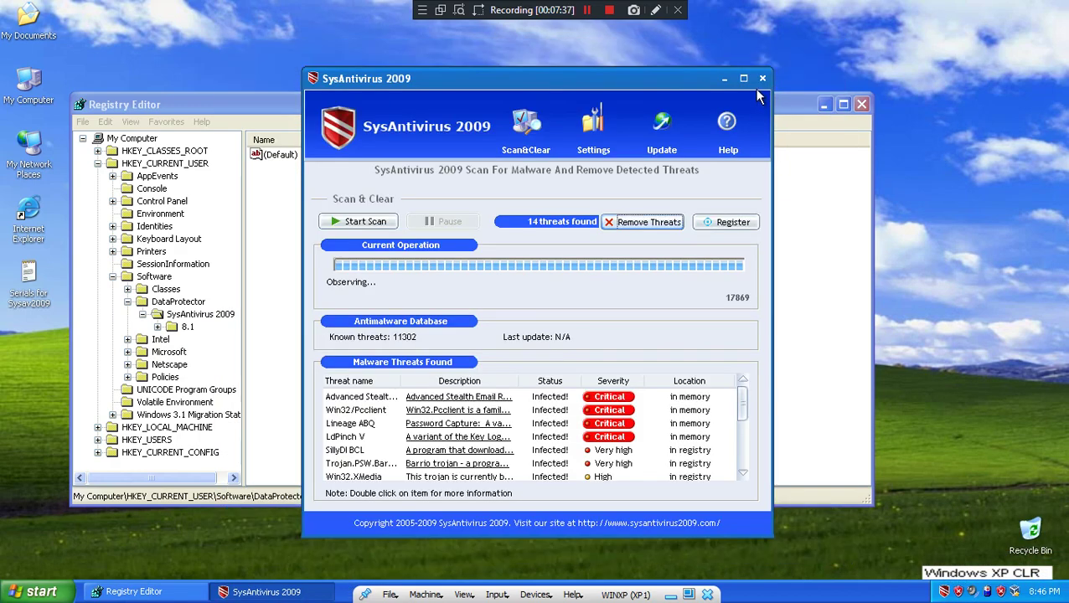
left_click(765, 90)
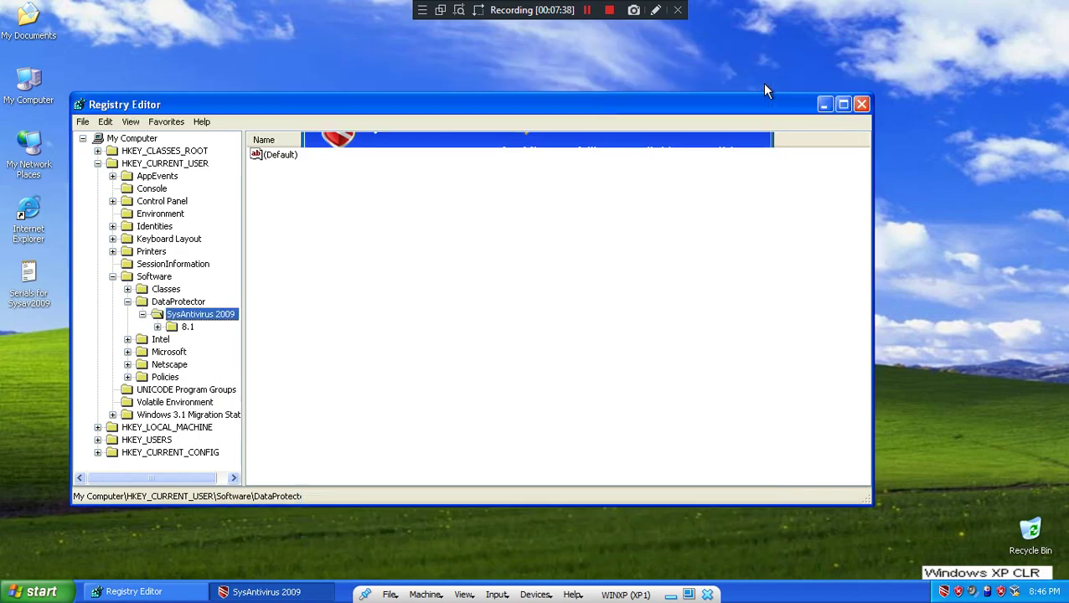
- Expand the 8.1 key, view the config key's (Default) binary data, and cancel the viewer
double_click(188, 328)
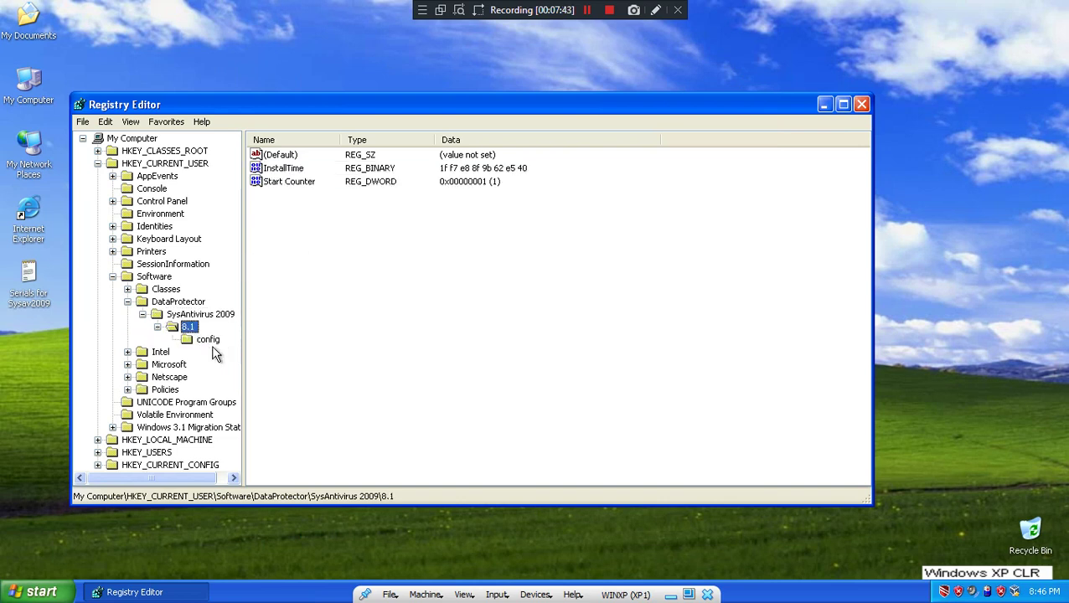
left_click(206, 341)
double_click(273, 157)
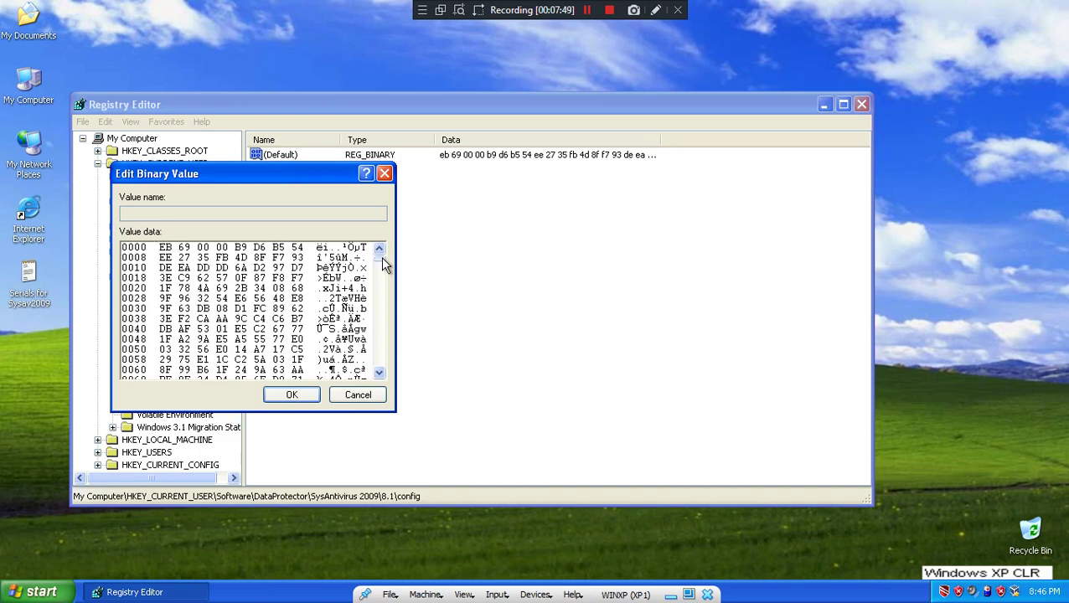
mouse_move(381, 257)
left_mouse_down()
mouse_move(388, 292)
mouse_move(363, 374)
mouse_move(377, 365)
mouse_move(387, 250)
left_mouse_up()
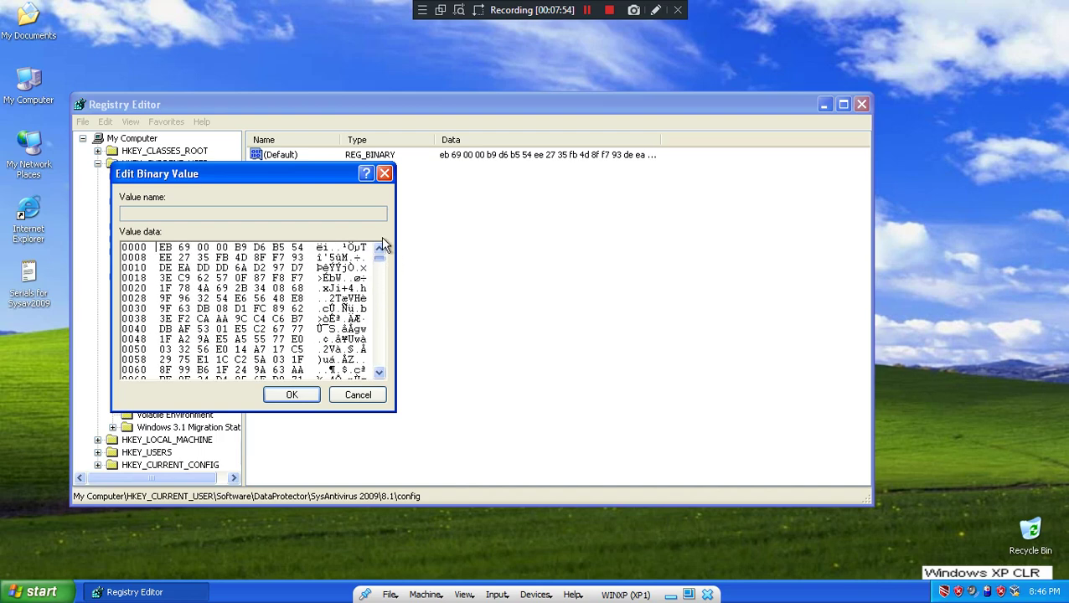
left_click(384, 174)
- Close Registry Editor, then launch Internet Explorer from the Start menu and maximize it
left_click(861, 103)
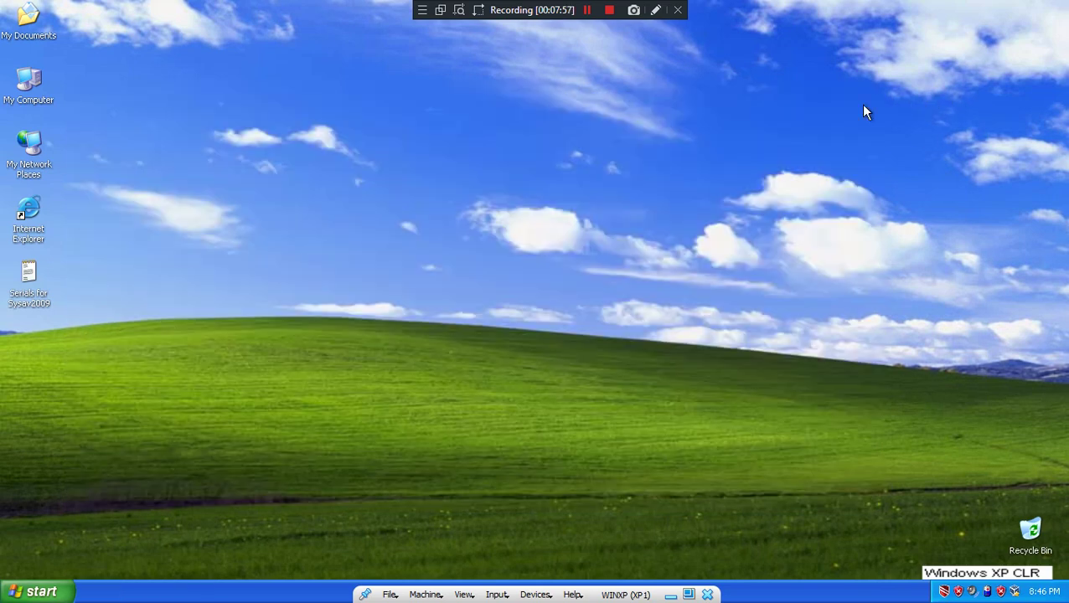
left_click(38, 593)
left_click(58, 275)
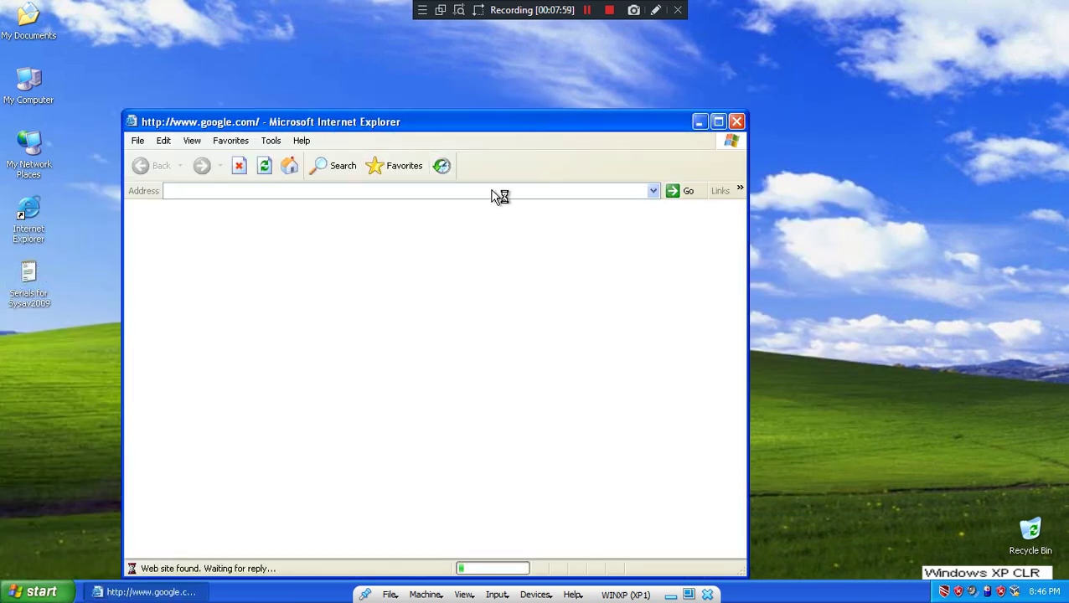
left_click(718, 122)
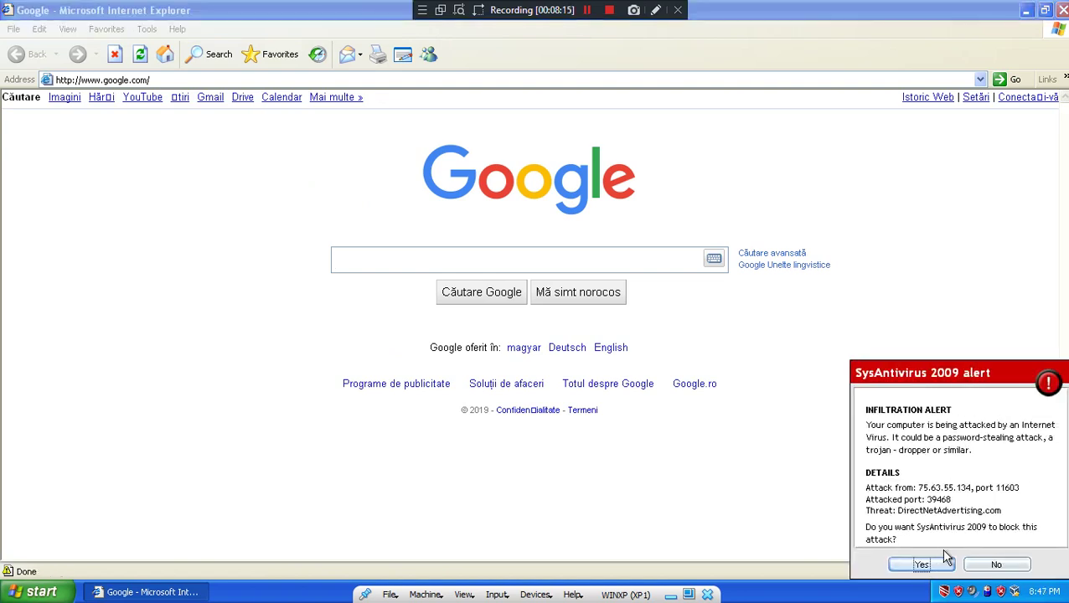
- Dismiss the infiltration alert and search Google for 'what is love'
left_click(919, 563)
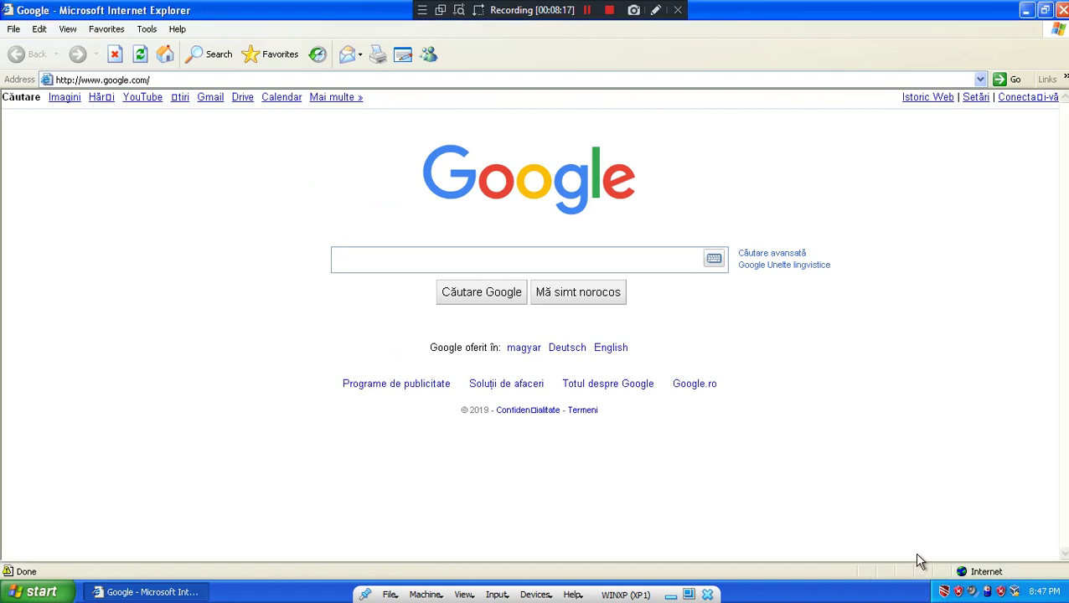
left_click(1027, 10)
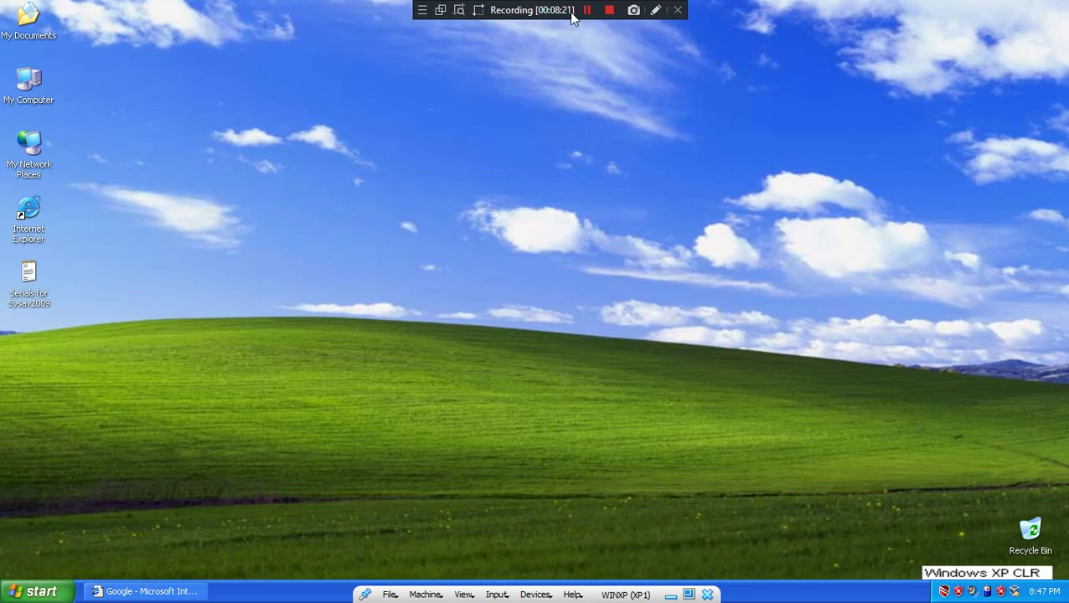
left_click(587, 10)
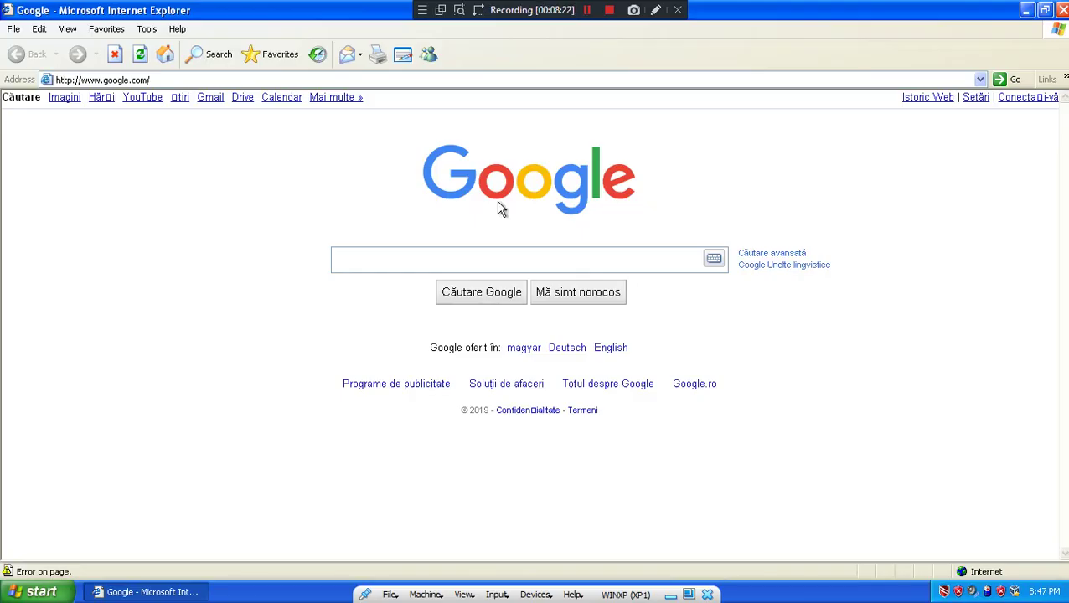
left_click(443, 262)
type("what is love")
key("Return")
key("Return")
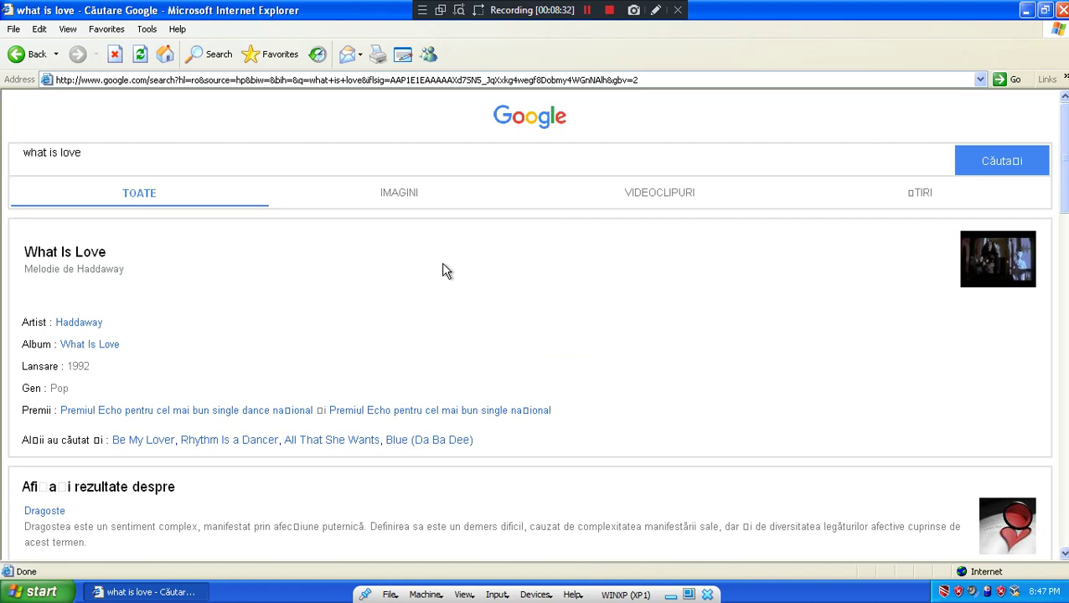
- Replace 'love' in the query with 'first loo', then continue unprotected past the fake block page
double_click(132, 157)
type("first loo")
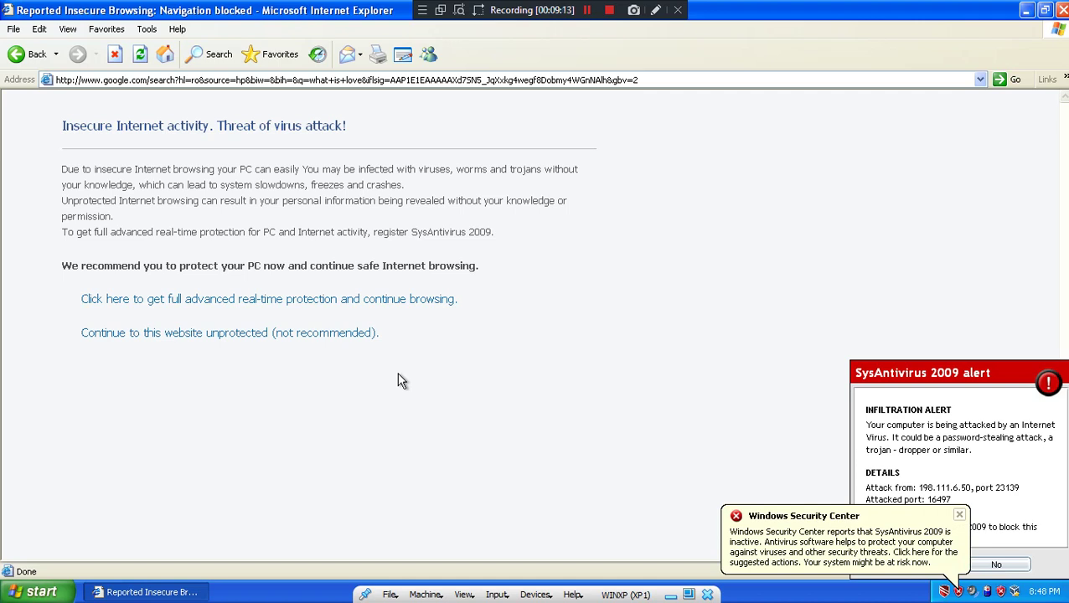
left_click(335, 339)
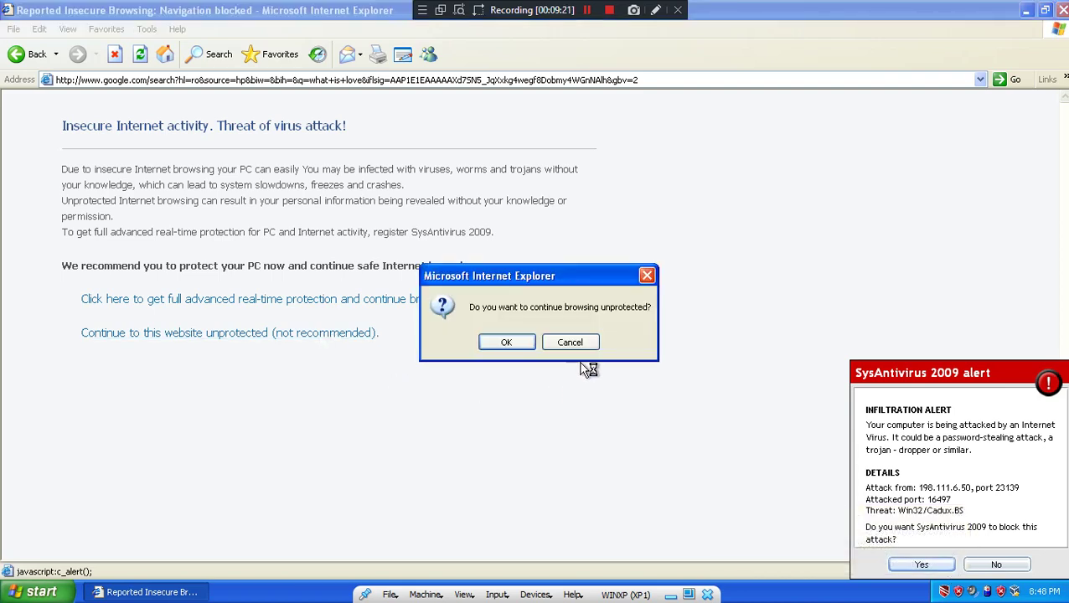
left_click(508, 344)
scroll(352, 340, "down", 8)
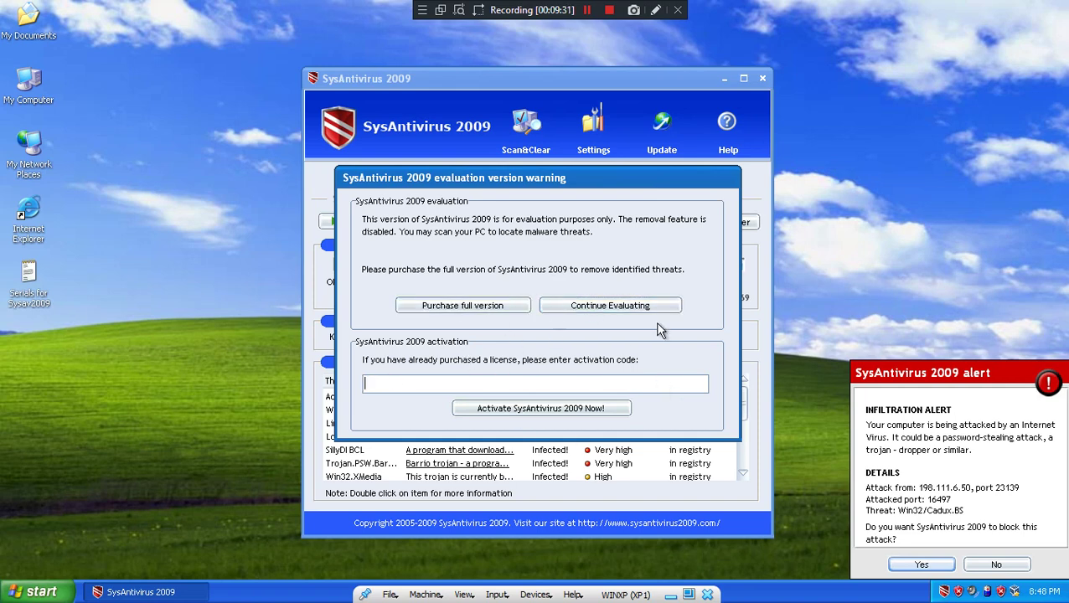
- Get past the SysAntivirus evaluation warnings and attack alert, continuing unprotected
left_click(611, 307)
left_click(457, 324)
left_click(922, 565)
left_click(604, 310)
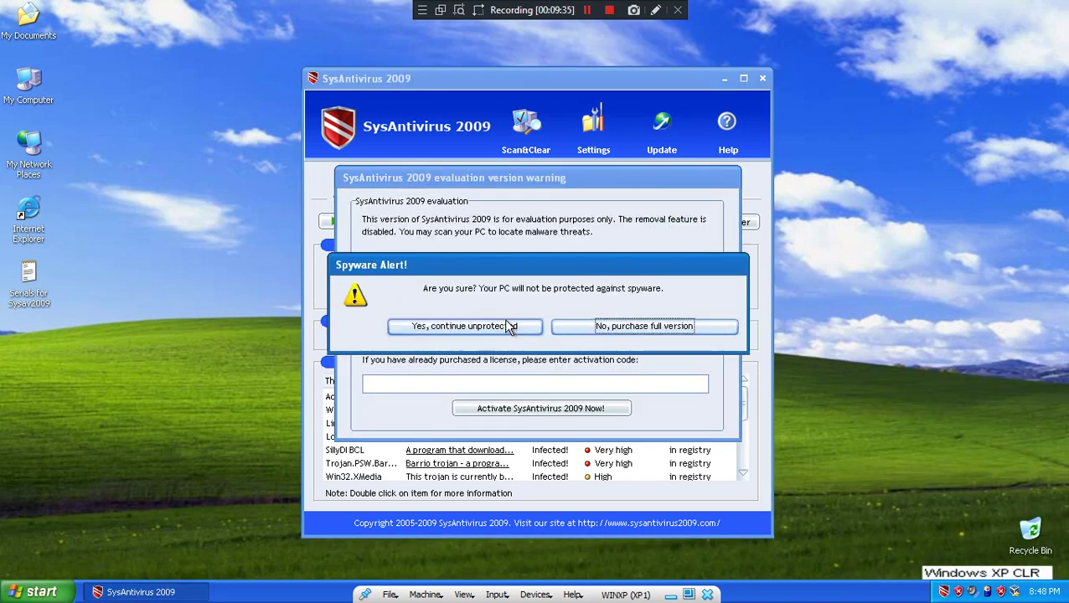
left_click(528, 326)
- Submit a made-up activation code, dismiss the invalid key error, and keep evaluating
left_click(532, 382)
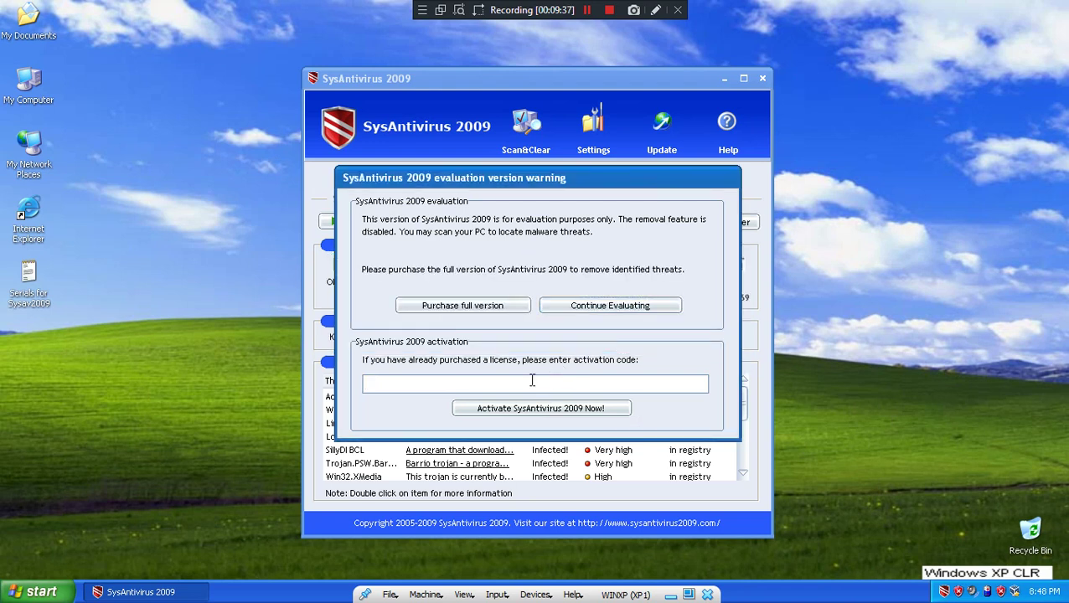
type("mai stimulezi sarutu ma fa")
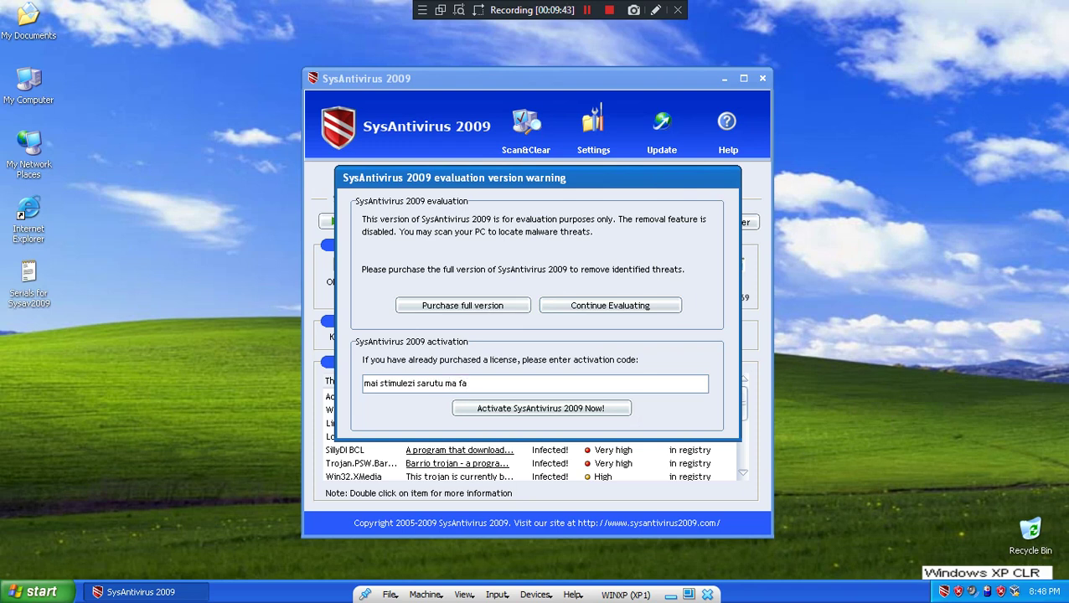
type(" fato")
left_click(530, 408)
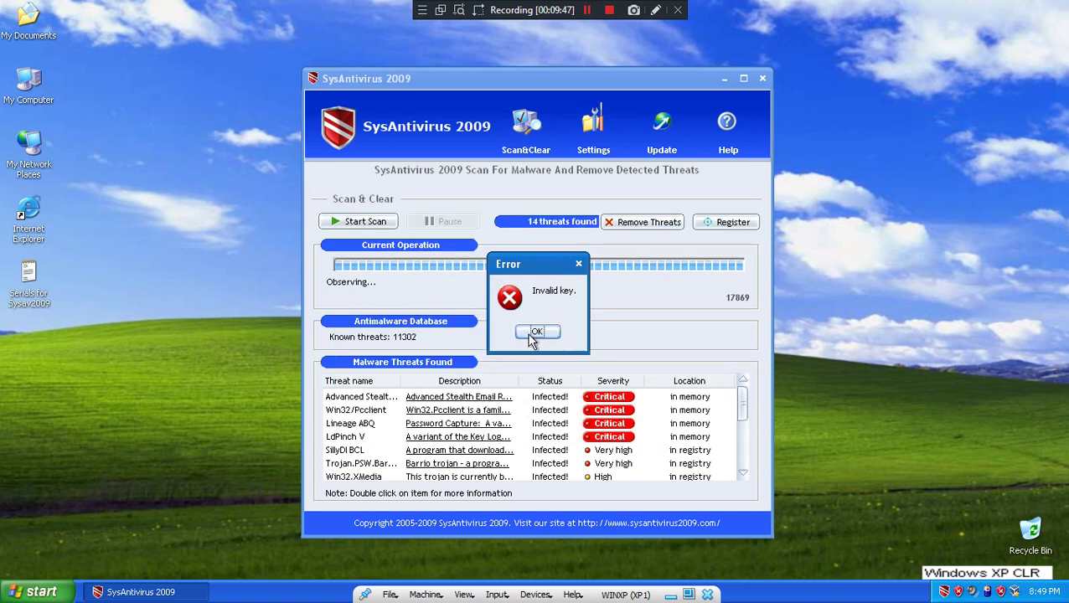
left_click(533, 339)
left_click(897, 563)
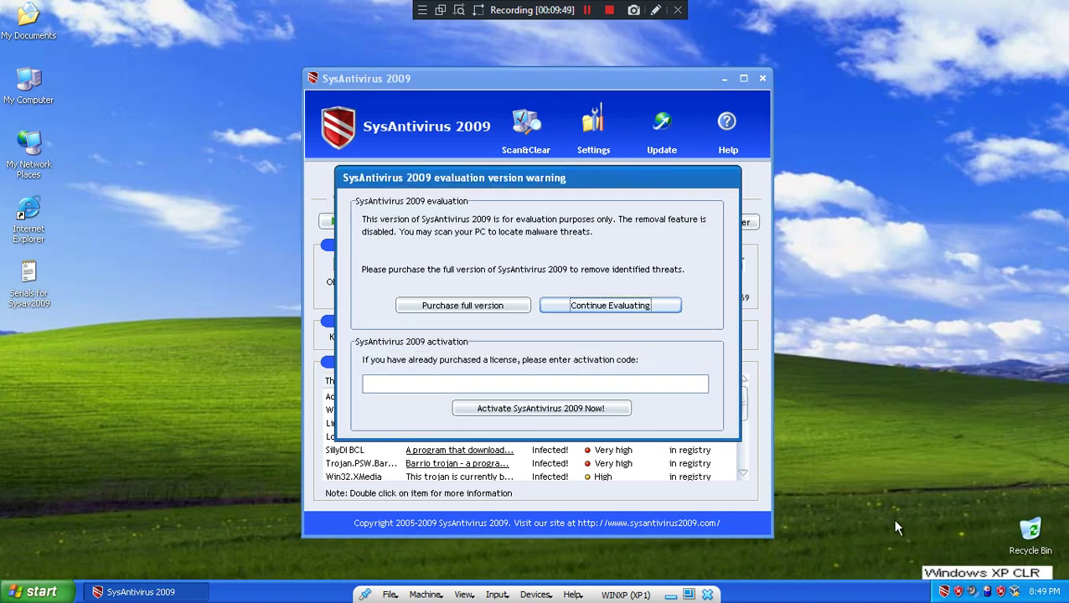
left_click(574, 308)
- Continue unprotected, then run the Google search for an rkill fix and scroll the results
left_click(465, 326)
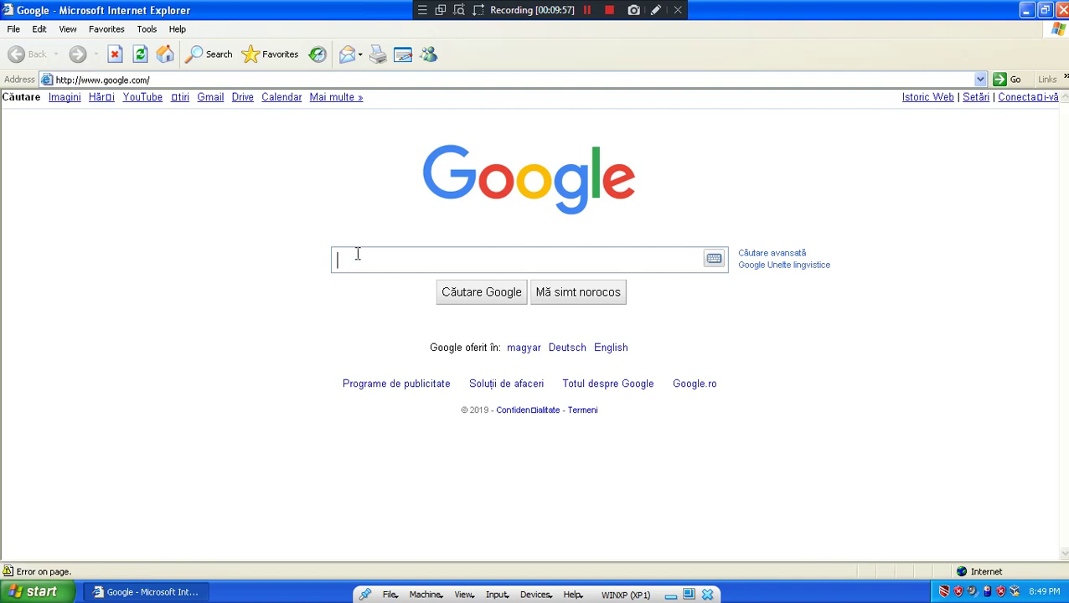
type("rkill fix")
key("Return")
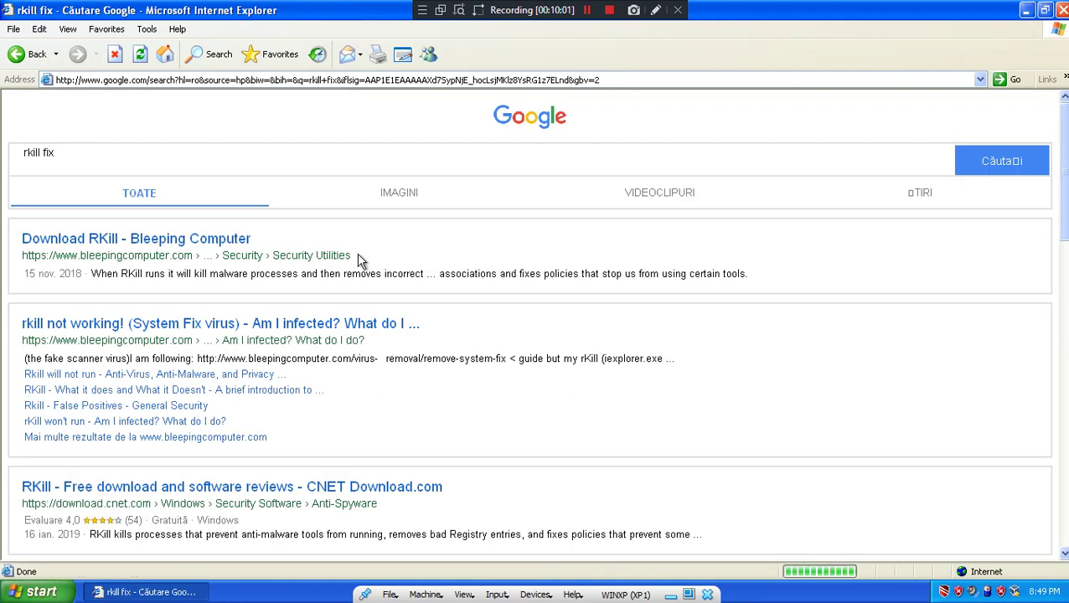
scroll(369, 277, "down", 1)
scroll(368, 346, "down", 10)
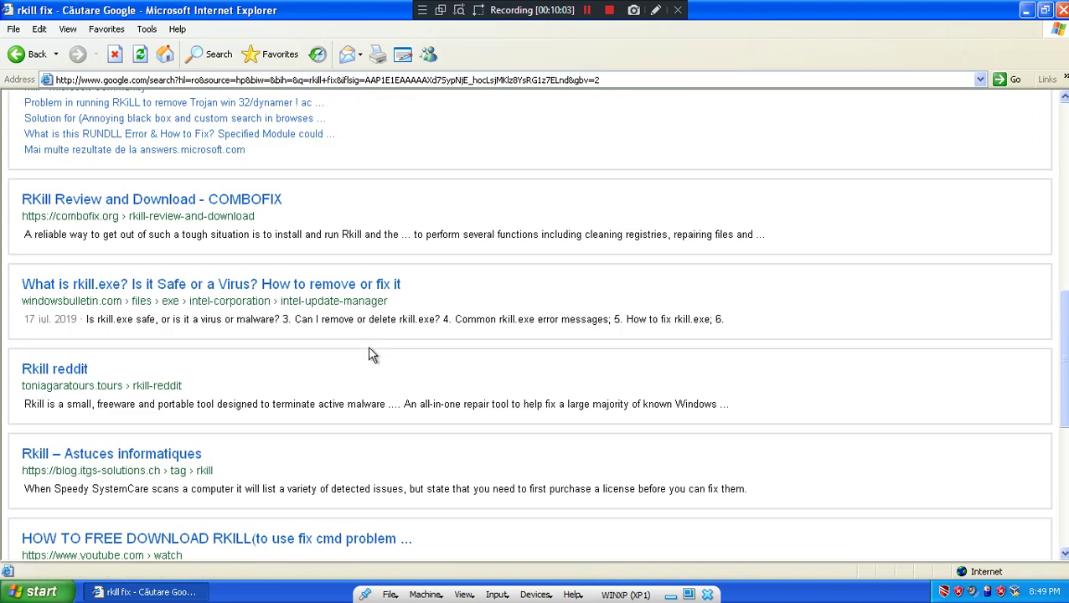
scroll(361, 369, "down", 5)
scroll(352, 382, "up", 5)
scroll(349, 346, "down", 6)
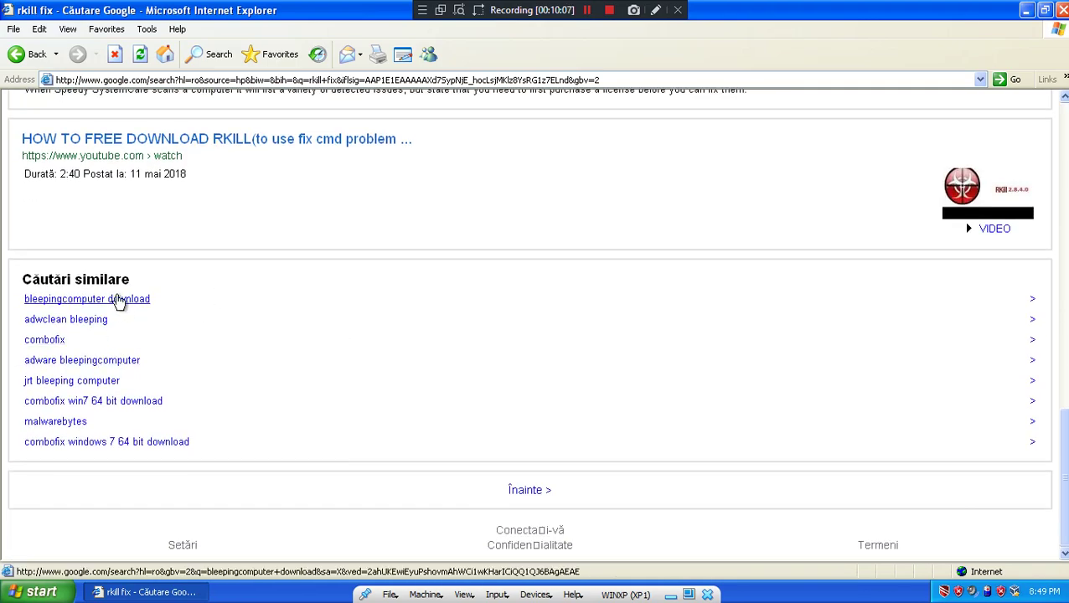
- Open the bleepingcomputer download related search past the fake block page, and glance at About BleepingComputer.com
left_click(115, 300)
left_click(149, 345)
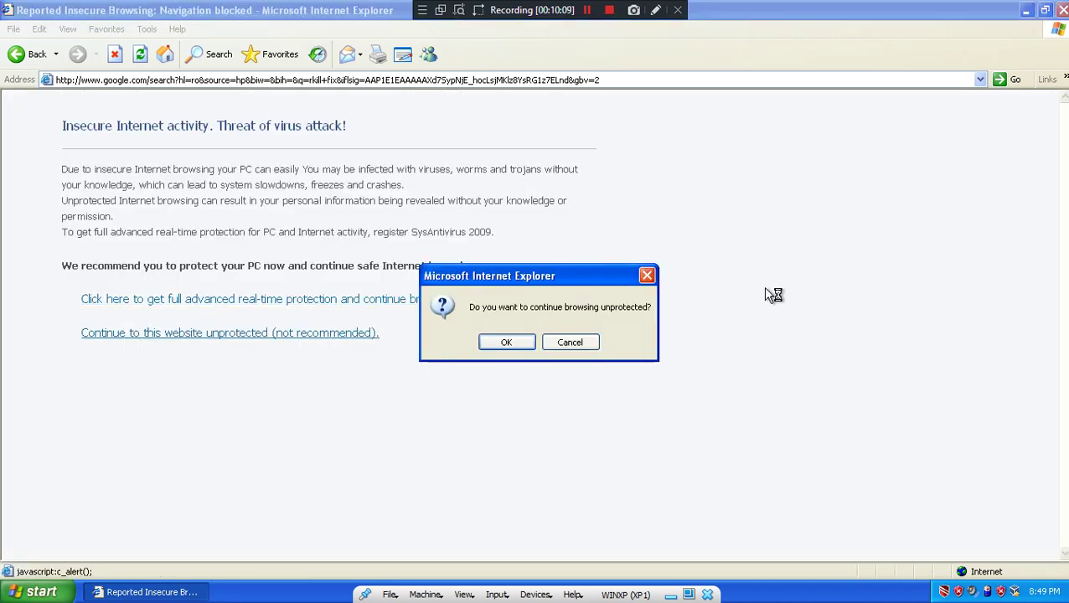
left_click(493, 345)
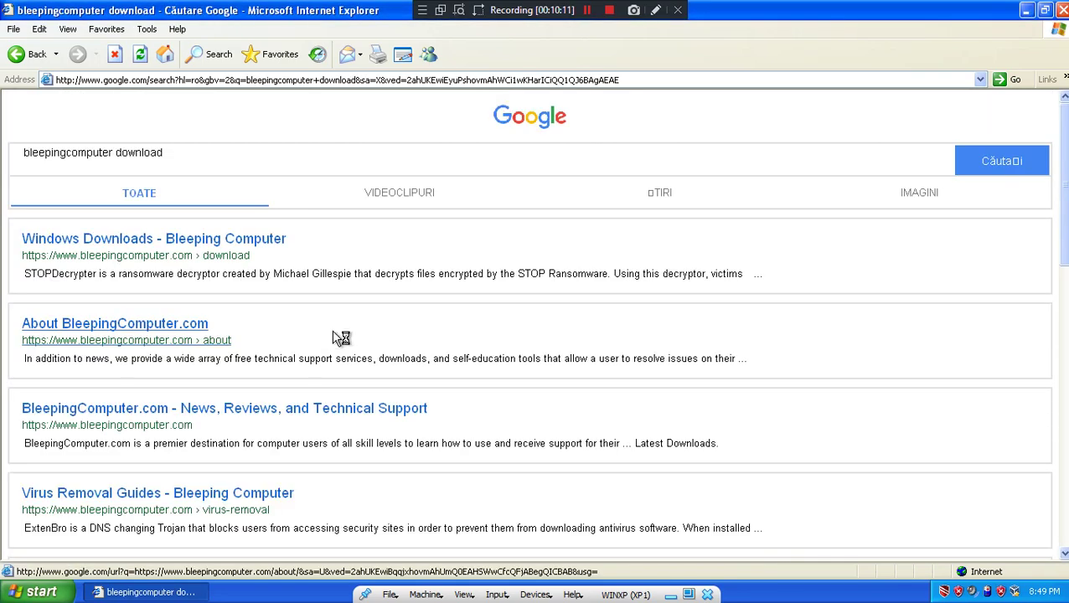
left_click(333, 333)
left_click(23, 60)
scroll(401, 337, "down", 5)
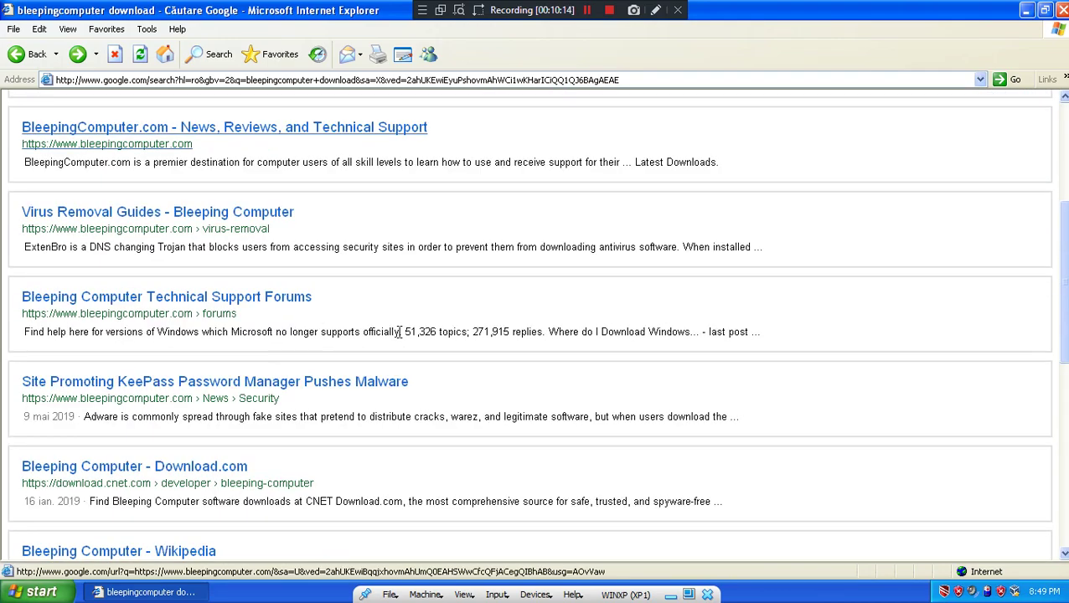
scroll(400, 337, "down", 10)
scroll(191, 270, "up", 15)
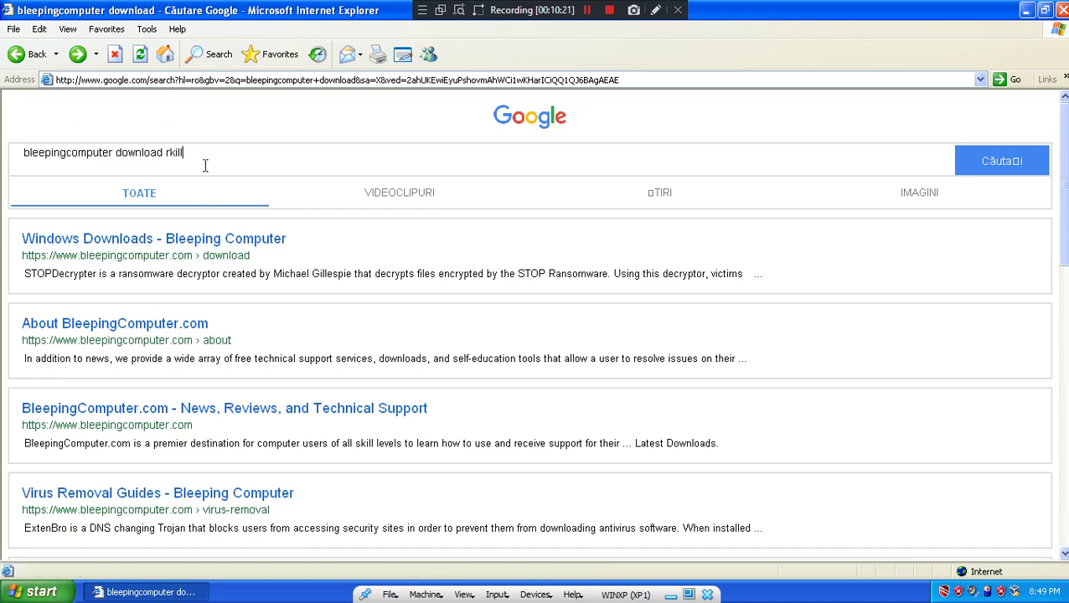
- Submit the RKill download search, dismiss the AutoComplete prompt, and scroll the results
key("Return")
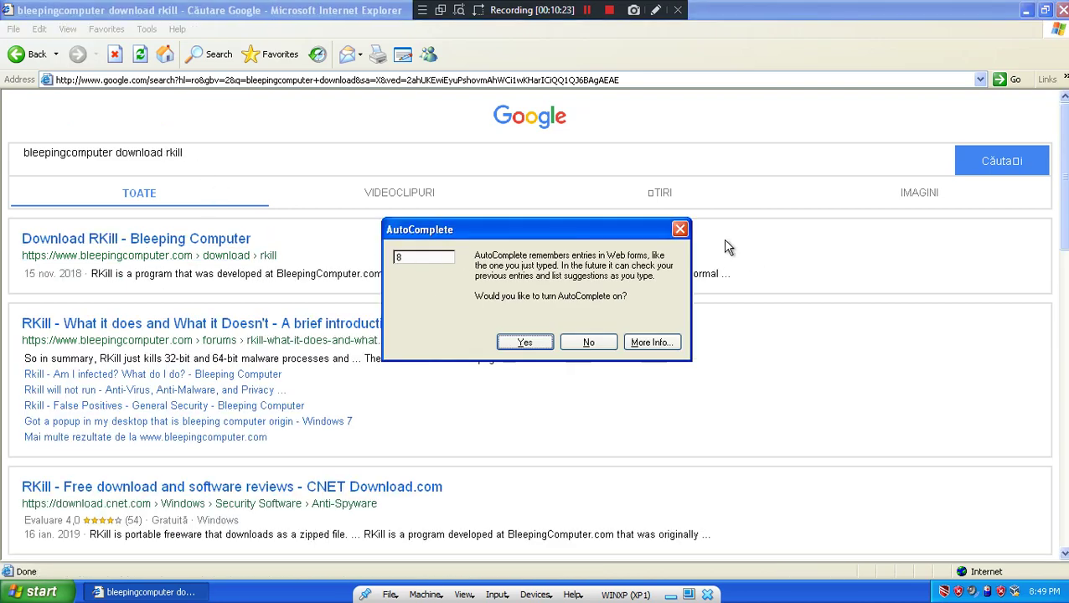
left_click(679, 229)
scroll(664, 268, "down", 10)
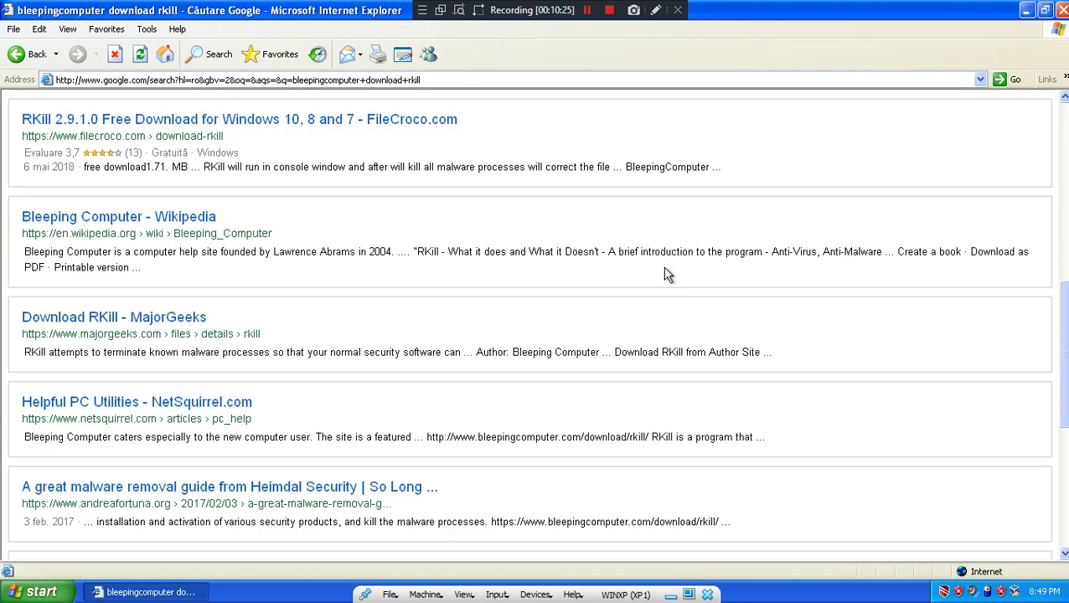
scroll(608, 276, "down", 5)
scroll(193, 267, "up", 15)
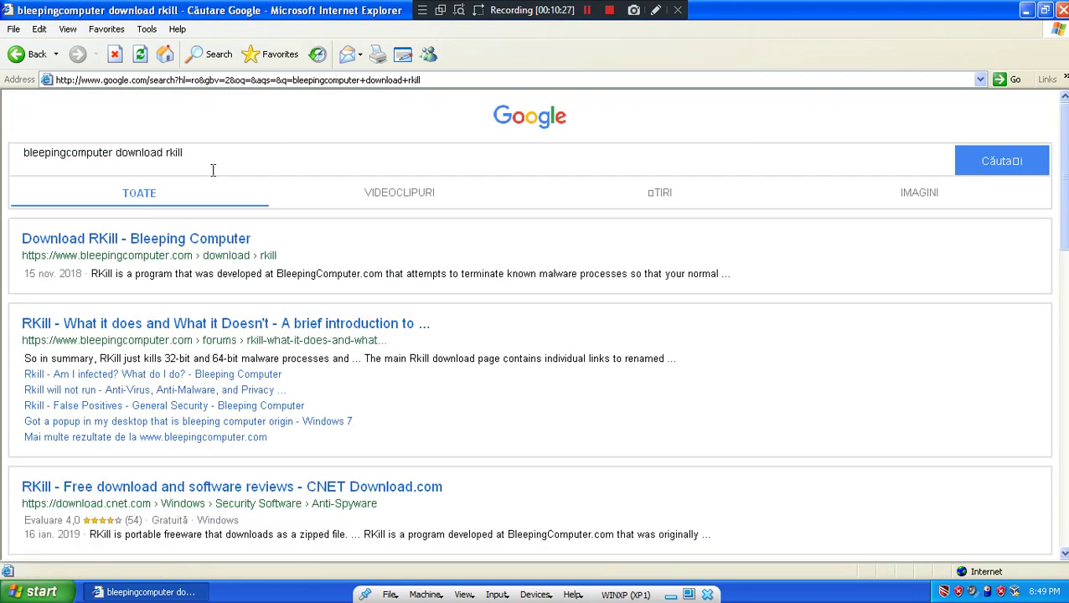
- Search for 'download.bleepingcomputer', decline AutoComplete, then add 'rkil' to the query and search again
left_click_drag(213, 171, 3, 193)
type("download.")
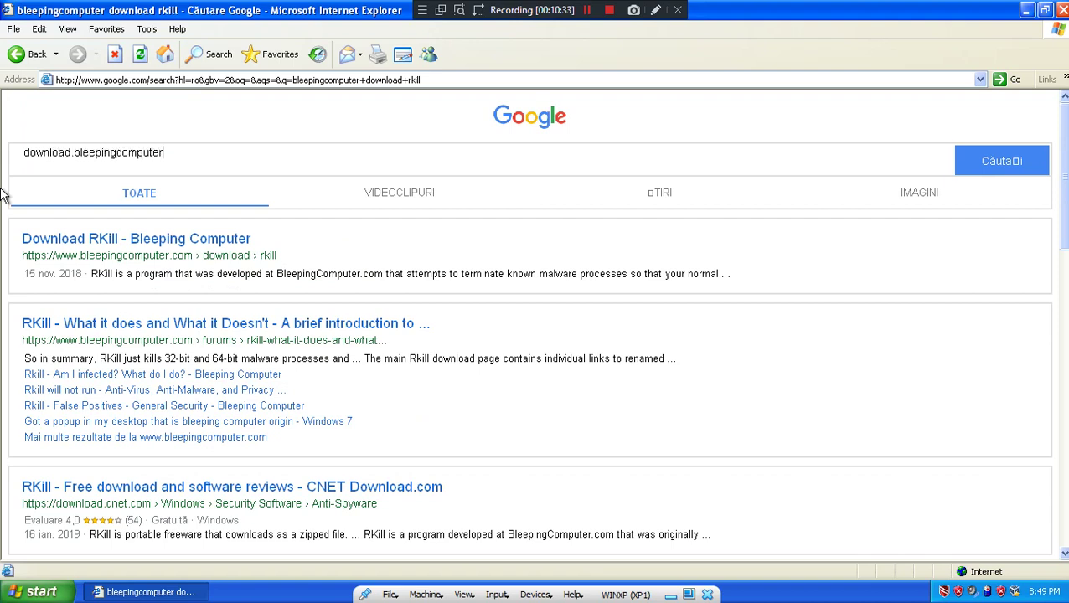
type("bleepingcomputer")
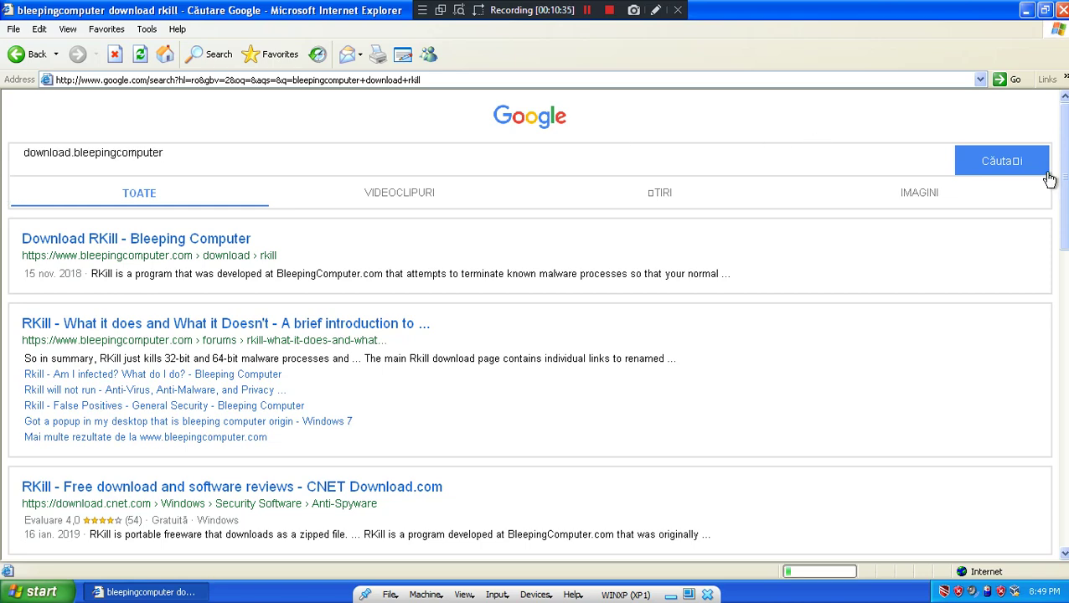
left_click(1036, 170)
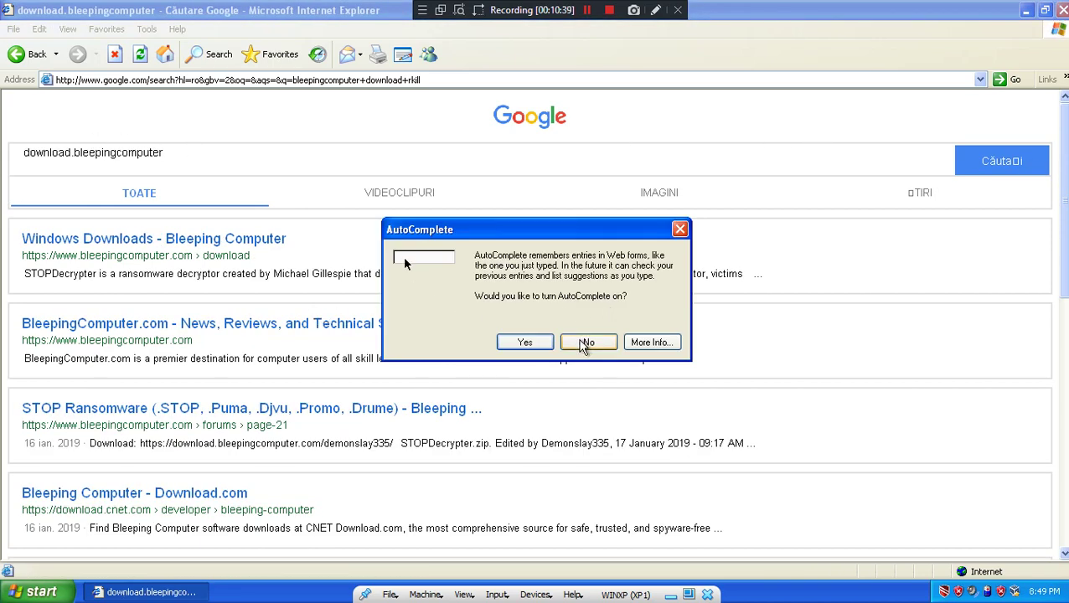
left_click(584, 343)
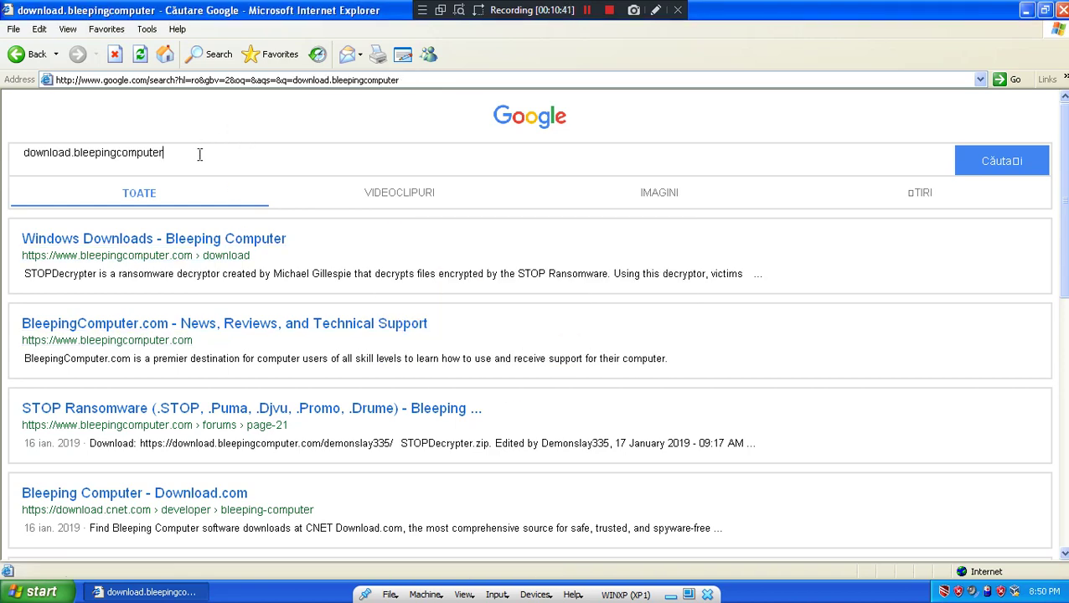
type("rkil")
key("Return")
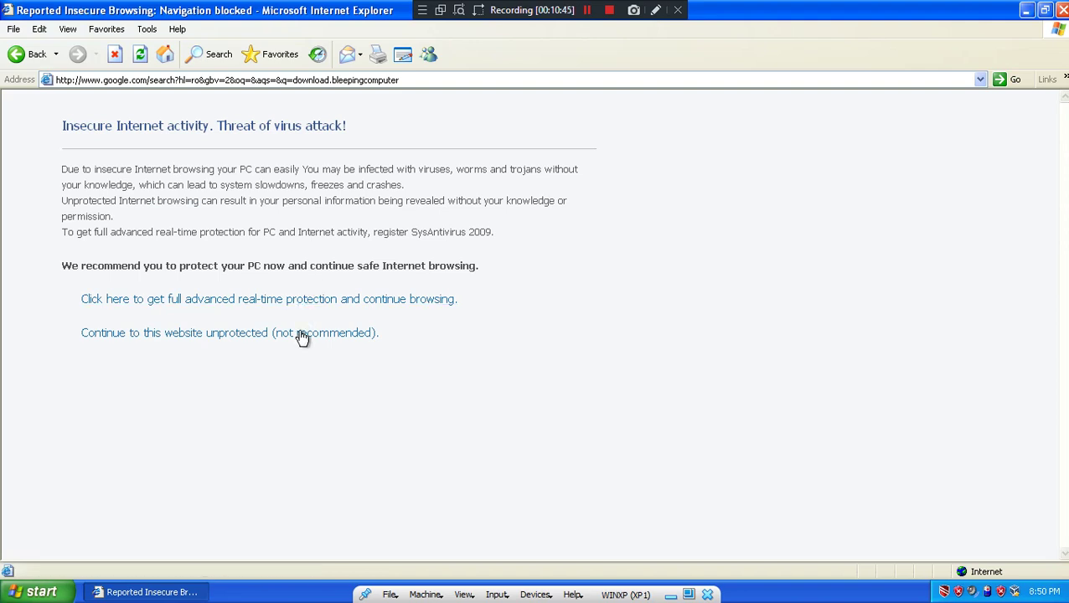
- Get past the fake block page and open FindMySoft's Download RKill Free result and download link
left_click(287, 335)
left_click(501, 344)
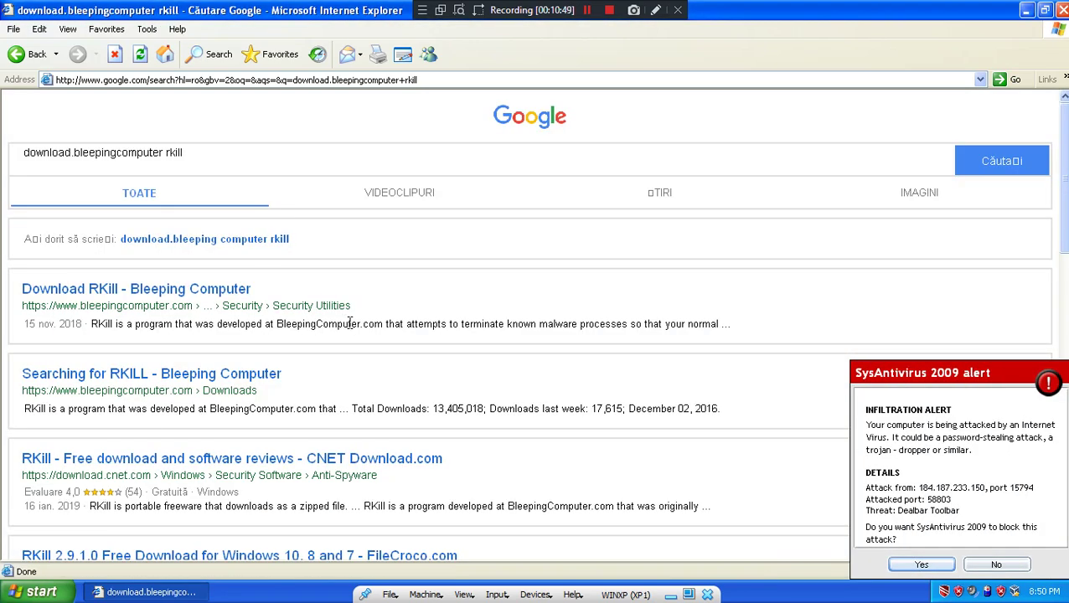
scroll(394, 331, "down", 10)
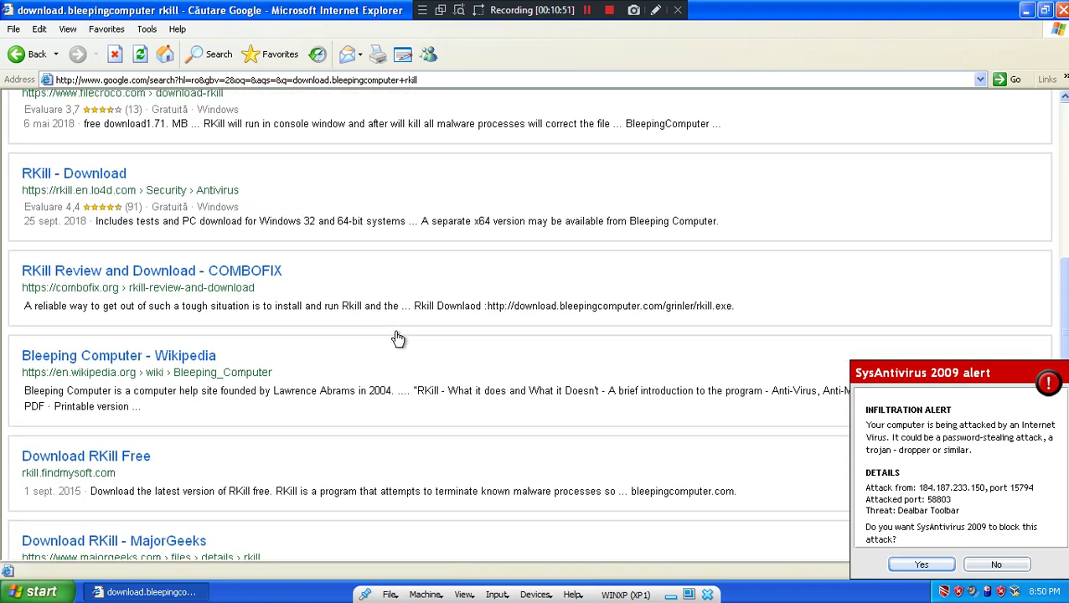
scroll(417, 335, "up", 7)
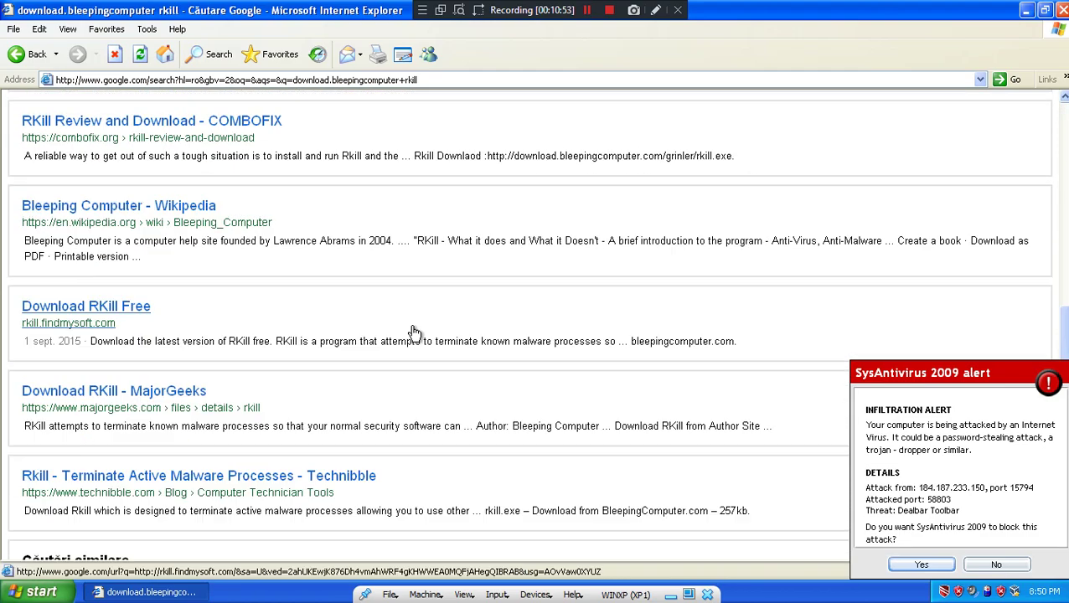
left_click(130, 310)
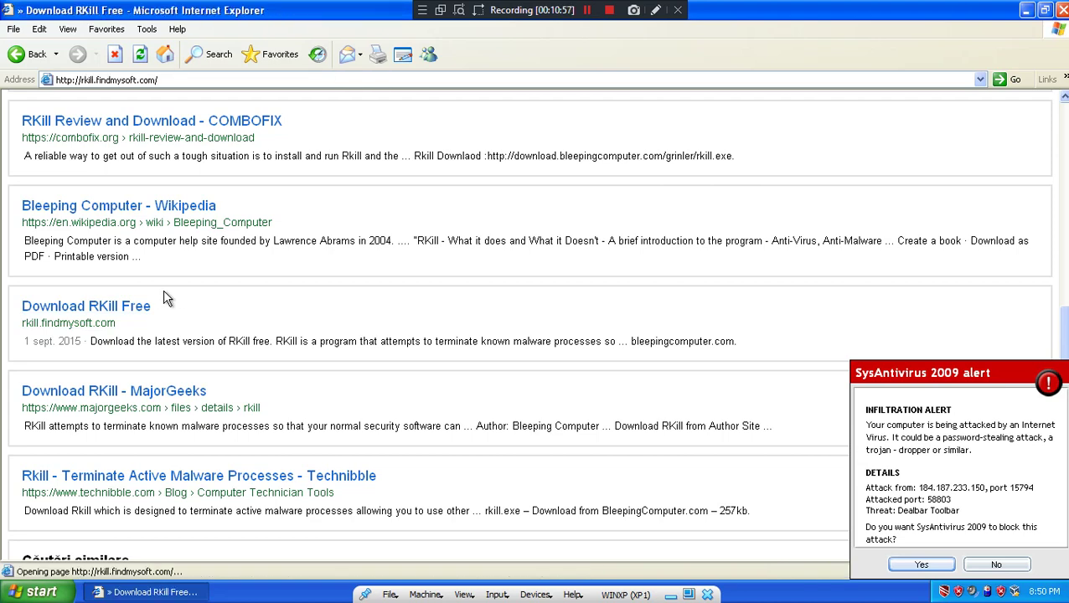
scroll(602, 310, "down", 10)
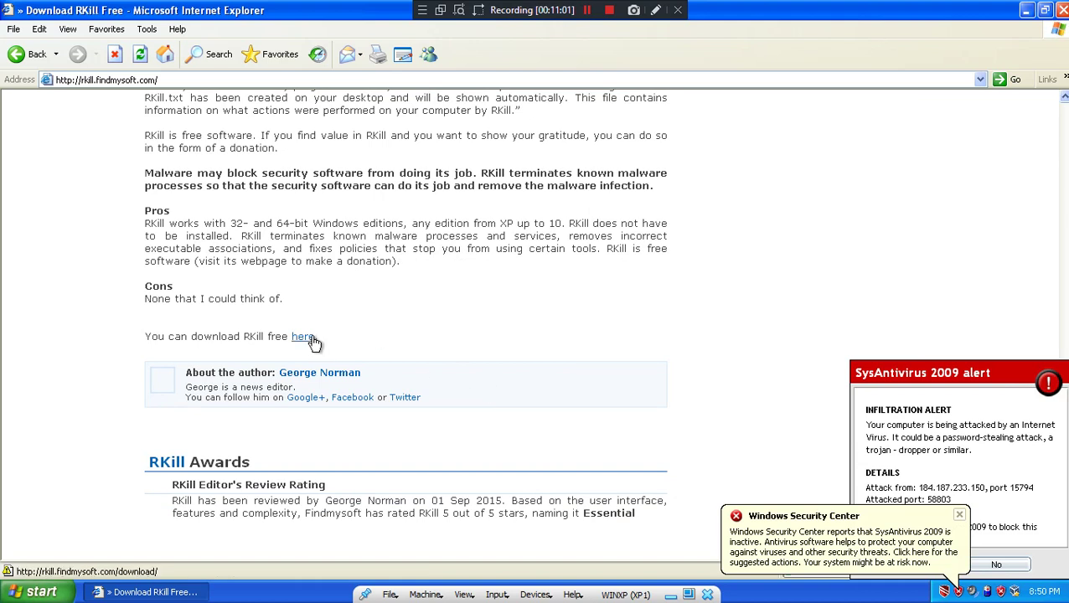
left_click(310, 340)
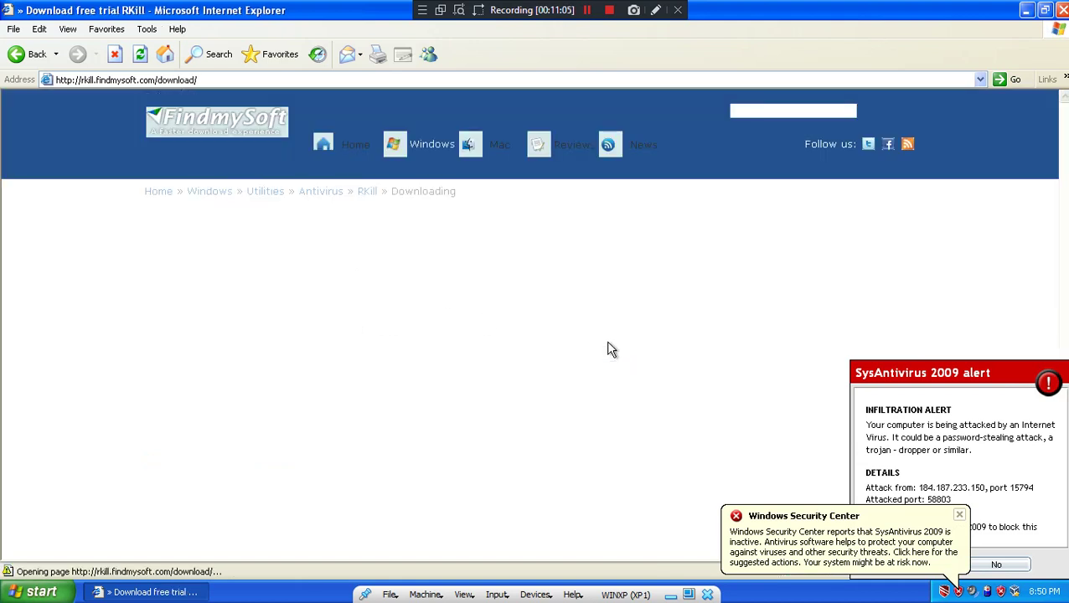
- Dismiss the fake spyware alert and allow the blocked download through the Information Bar
scroll(608, 343, "down", 3)
scroll(649, 365, "up", 3)
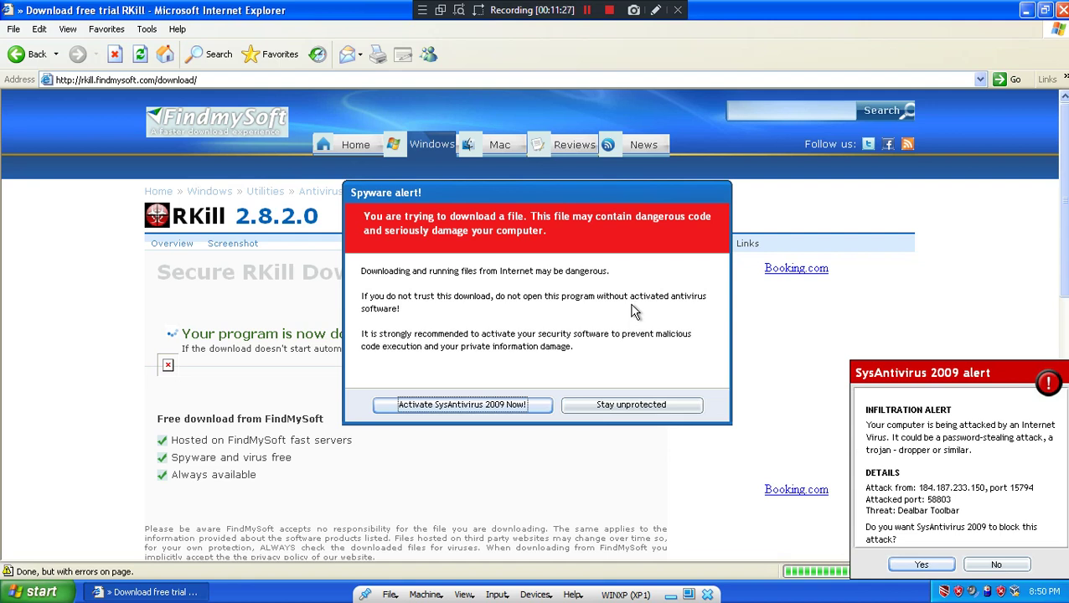
left_click(634, 406)
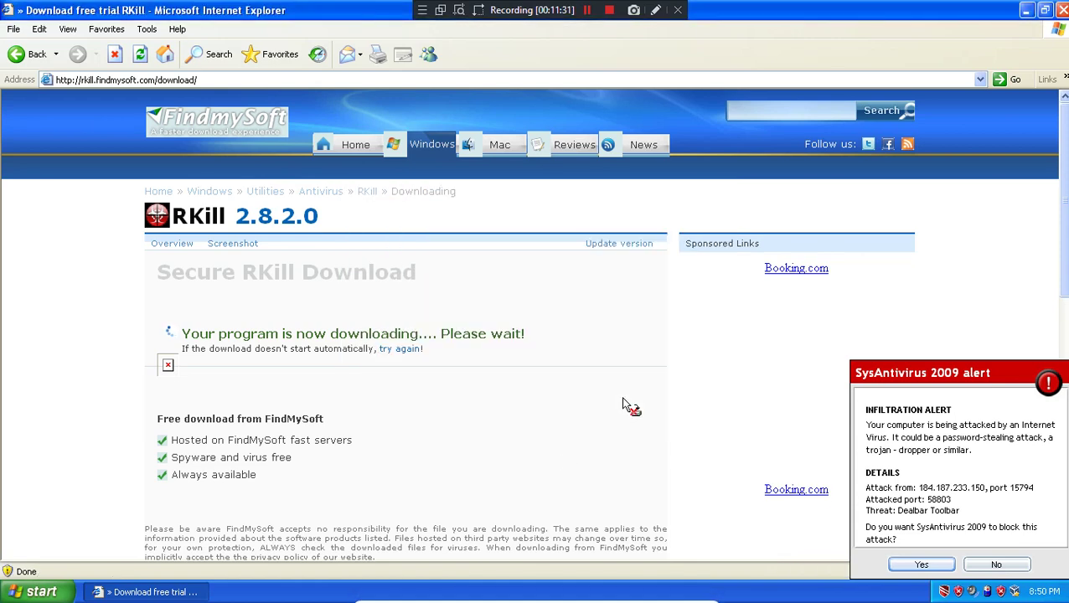
left_click(653, 352)
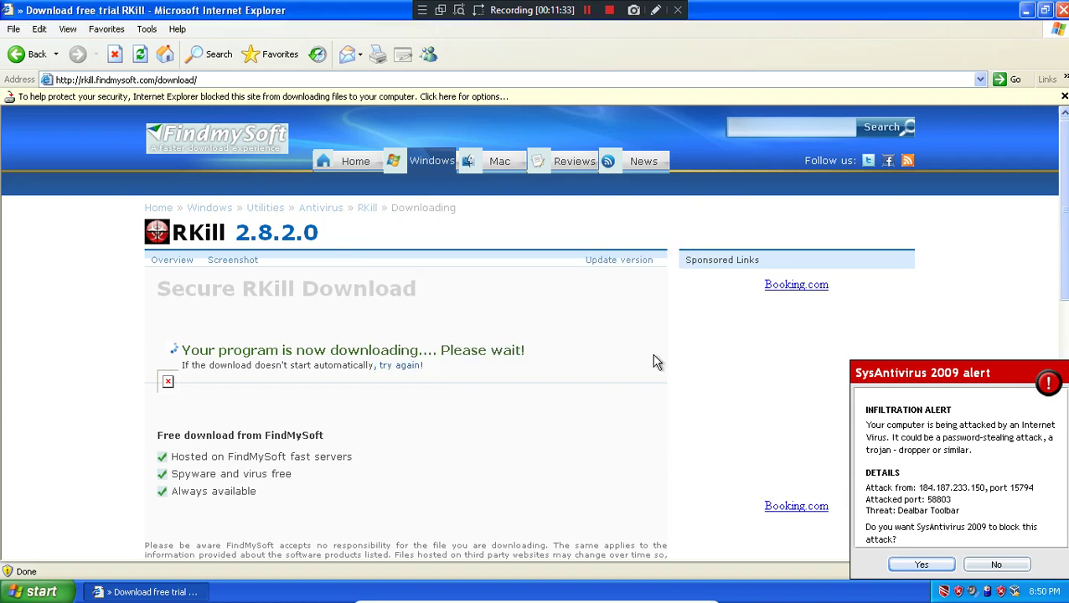
left_click(532, 96)
left_click(578, 104)
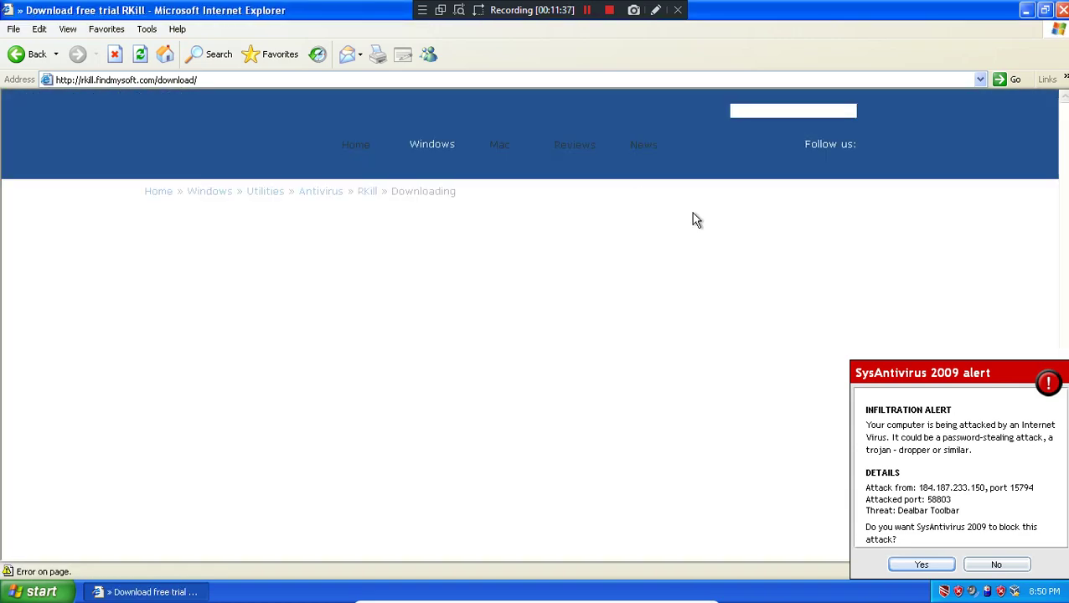
- Download RKill 2.8.2.0 and save it to the Desktop, dismissing the SysAntivirus alerts
left_click(1002, 565)
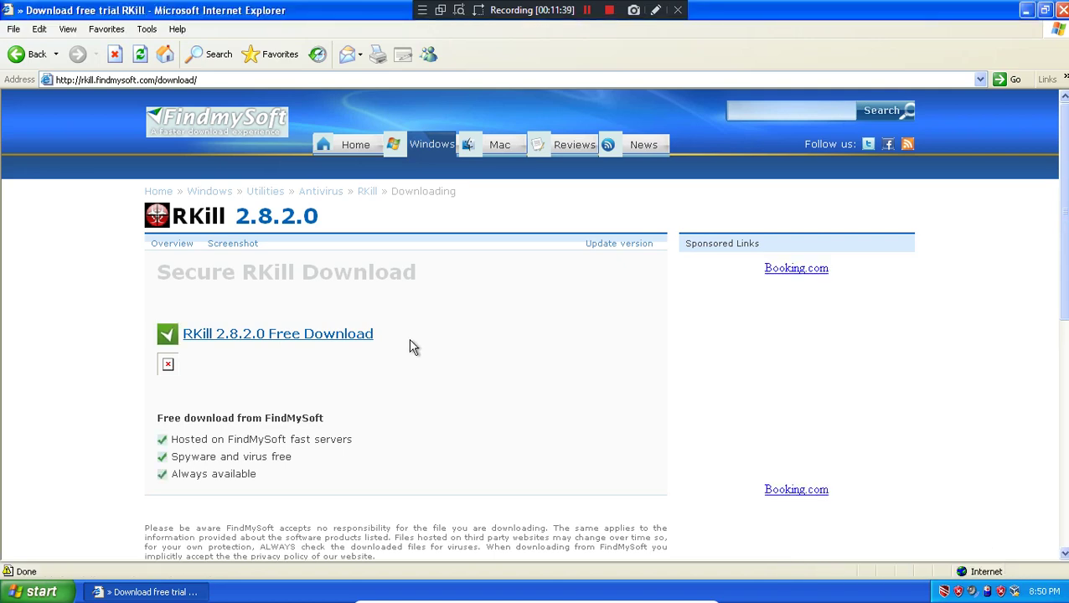
left_click(331, 336)
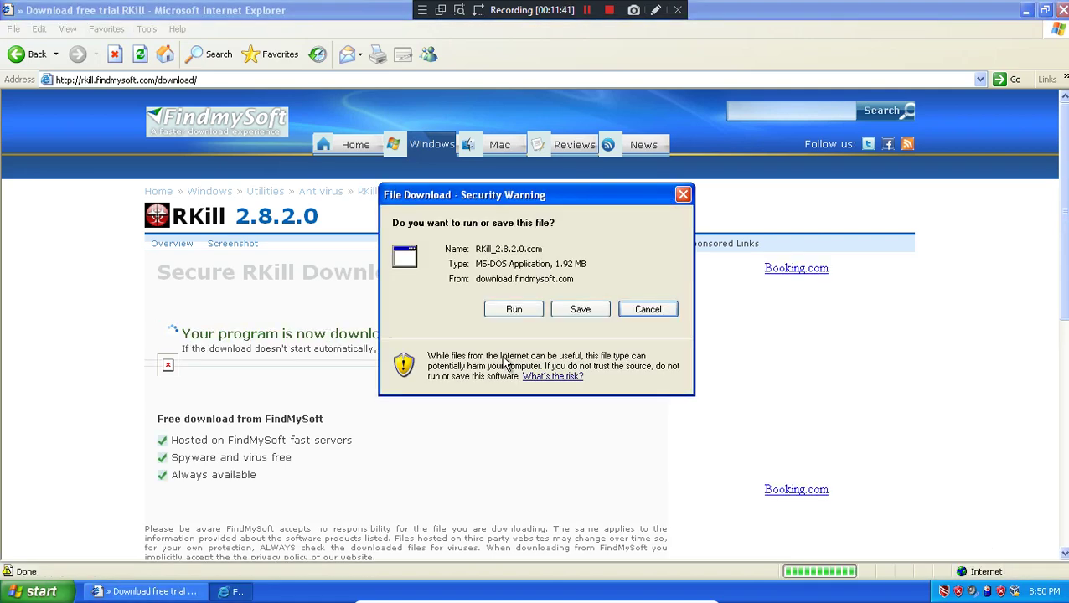
left_click(562, 310)
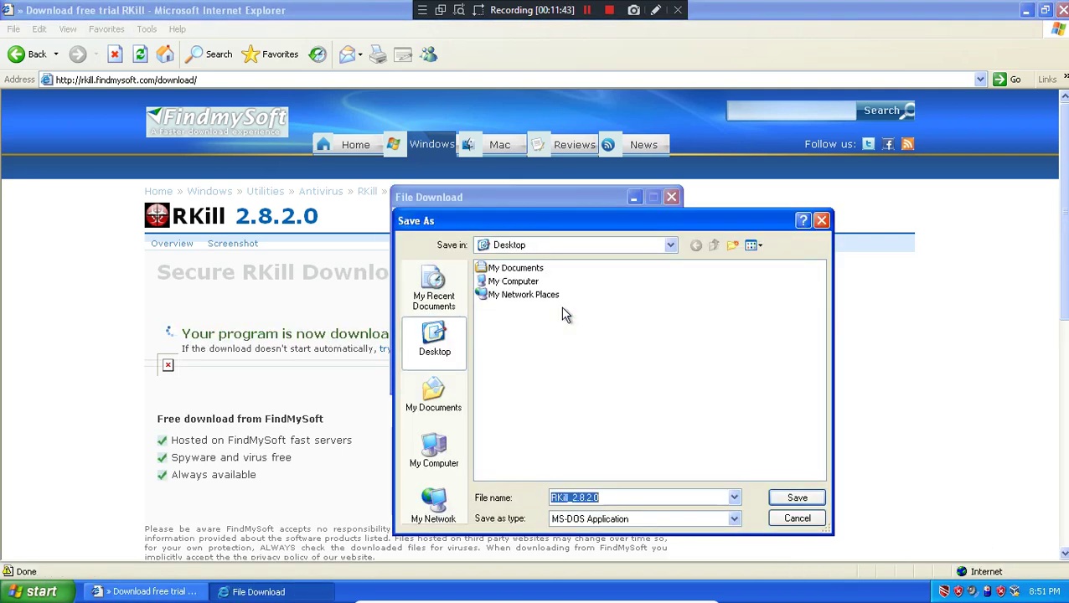
left_click(798, 500)
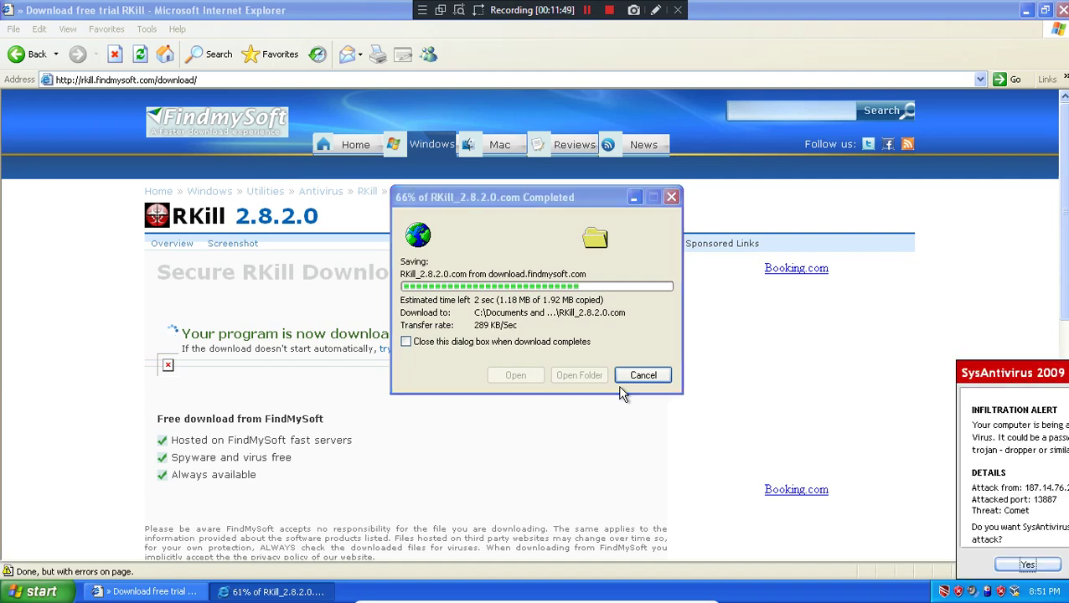
left_click(994, 568)
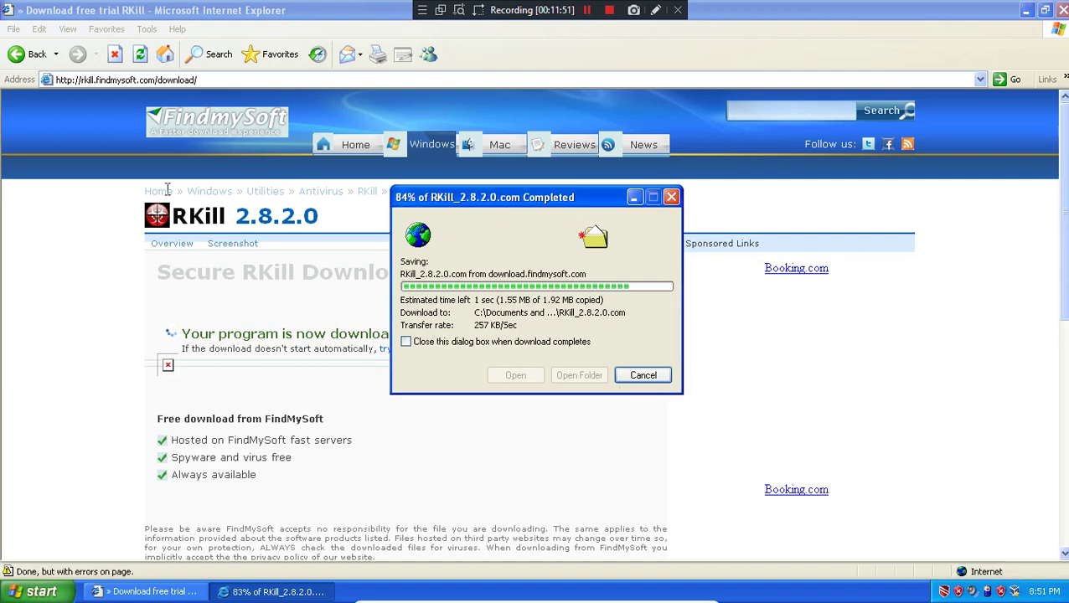
right_click(28, 52)
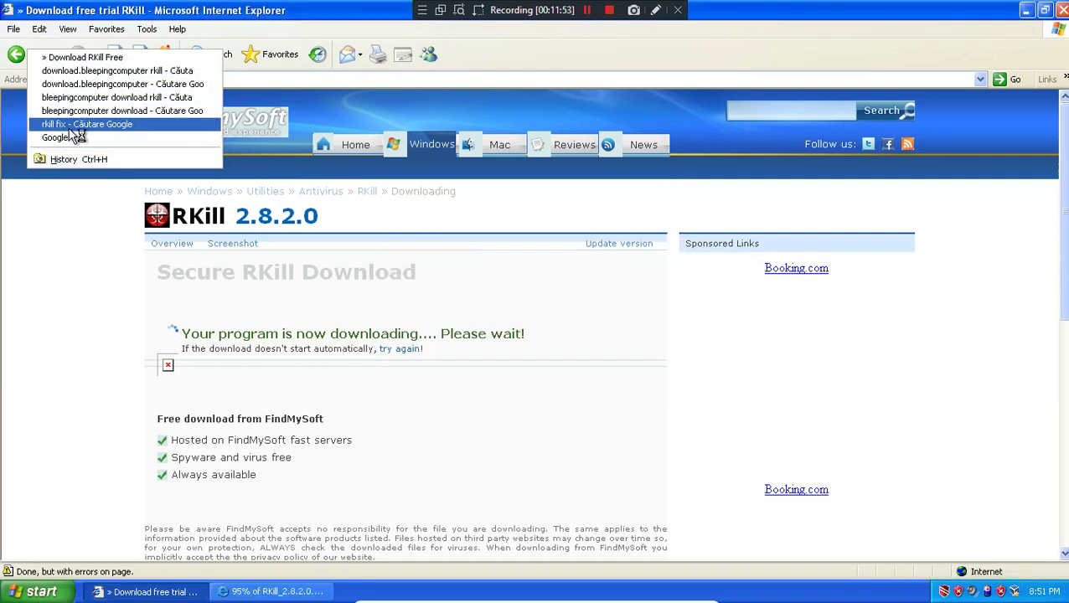
- Return to the earlier Google results past the fake block page and search for 'antidrog'
left_click(74, 126)
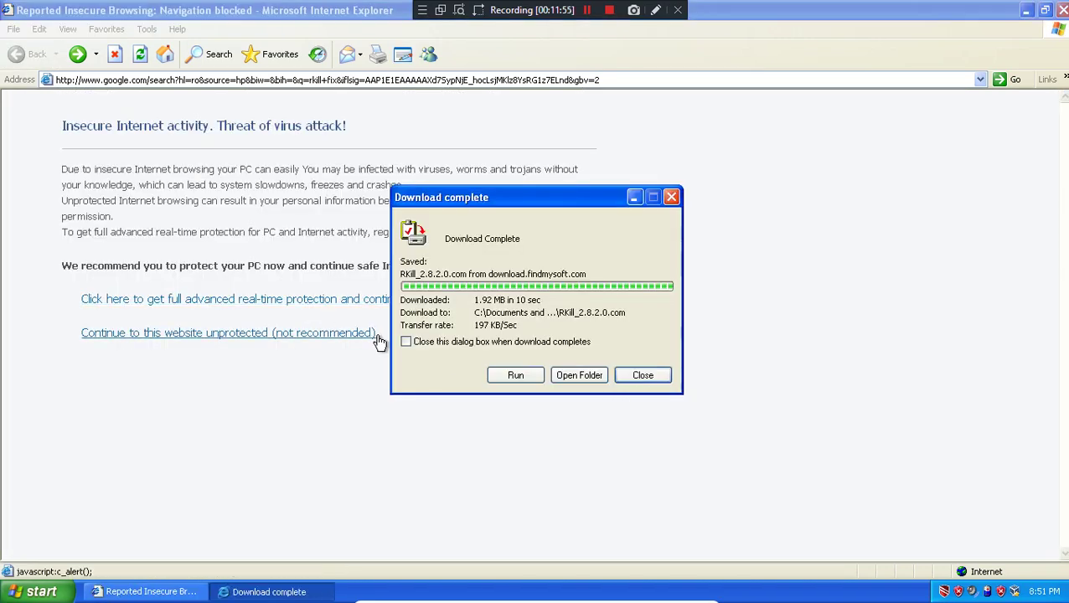
left_click(240, 341)
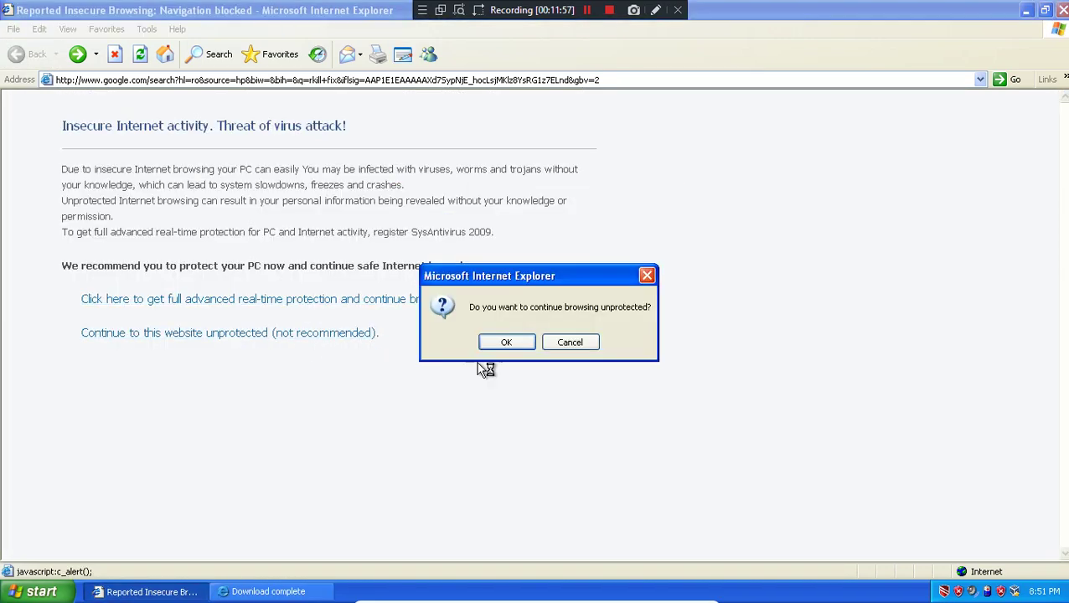
left_click(494, 343)
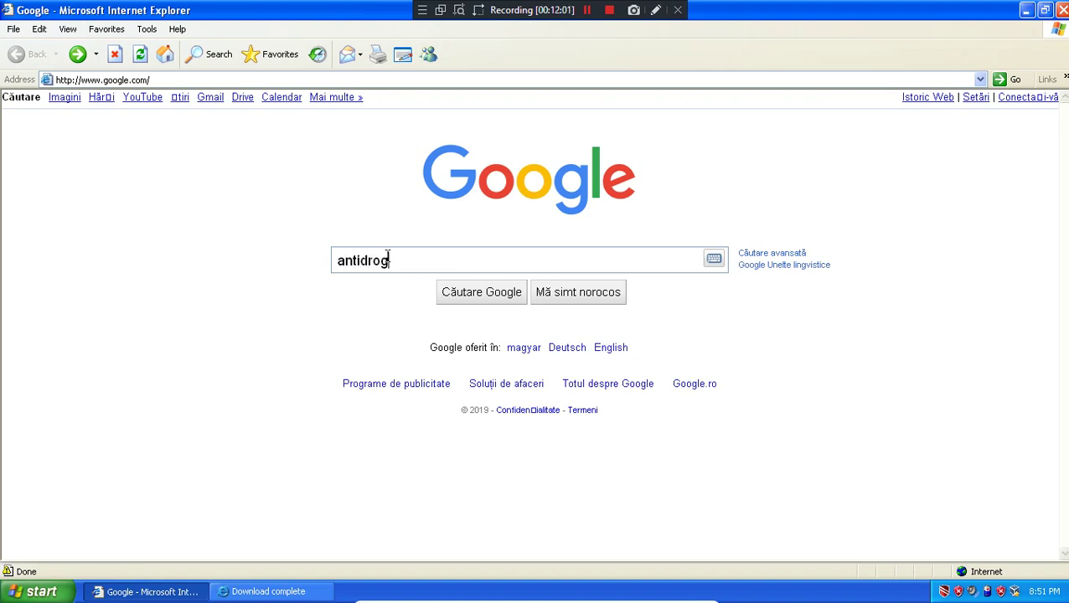
key("Return")
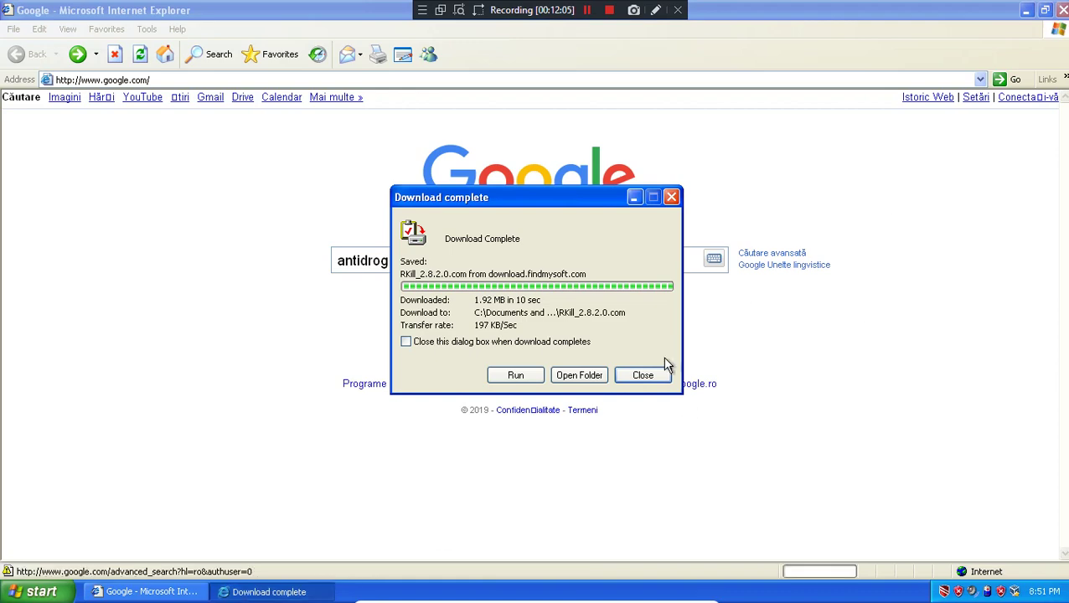
- Close the RKill download complete notice and scroll down the antidrog results to related searches
left_click(644, 376)
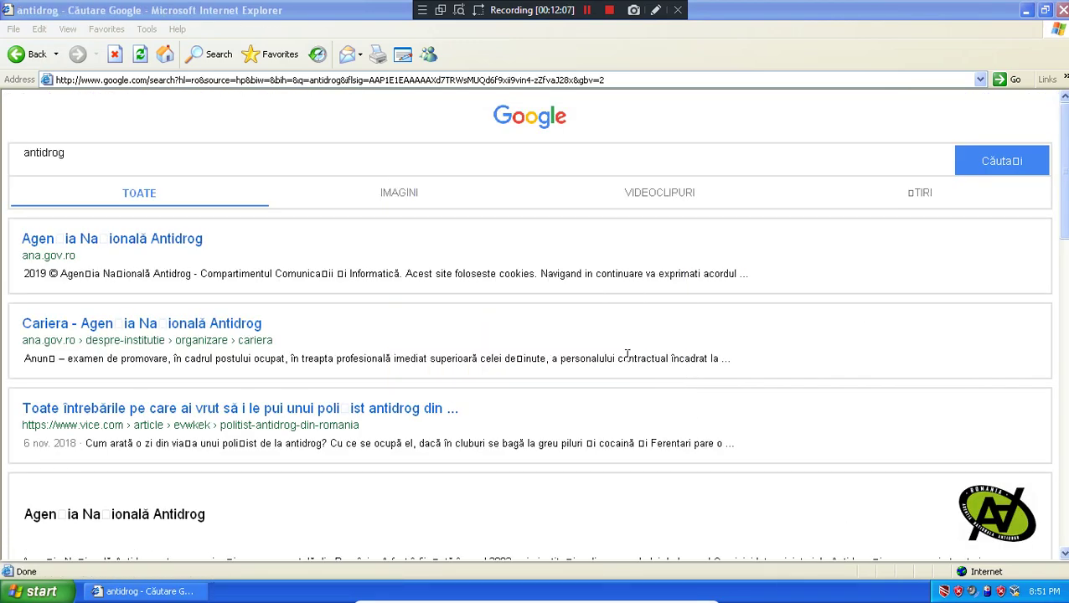
scroll(537, 325, "down", 7)
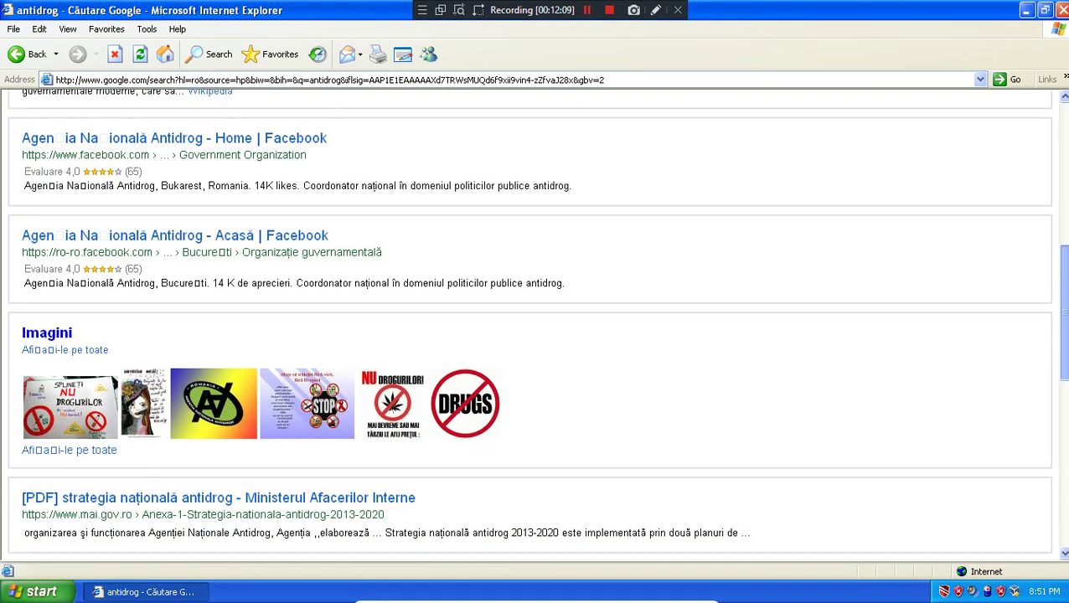
scroll(536, 325, "down", 5)
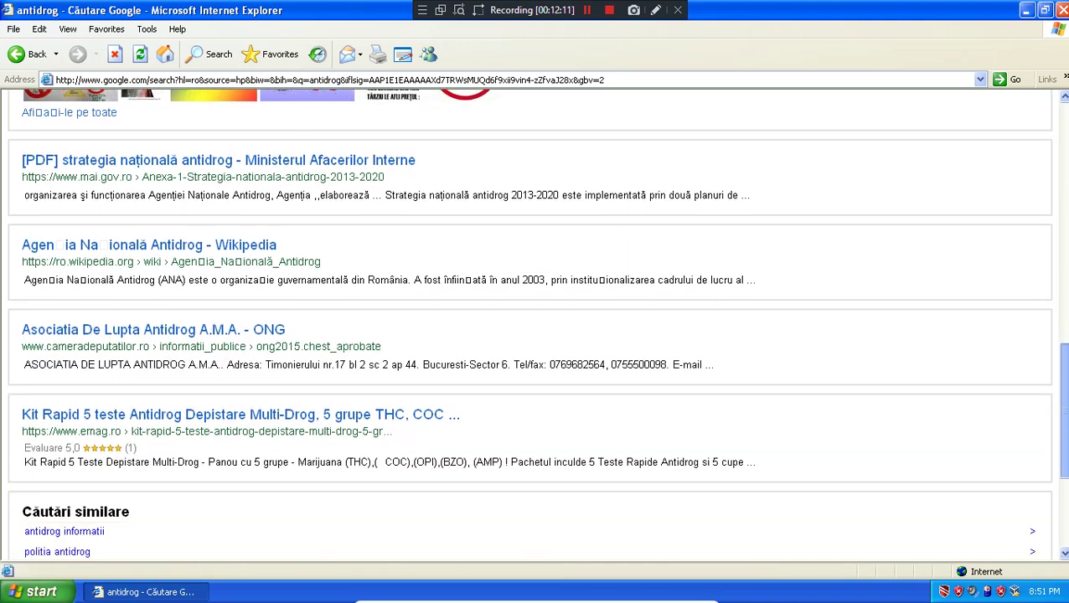
scroll(650, 325, "down", 1)
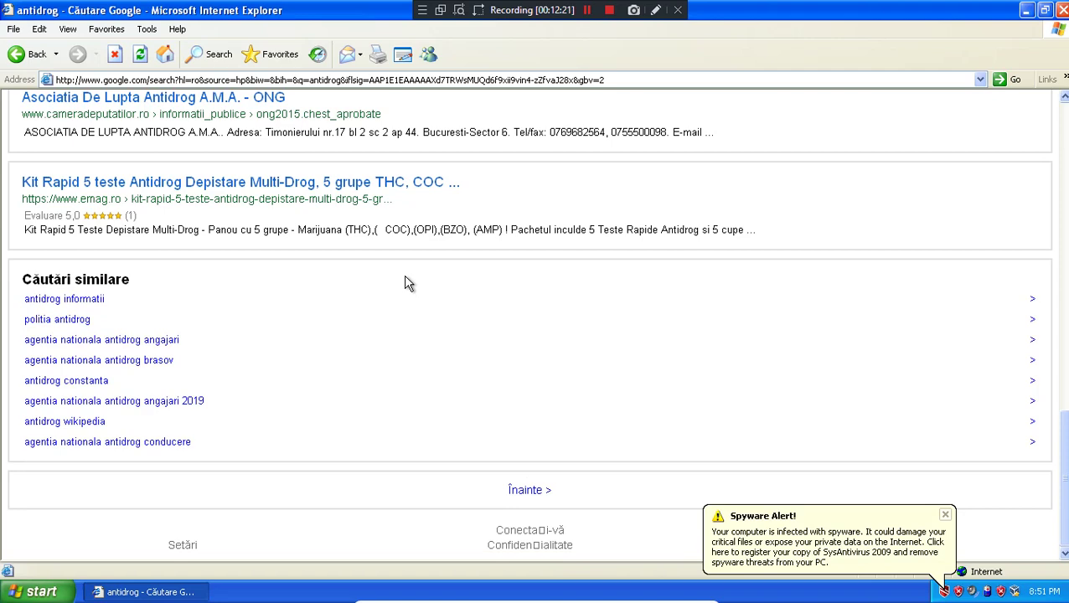
- From the spyware alert, choose Continue Evaluating and confirm continuing unprotected in SysAntivirus 2009
left_click(875, 533)
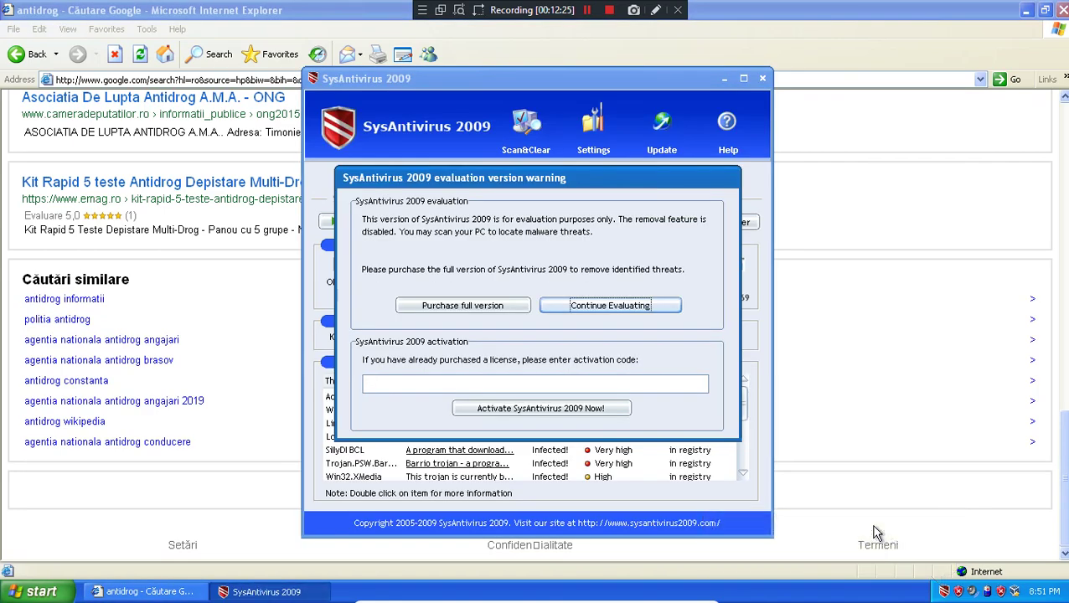
left_click(610, 305)
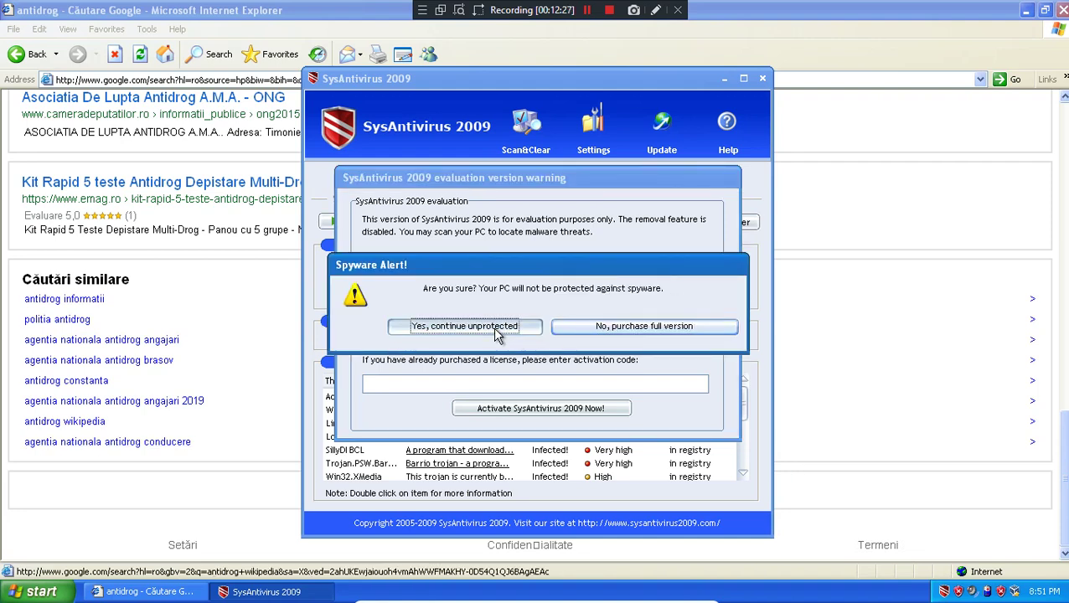
left_click(508, 334)
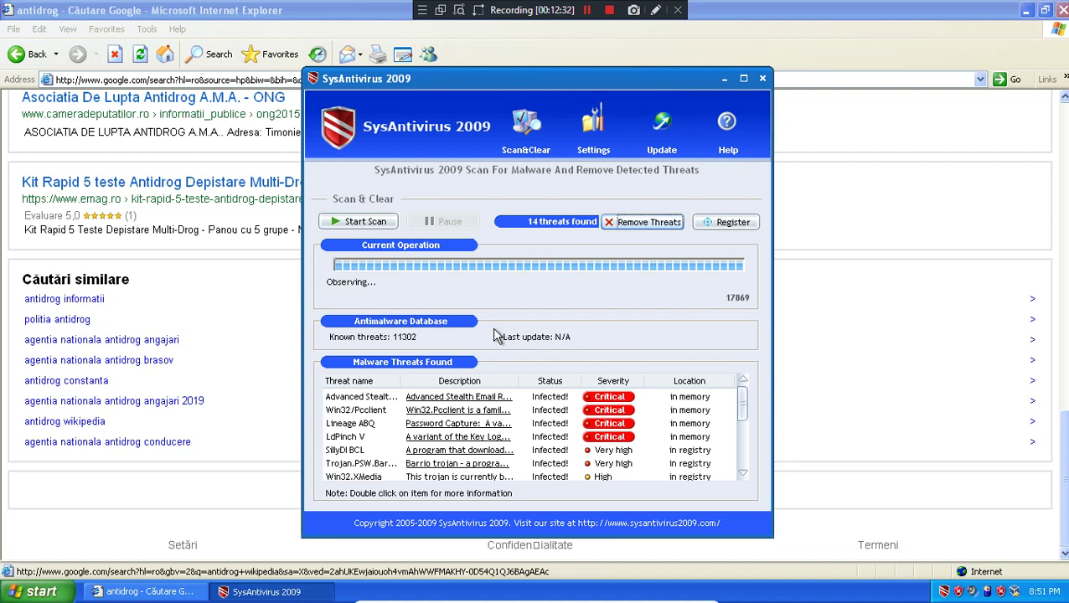
- Minimize the browser, run RKill from the desktop, close its console, then open it again
left_click(1023, 9)
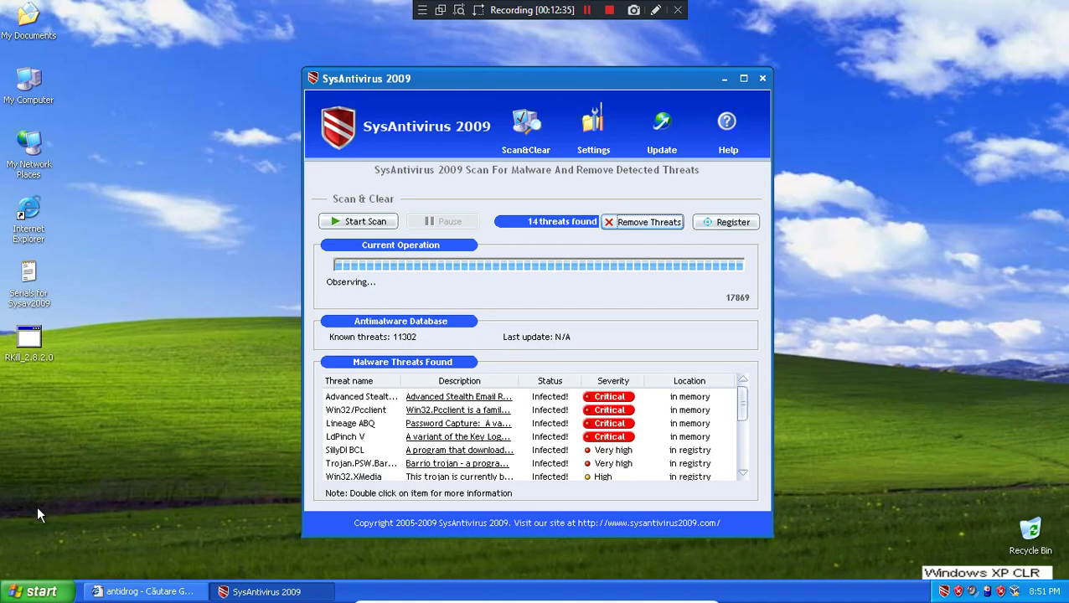
left_click(34, 348)
double_click(34, 347)
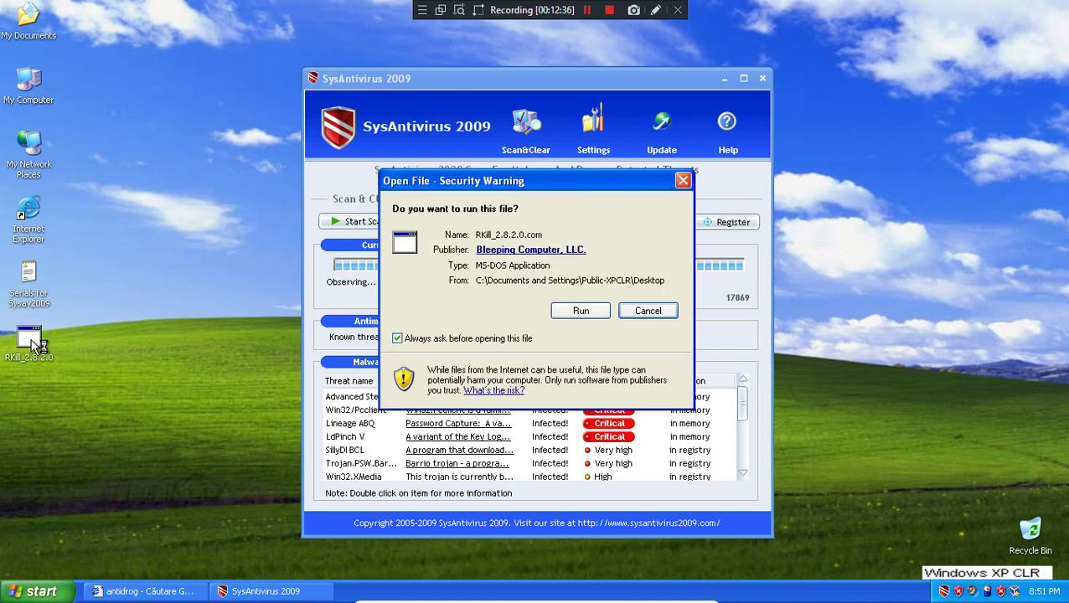
left_click(575, 312)
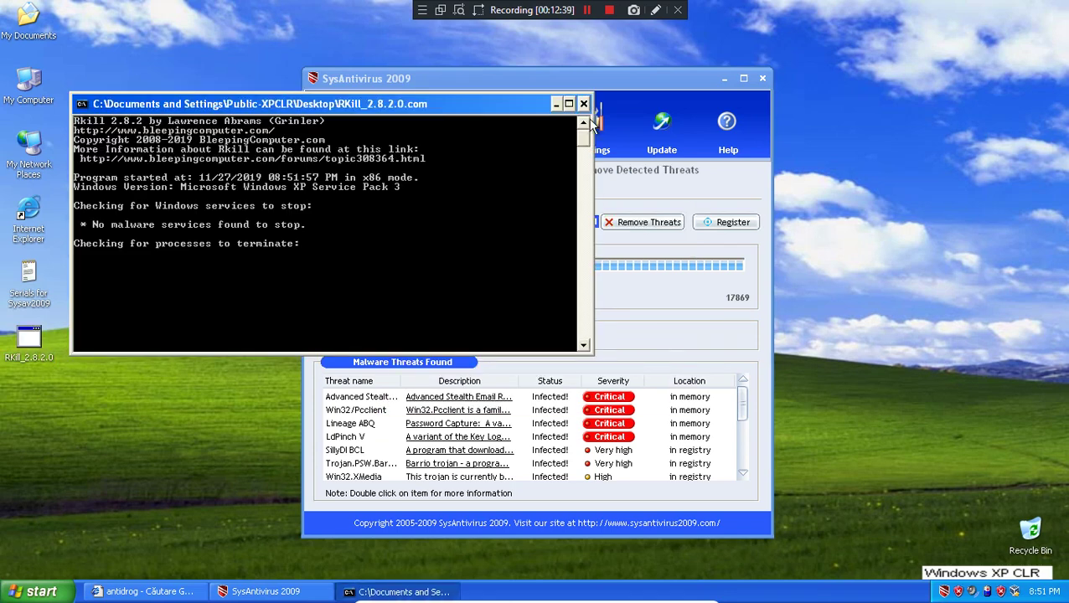
left_click(585, 104)
right_click(33, 345)
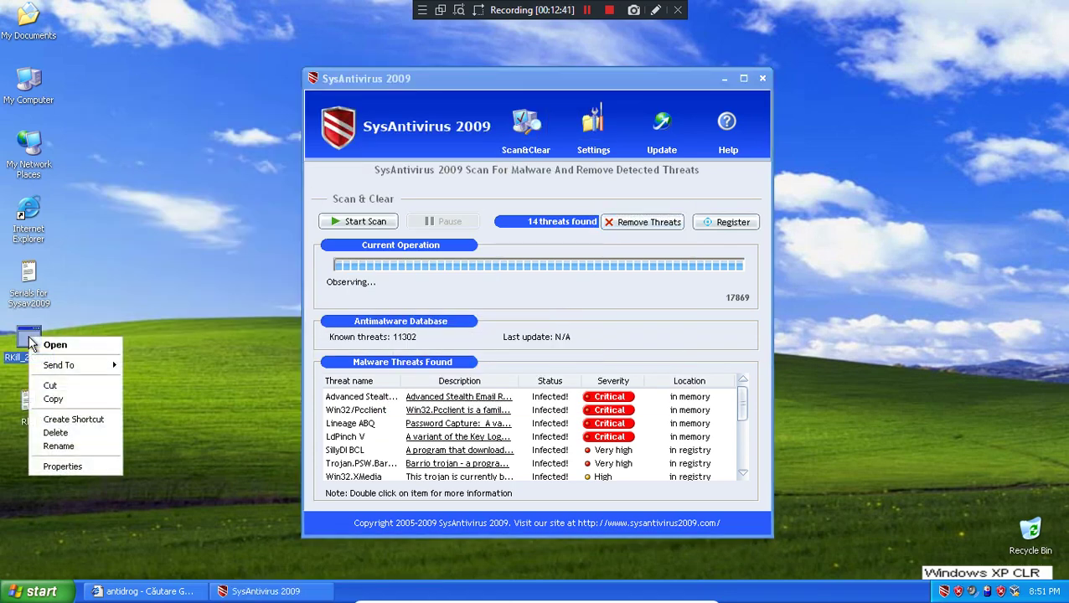
left_click(38, 346)
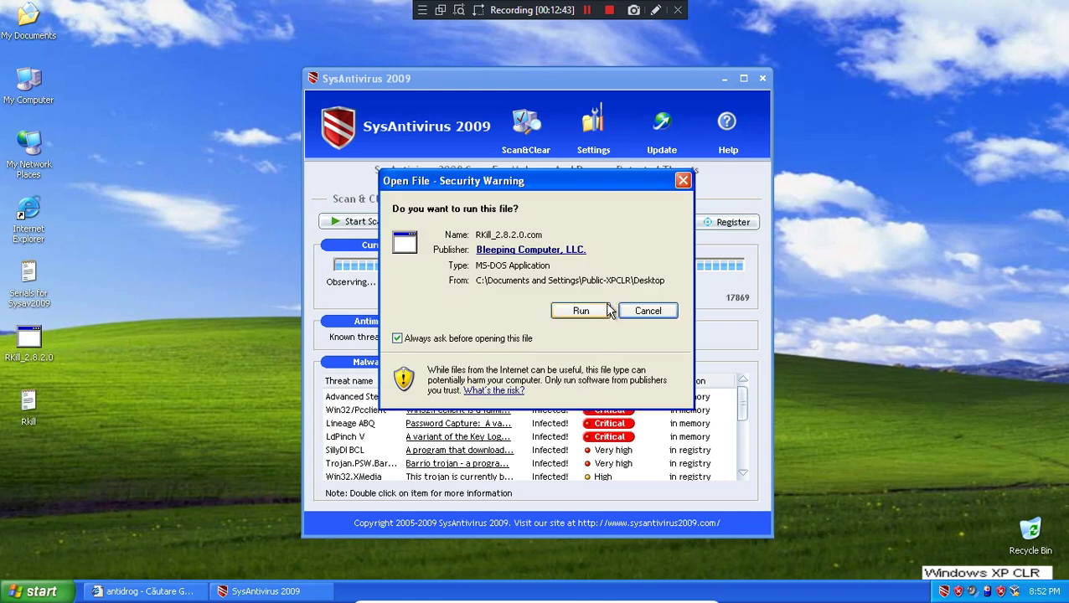
- Dismiss the RKill prompt and load rkill.findmysoft.com/download in a new Internet Explorer window
left_click(642, 311)
left_click(144, 592)
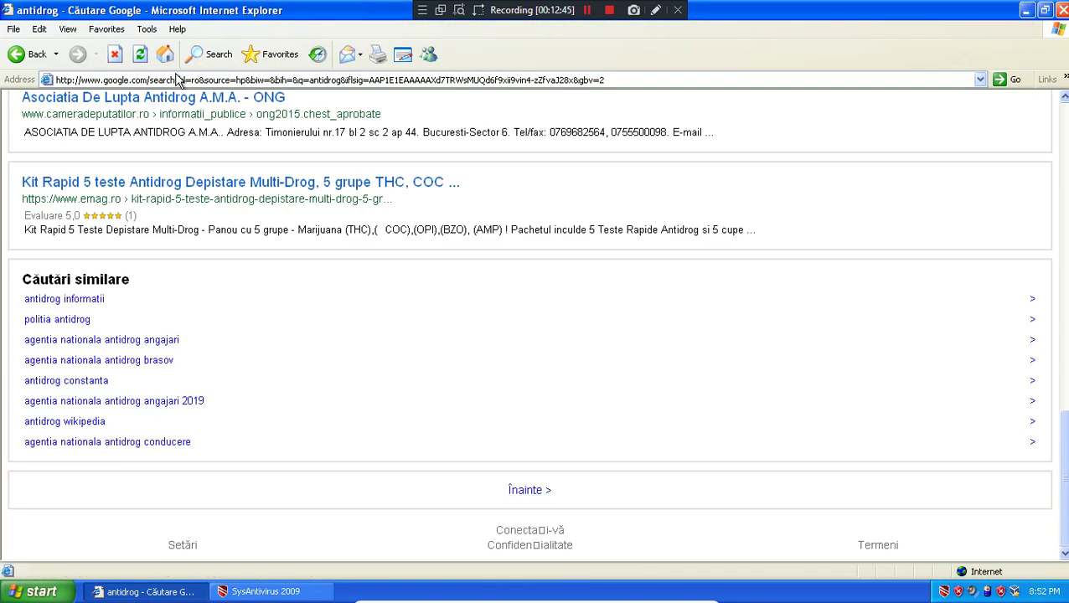
left_click(176, 80)
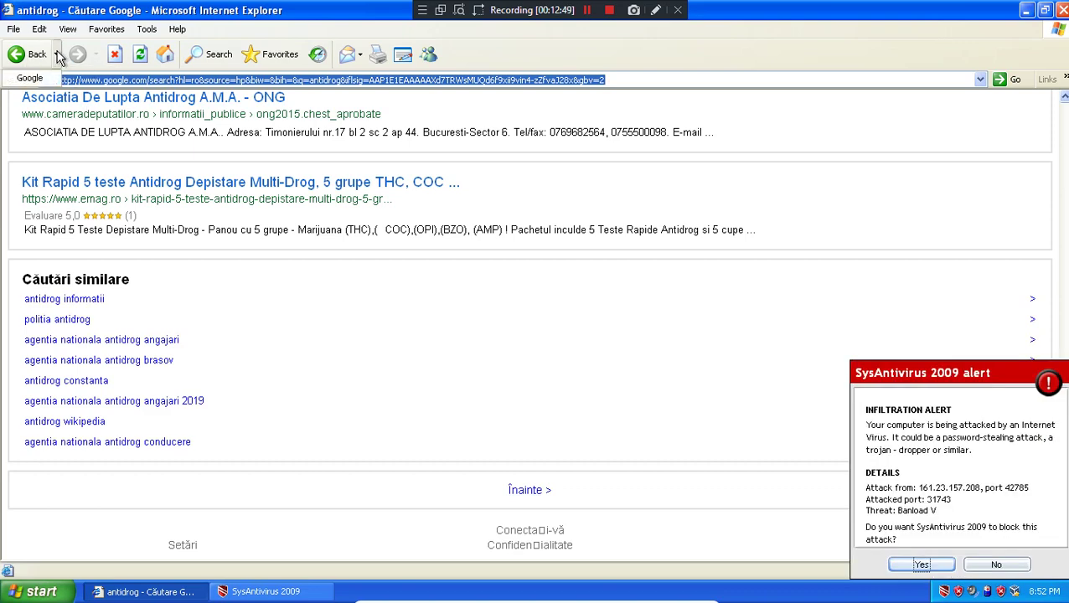
key("super")
left_click(73, 267)
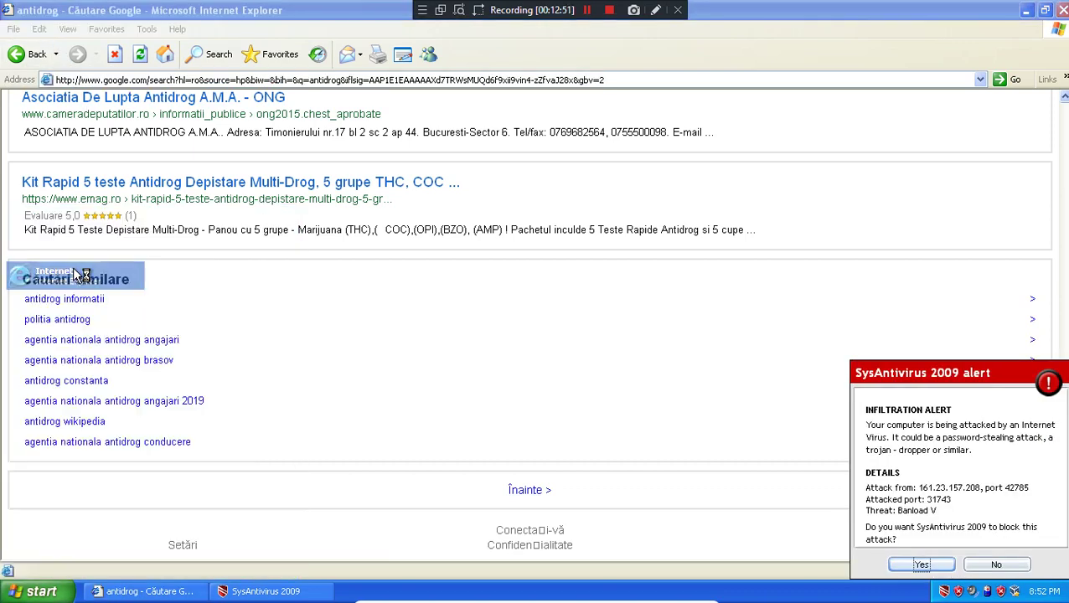
left_click(111, 79)
type("rki")
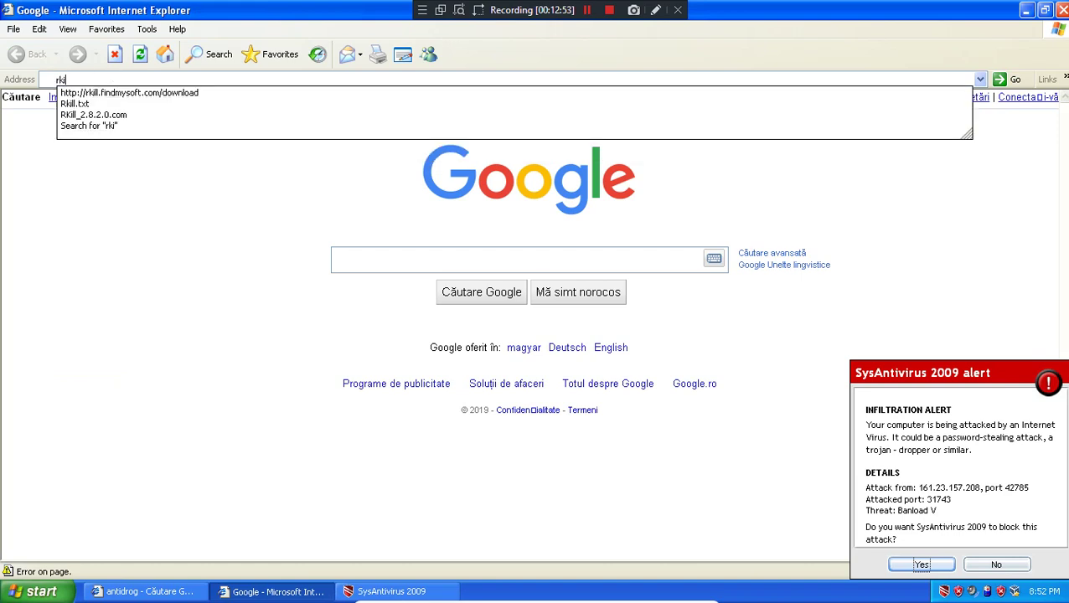
key("Down")
key("Return")
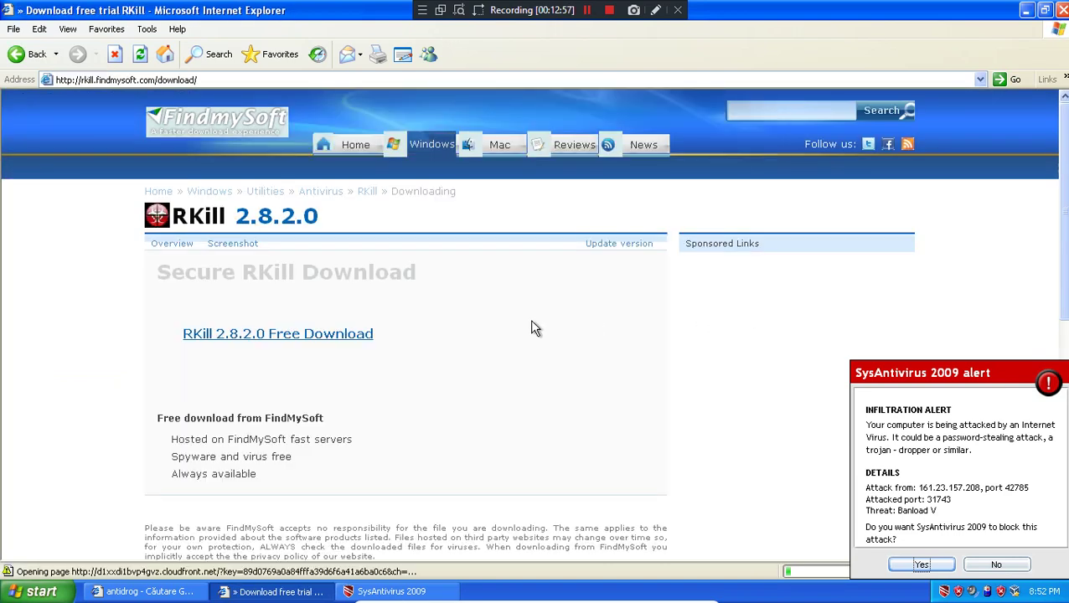
- Download RKill 2.8.2.0, allowing it via the Information Bar, then run it and close its console
left_click(267, 334)
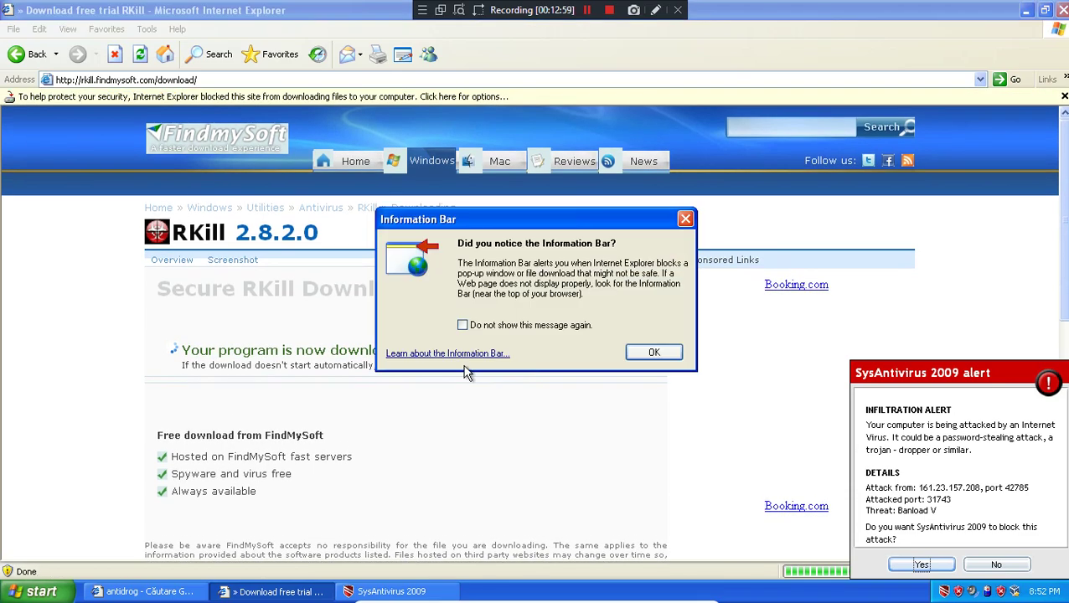
left_click(639, 353)
left_click(471, 93)
left_click(516, 103)
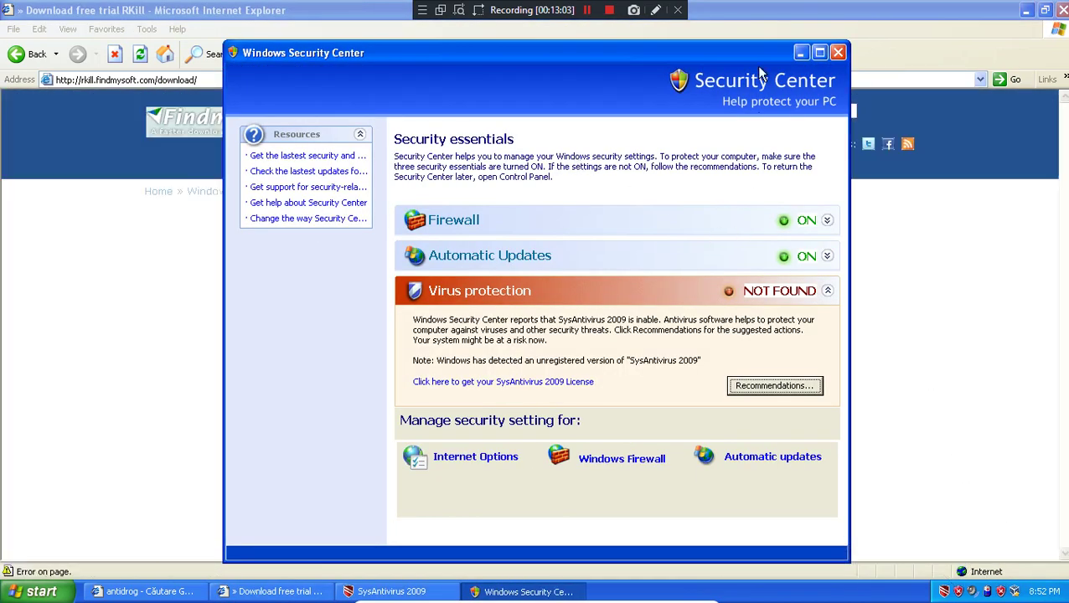
left_click(837, 52)
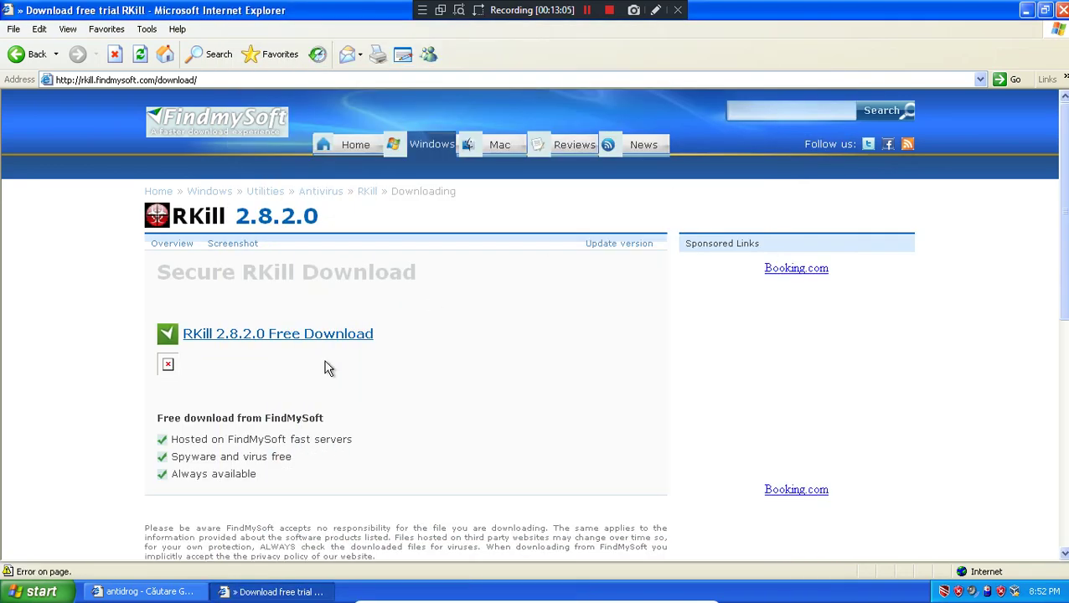
left_click(315, 337)
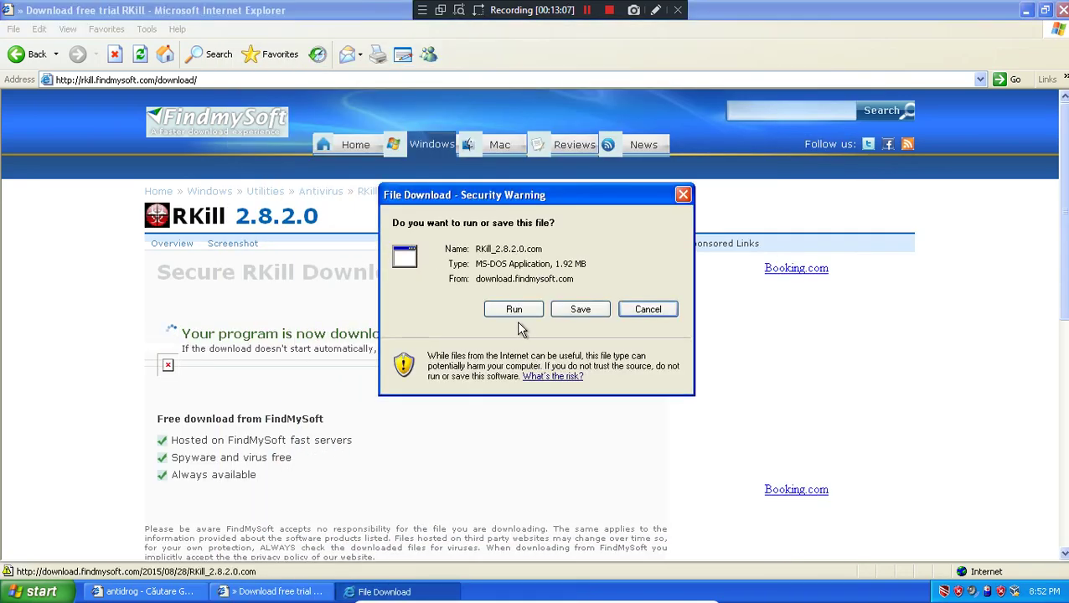
left_click(514, 312)
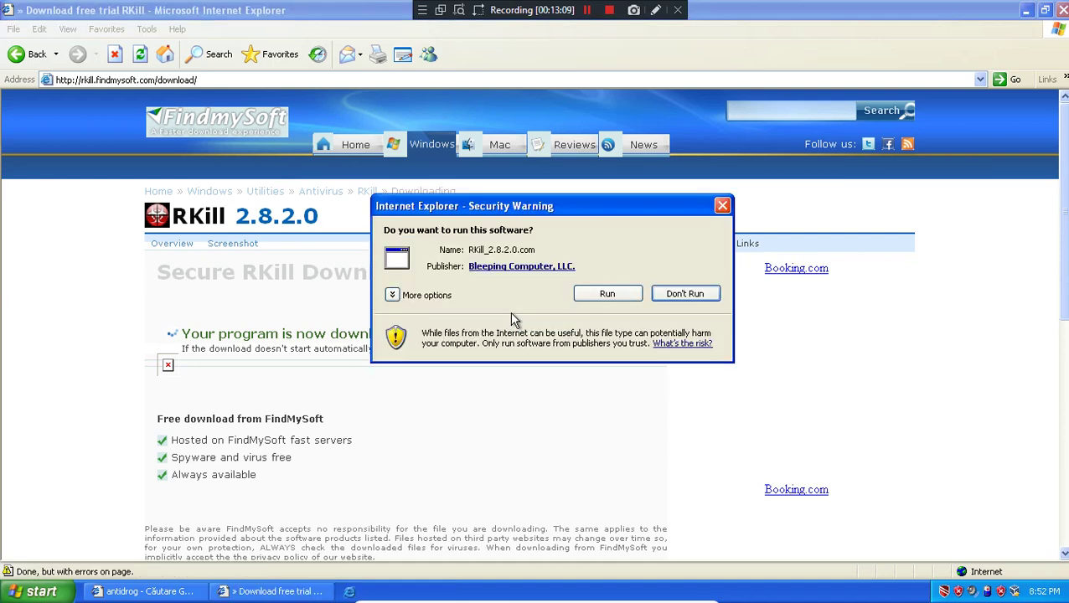
left_click(578, 296)
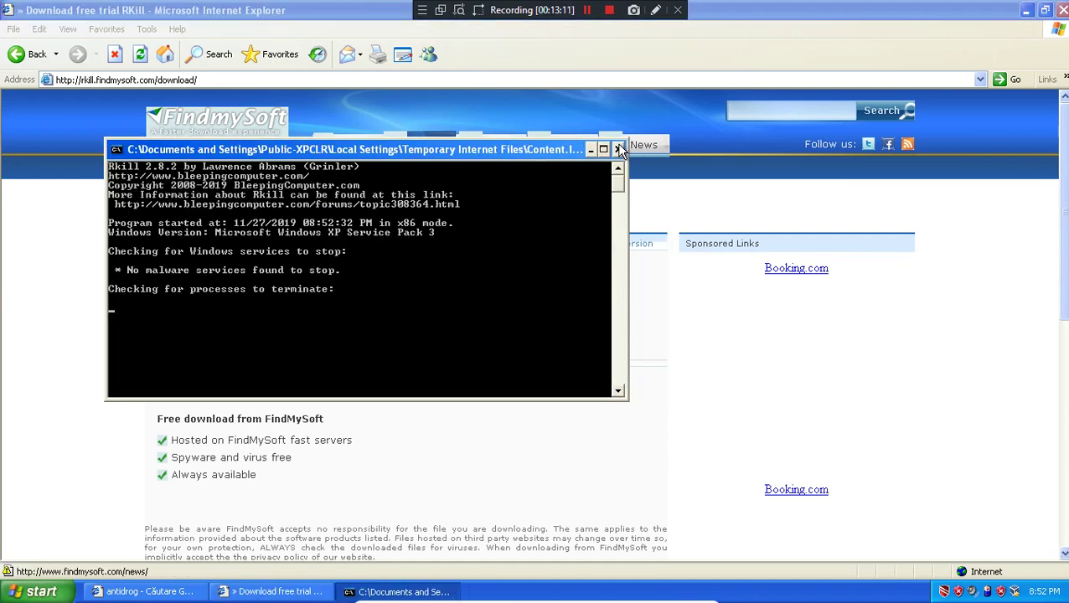
left_click(620, 149)
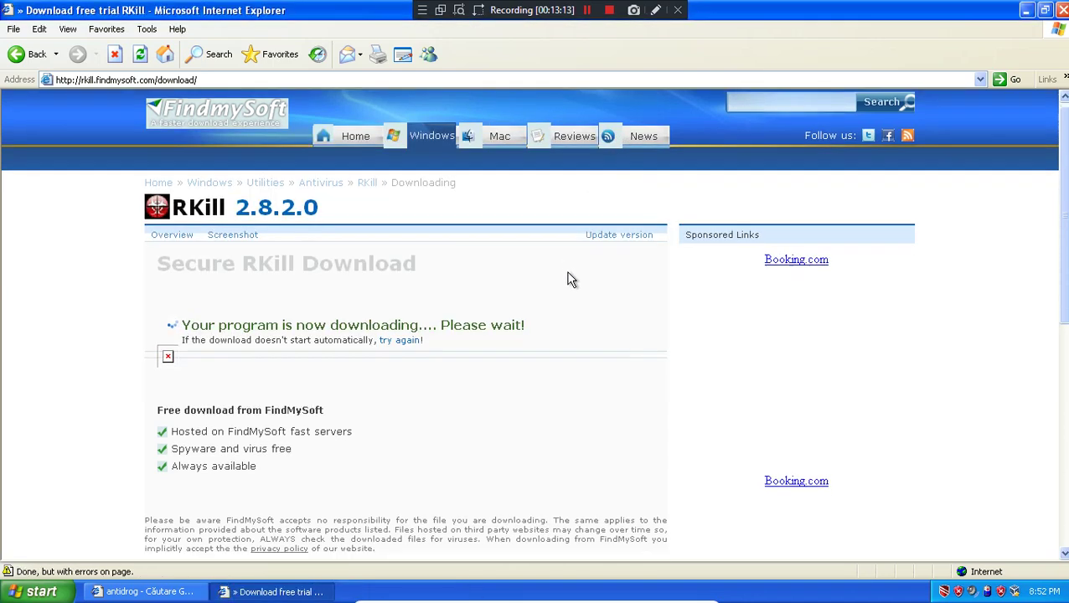
scroll(568, 286, "down", 6)
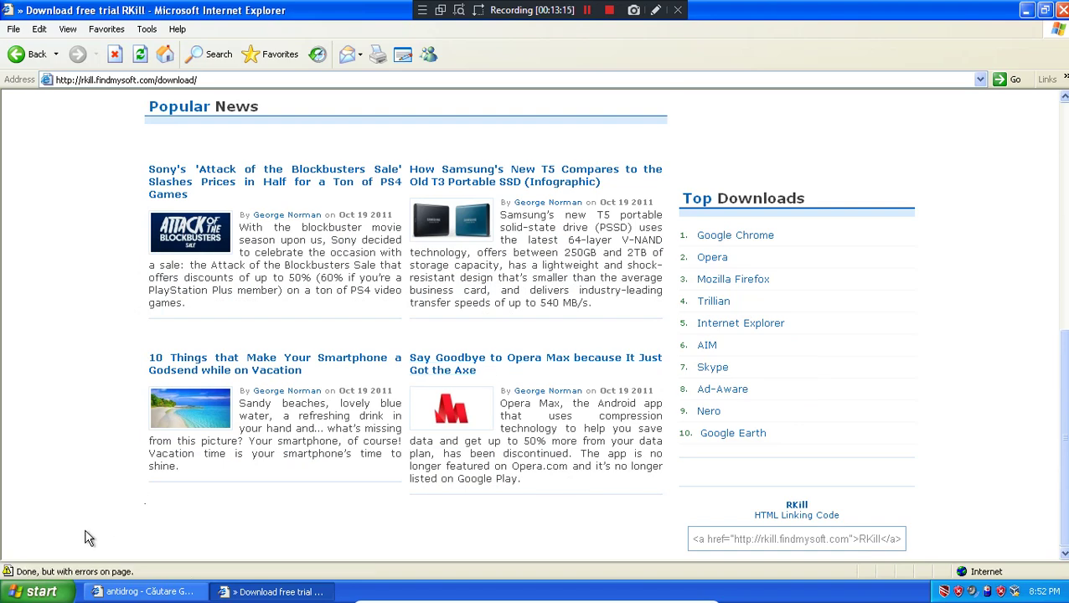
scroll(86, 537, "up", 8)
- Close both browser windows and drag the RKill files into the Recycle Bin
key("alt+F4")
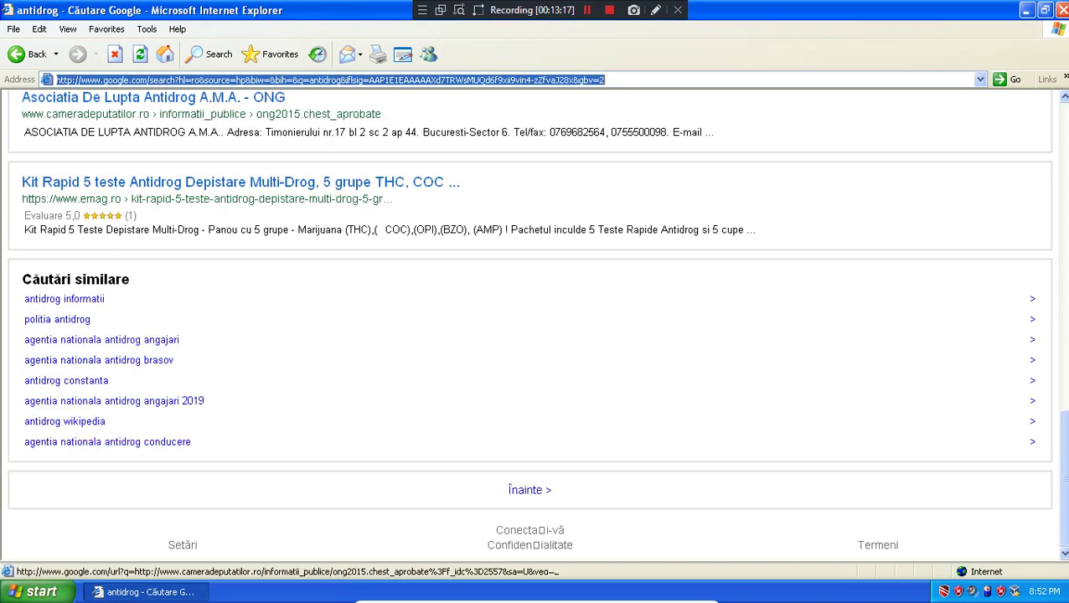
key("alt+F4")
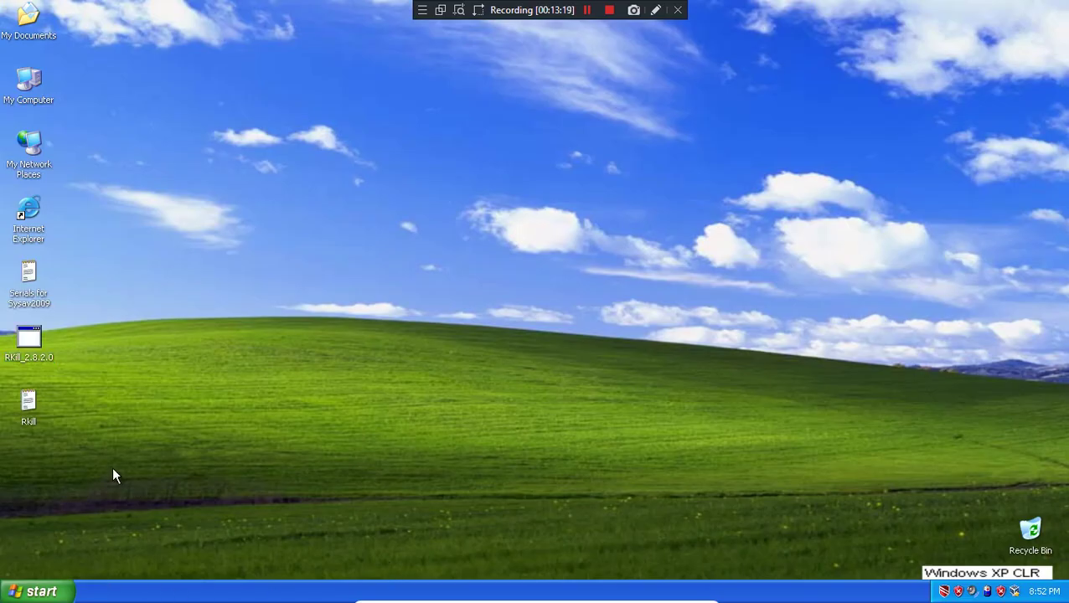
left_click_drag(99, 309, 1033, 541)
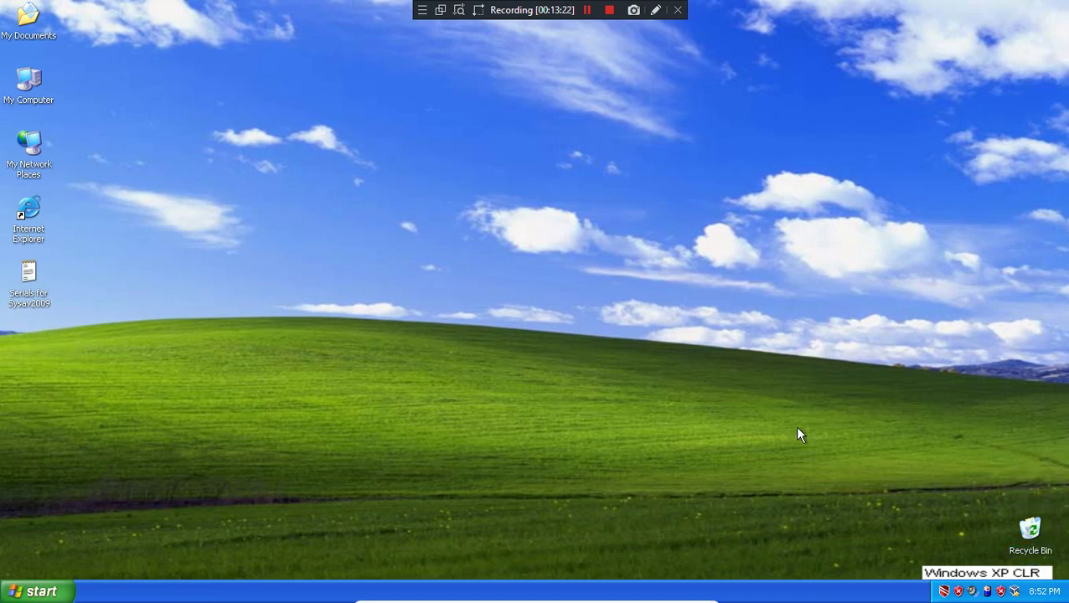
- Open SysAntivirus 2009 from the tray, then open the Serials for Sysav2009 text file behind it
double_click(945, 592)
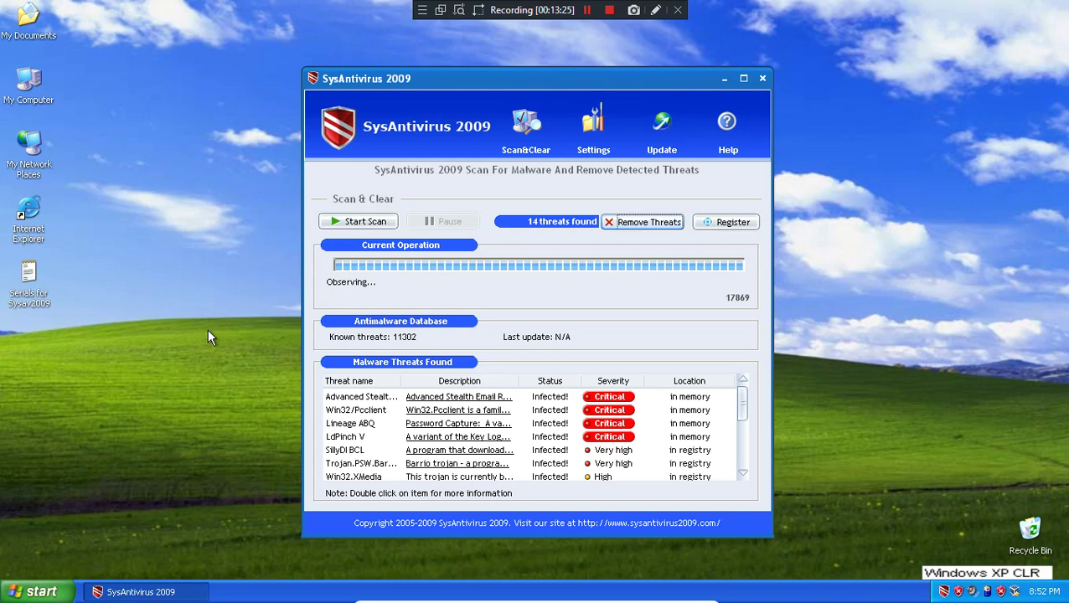
left_click(593, 126)
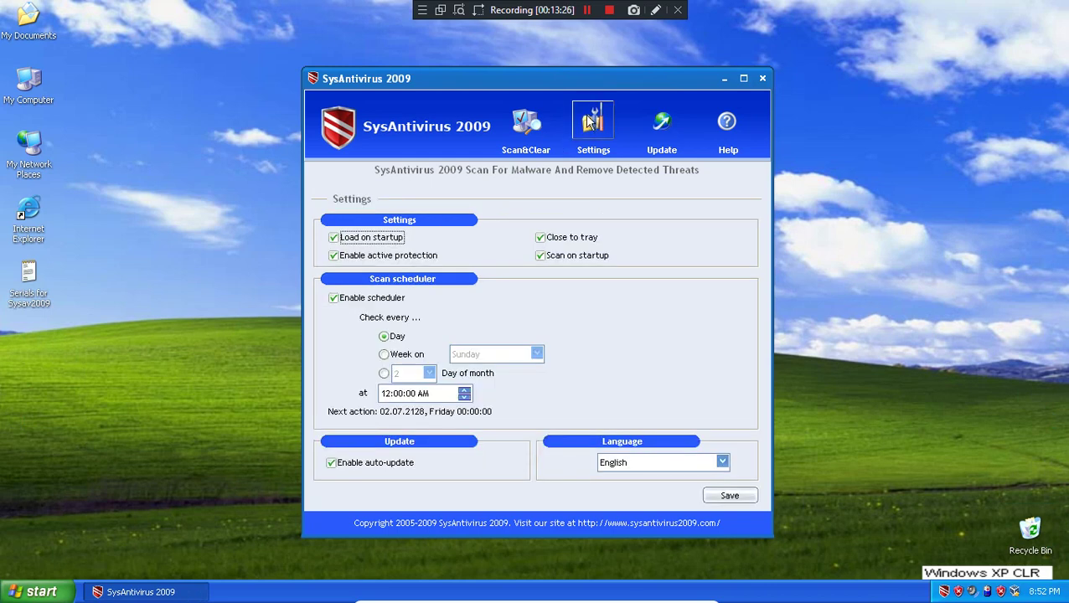
left_click(509, 130)
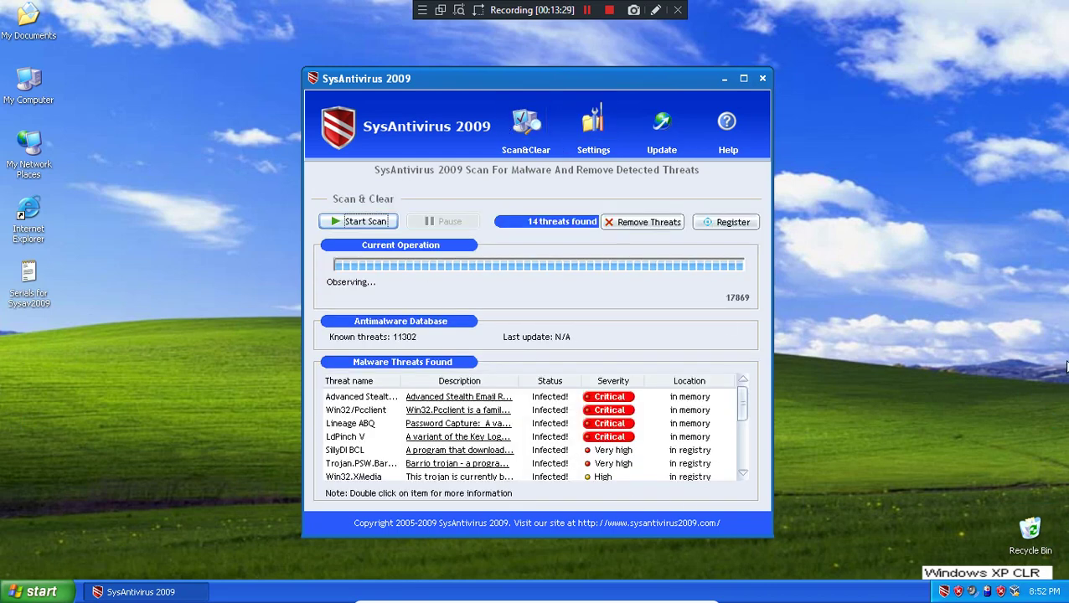
double_click(38, 295)
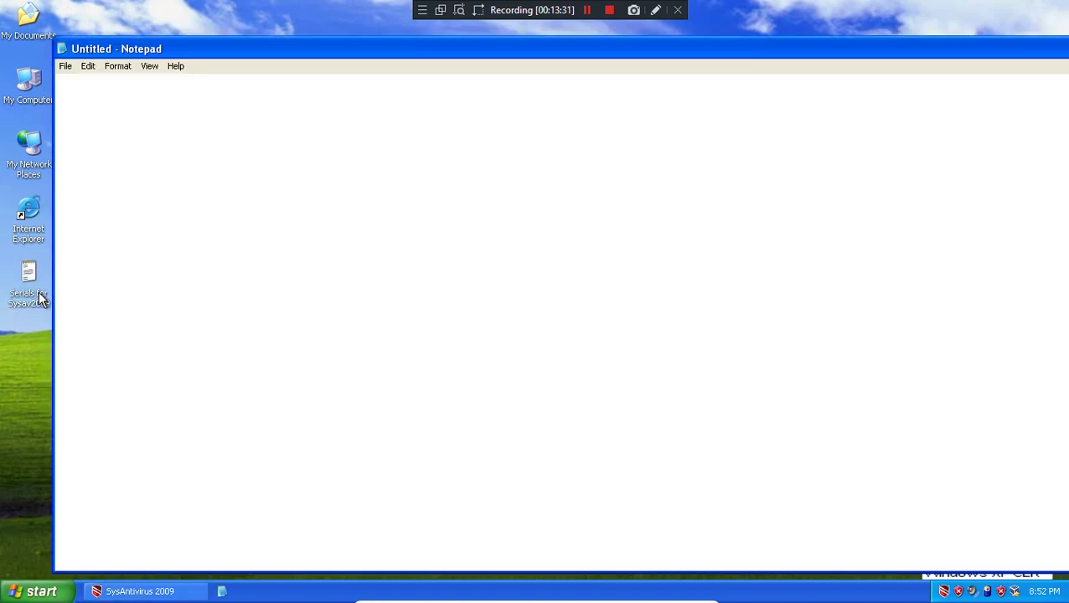
left_click(134, 591)
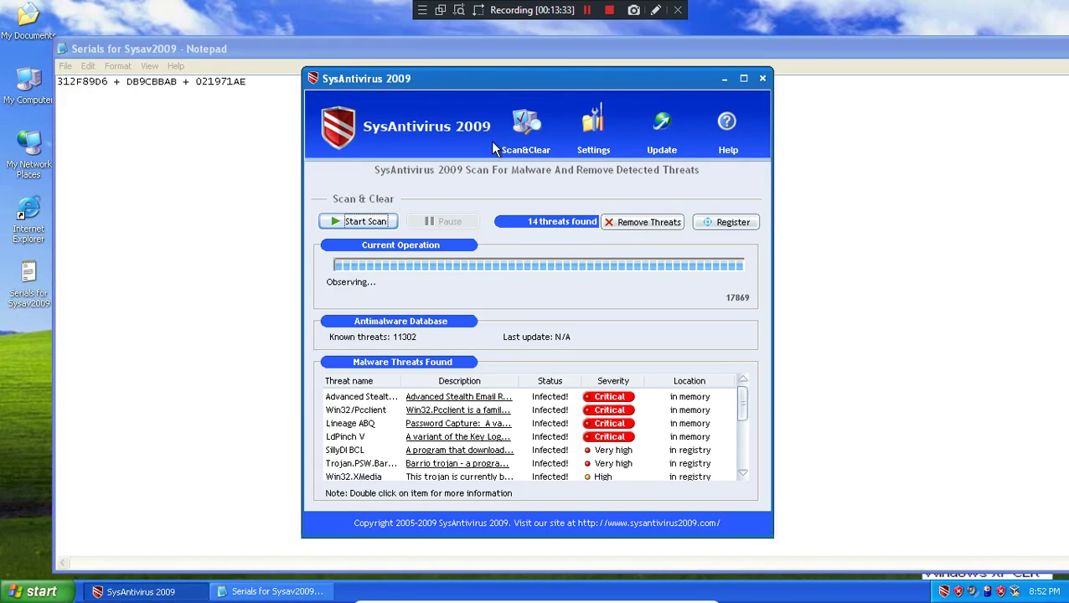
- Copy the middle serial from the serials file into the activation field and activate SysAntivirus 2009
left_click(725, 222)
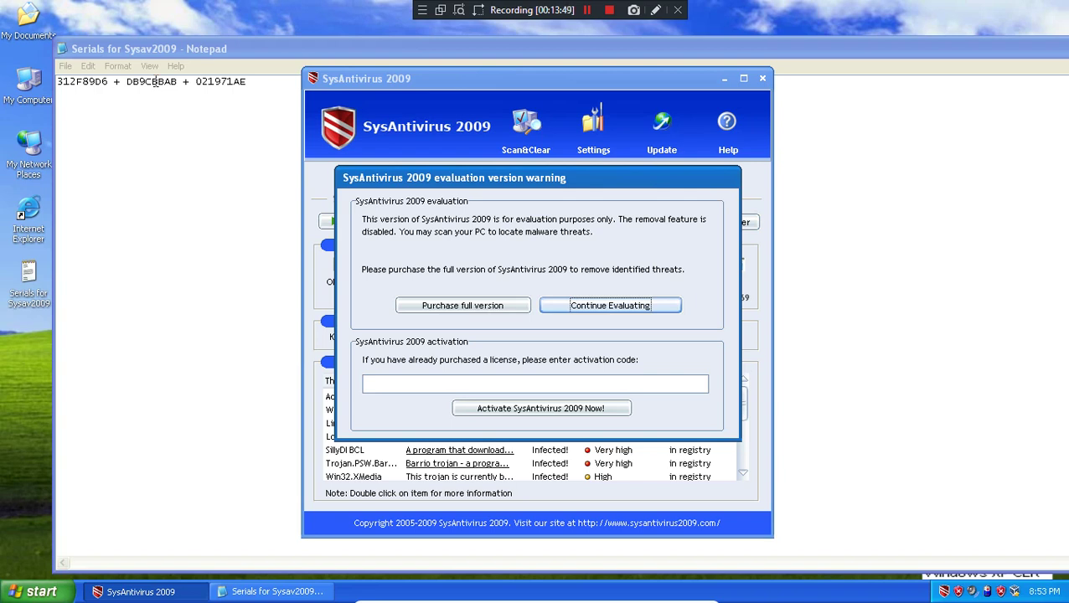
left_click(154, 81)
double_click(154, 81)
right_click(154, 82)
left_click(180, 124)
left_click(273, 592)
right_click(450, 391)
left_click(500, 445)
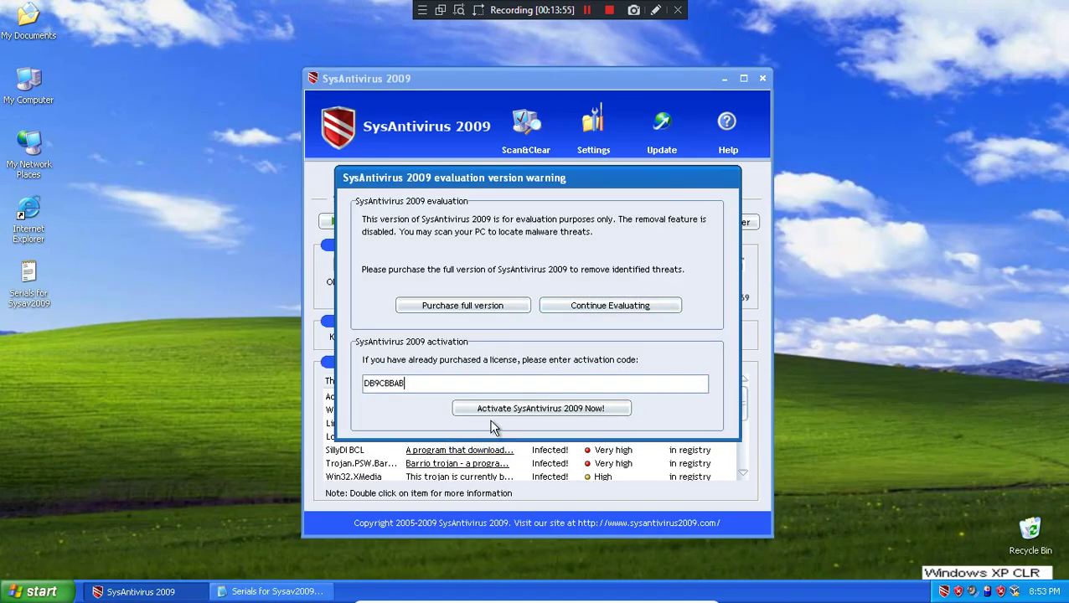
left_click(494, 409)
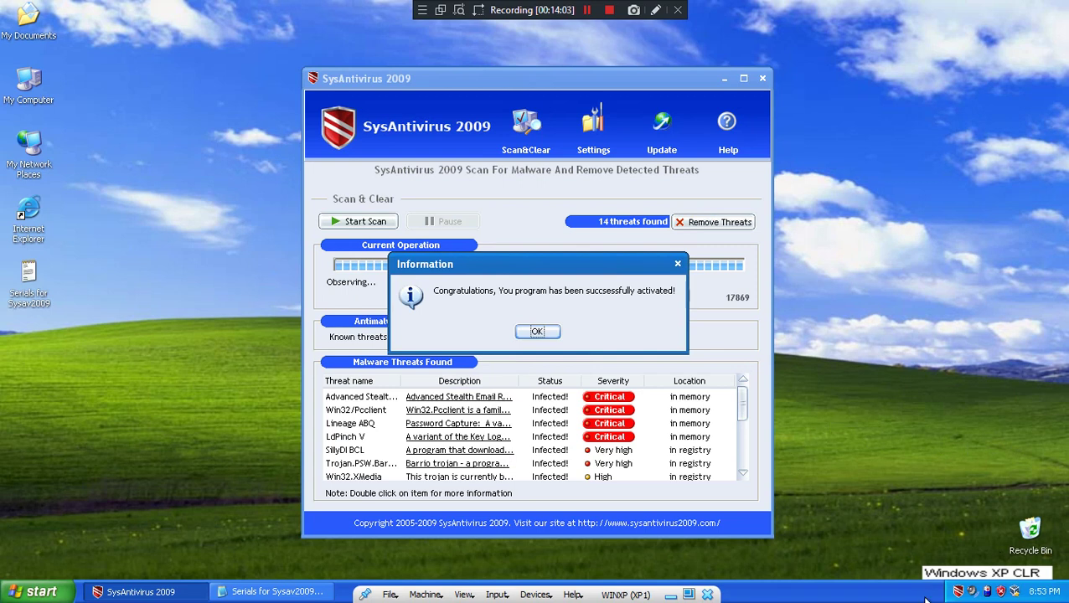
left_click(537, 333)
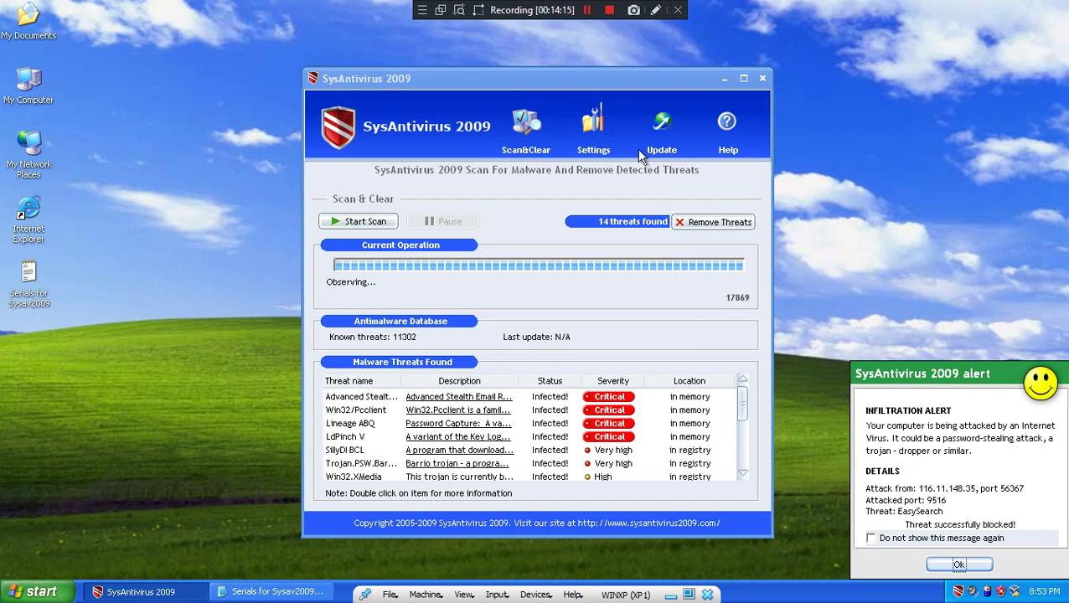
- Drag the SysAntivirus 2009 window further left on the desktop
left_click_drag(611, 79, 494, 76)
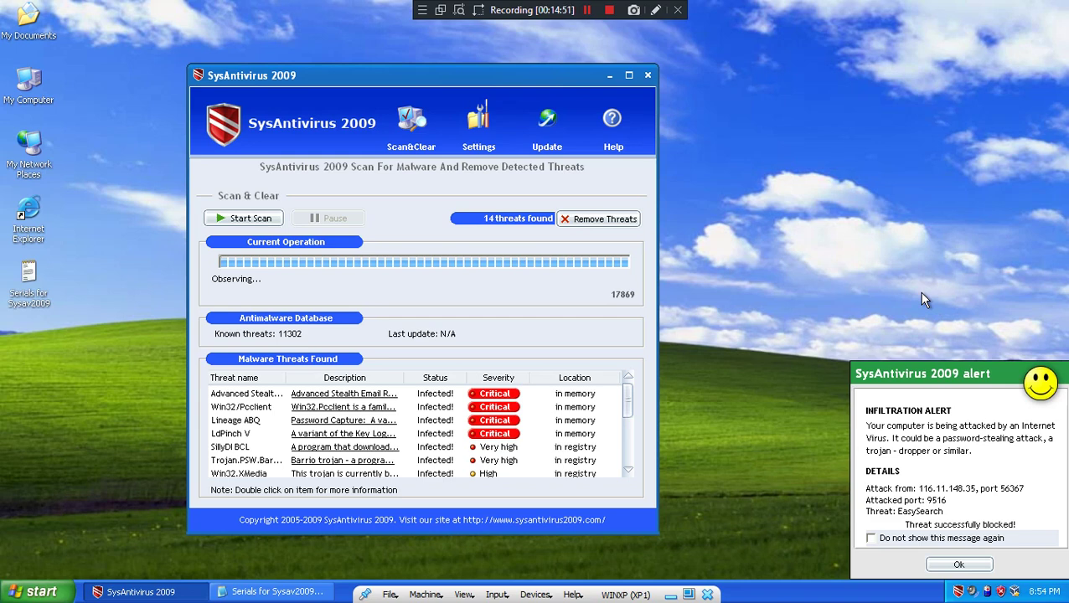
- Remove all 14 detected threats and rescan, closing the infiltration alerts
left_click(960, 565)
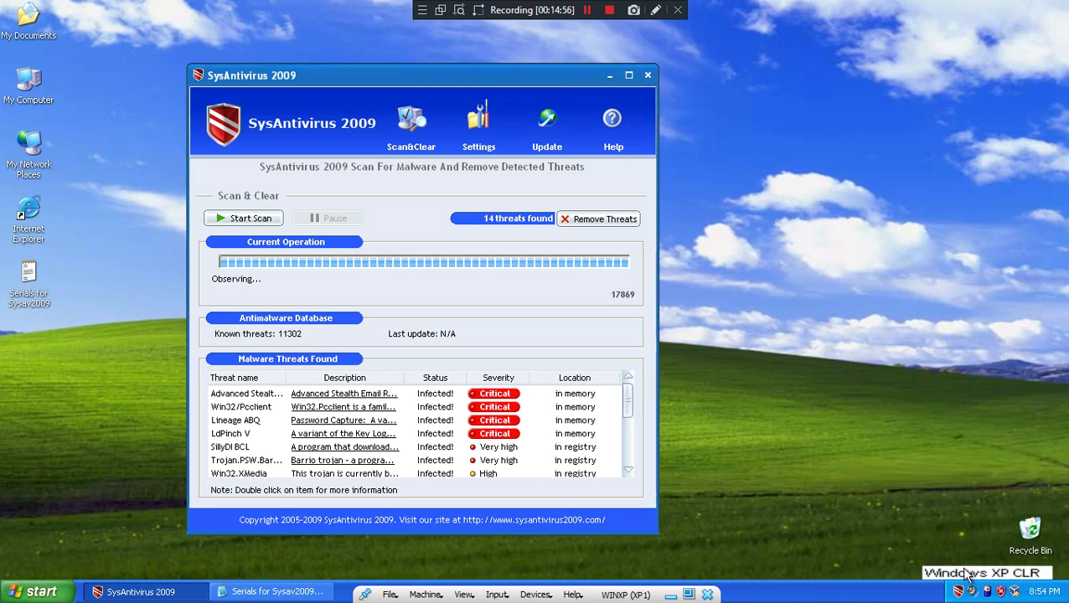
left_click(572, 218)
left_click(392, 330)
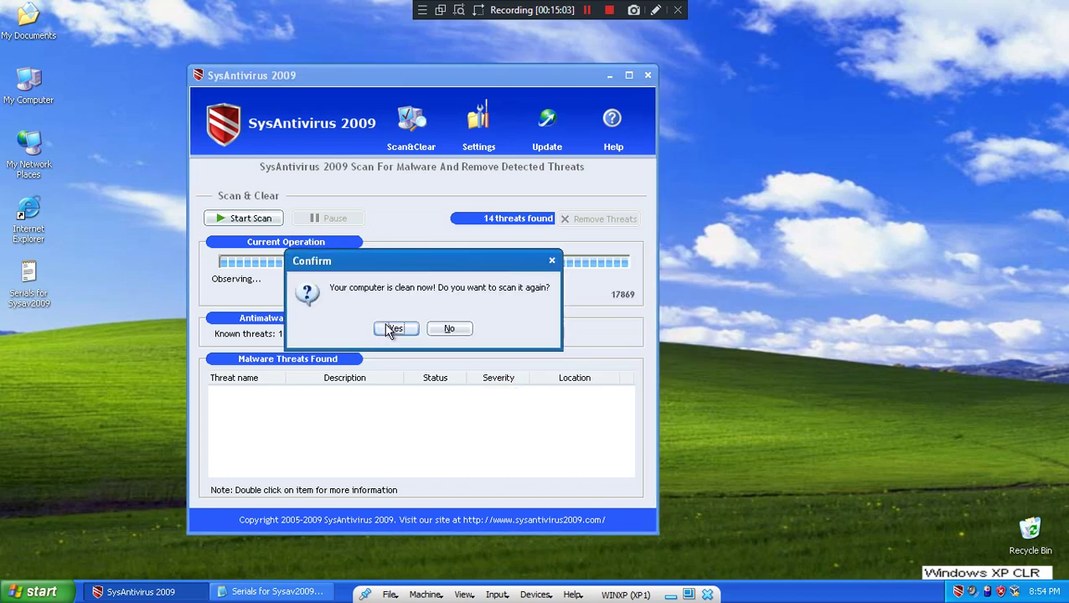
left_click(391, 330)
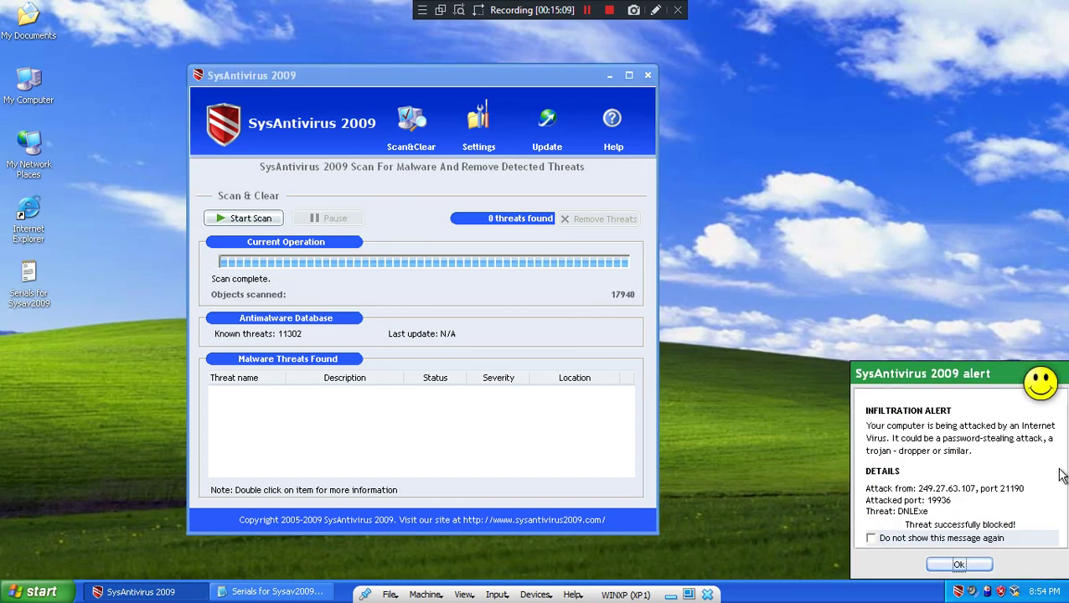
left_click(958, 566)
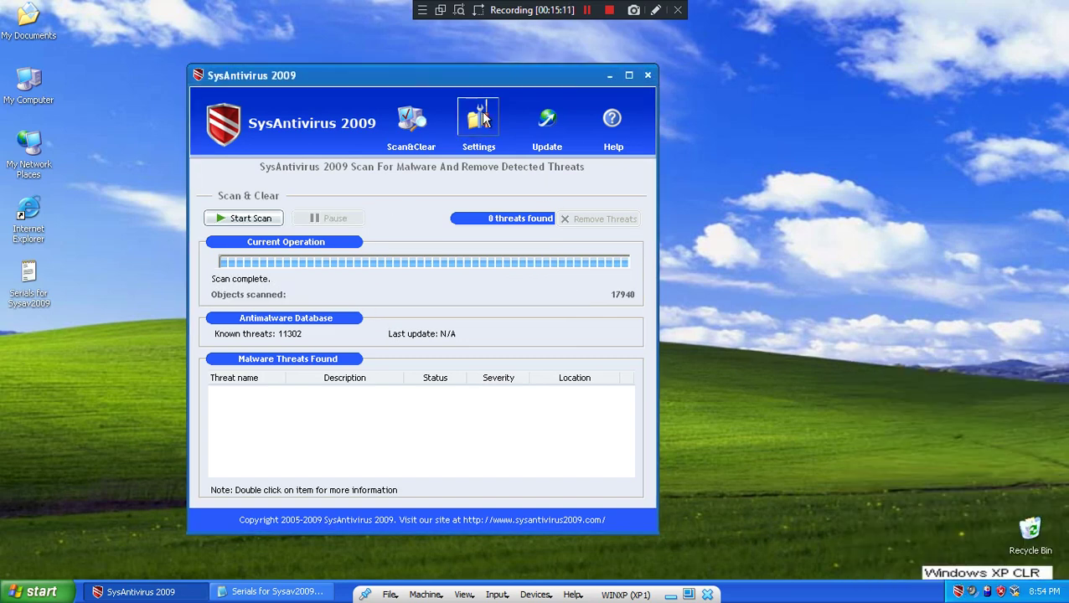
- View the Update page under Settings showing the copy registered until 11/27/2020
left_click(484, 120)
left_click(549, 124)
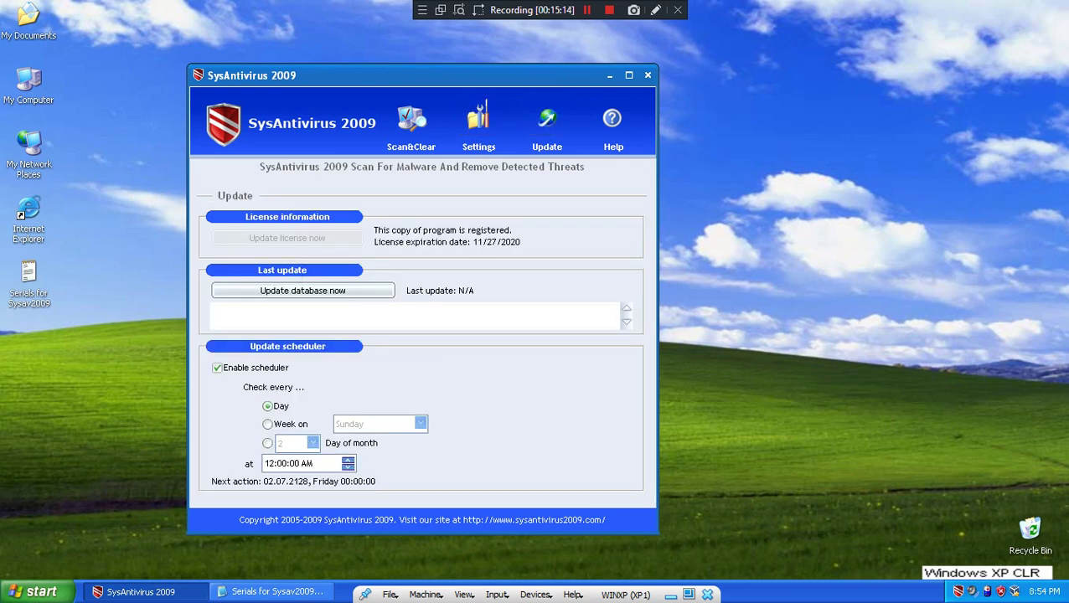
mouse_move(1056, 591)
left_click(34, 592)
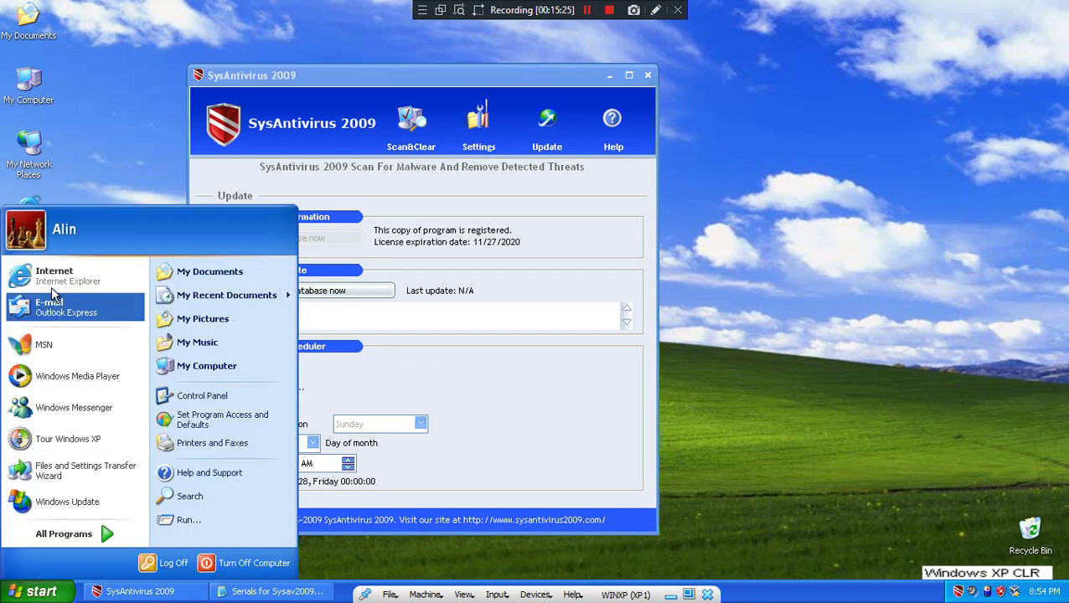
left_click(55, 302)
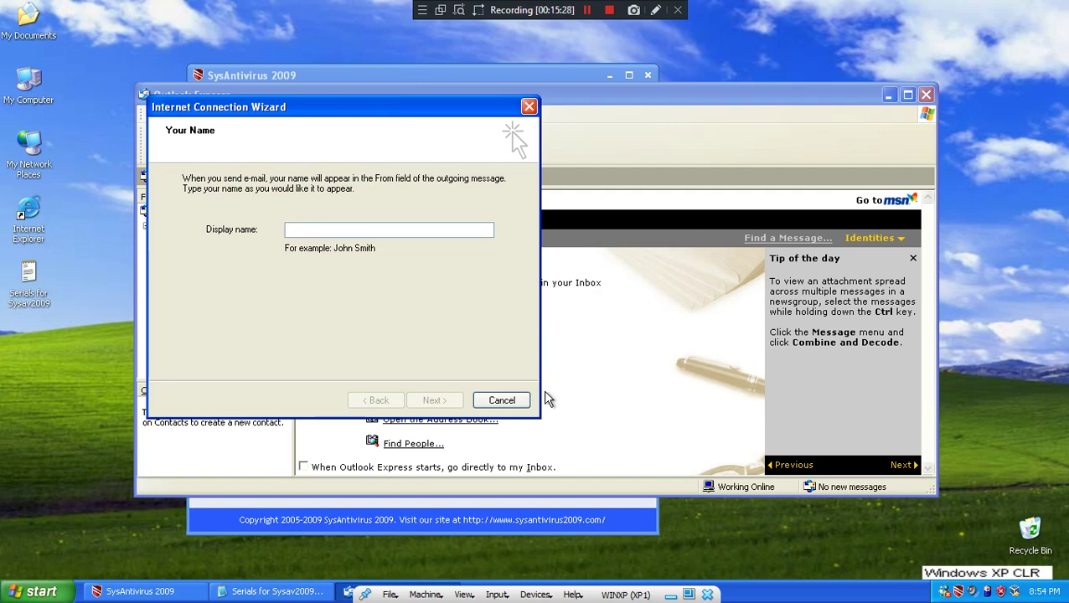
left_click(502, 401)
left_click(504, 343)
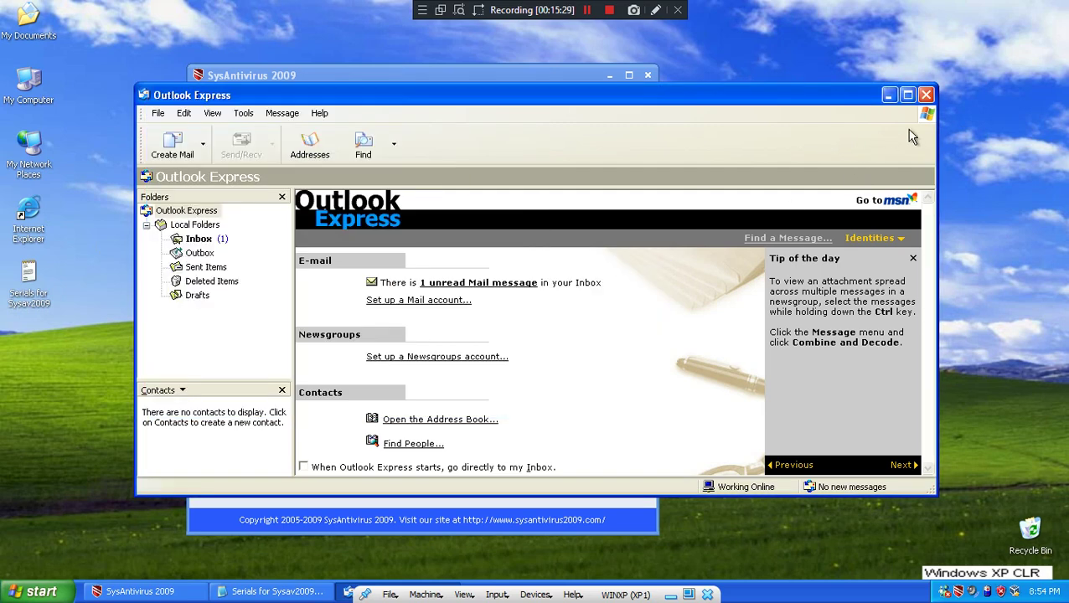
left_click(927, 95)
left_click(33, 592)
left_click(132, 273)
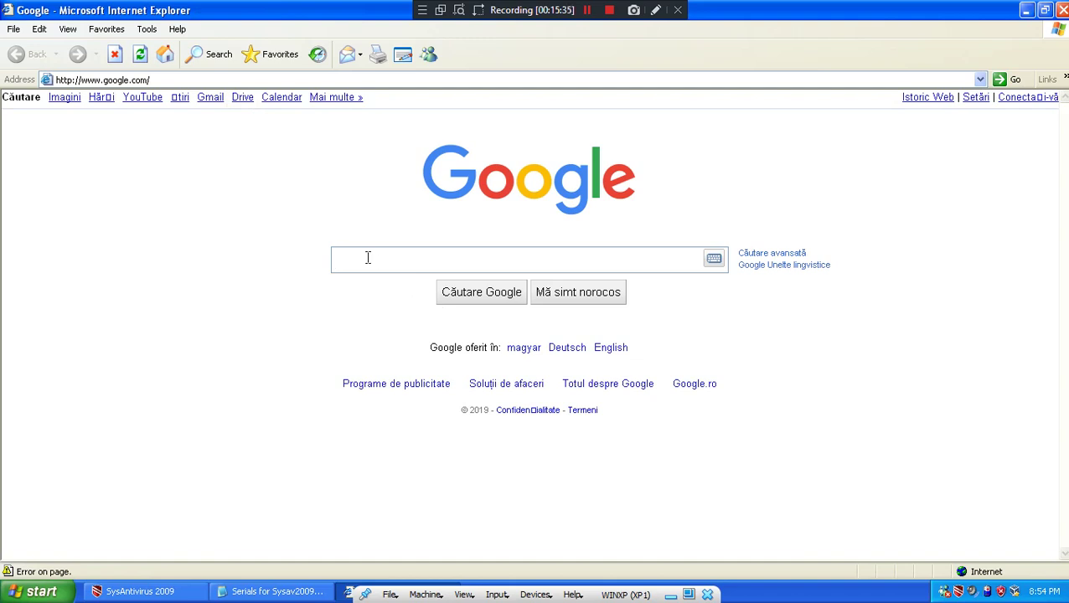
type("demisia")
key("Return")
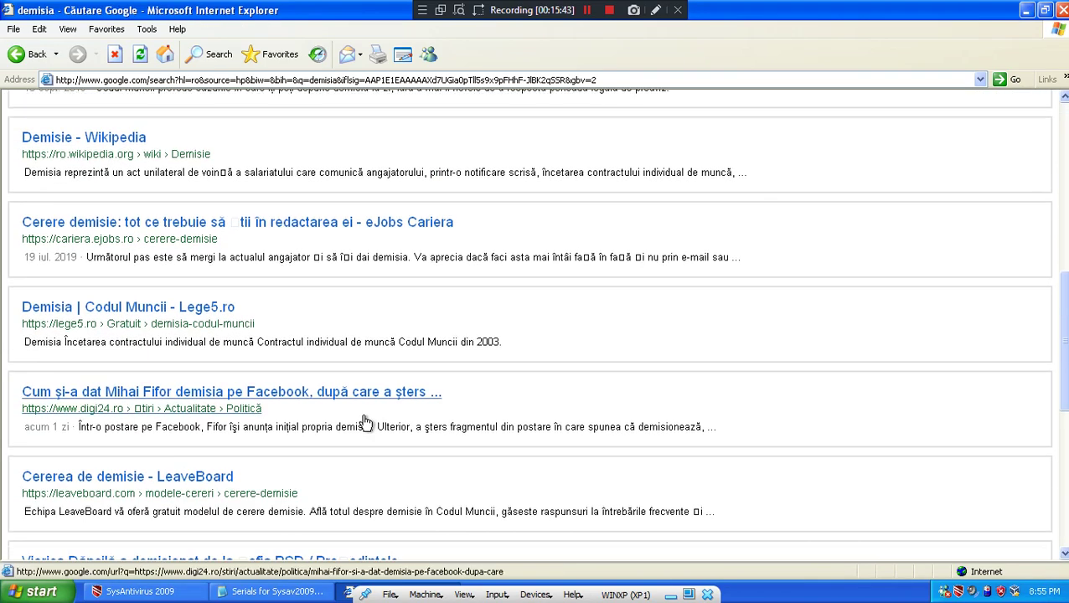
scroll(366, 422, "down", 1)
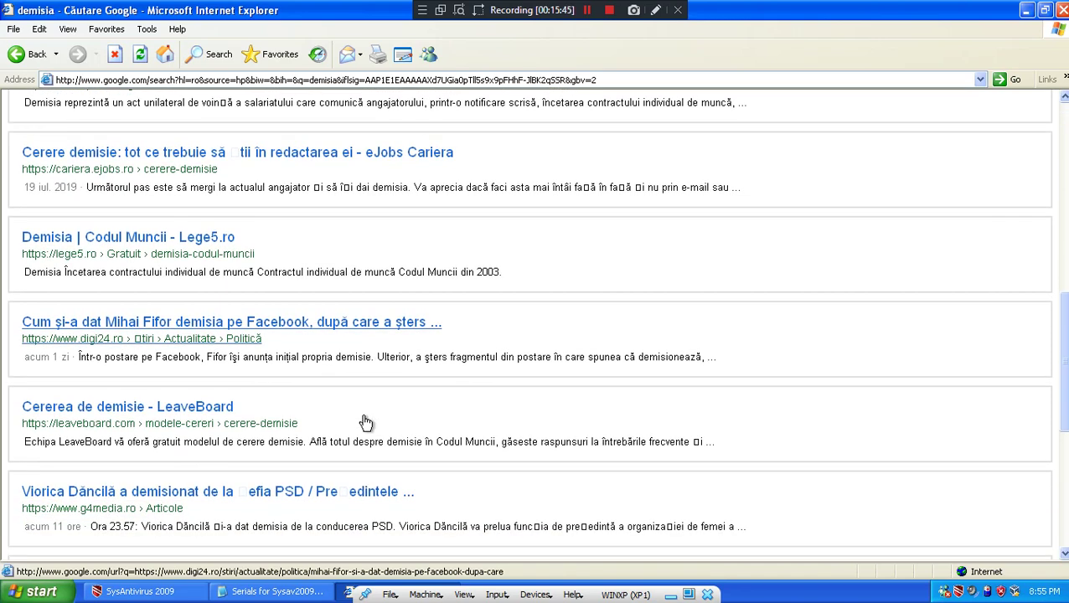
scroll(366, 421, "down", 4)
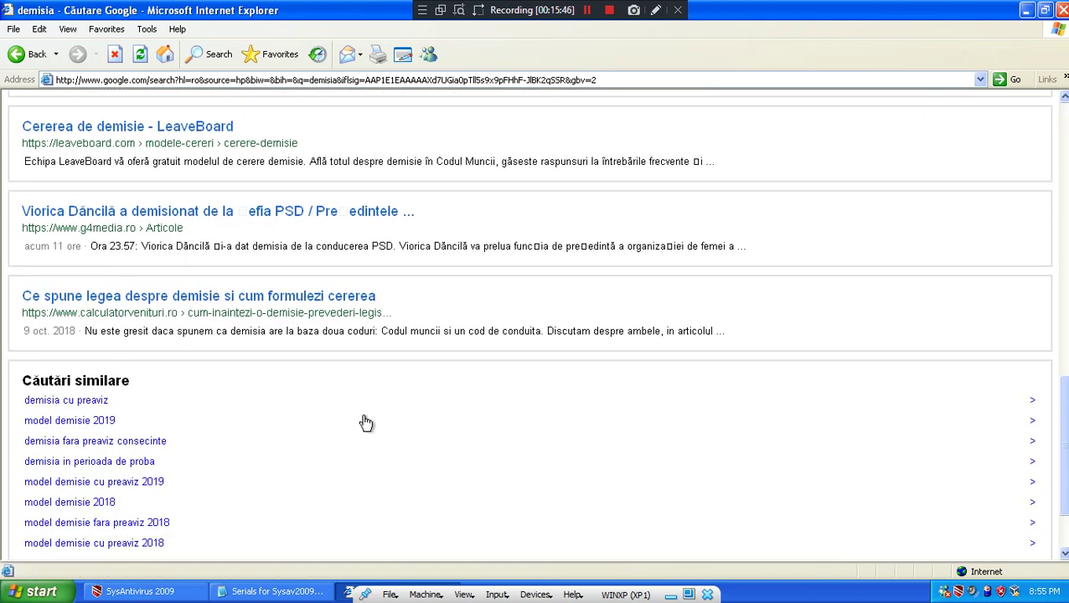
key("alt+F4")
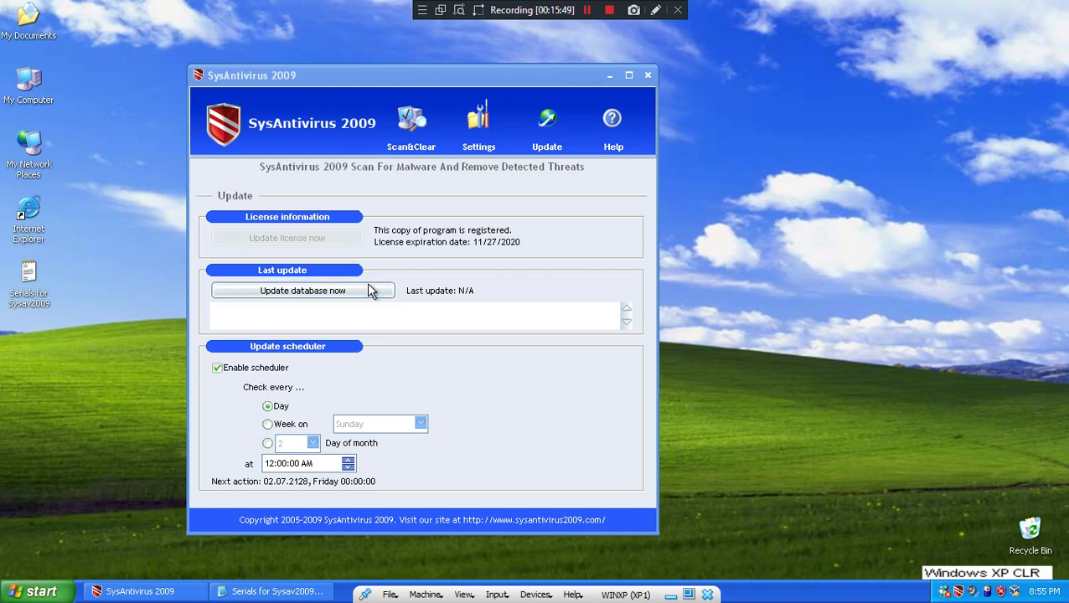
- Try updating the antivirus database and dismiss the resulting update error
left_click(371, 290)
left_click(422, 330)
key("super")
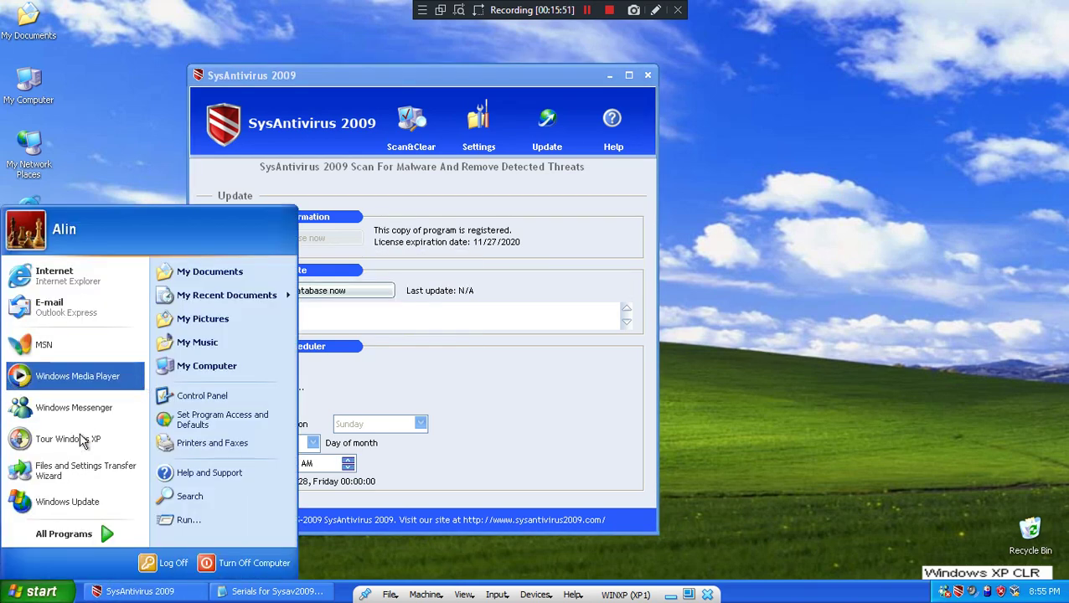
mouse_move(77, 530)
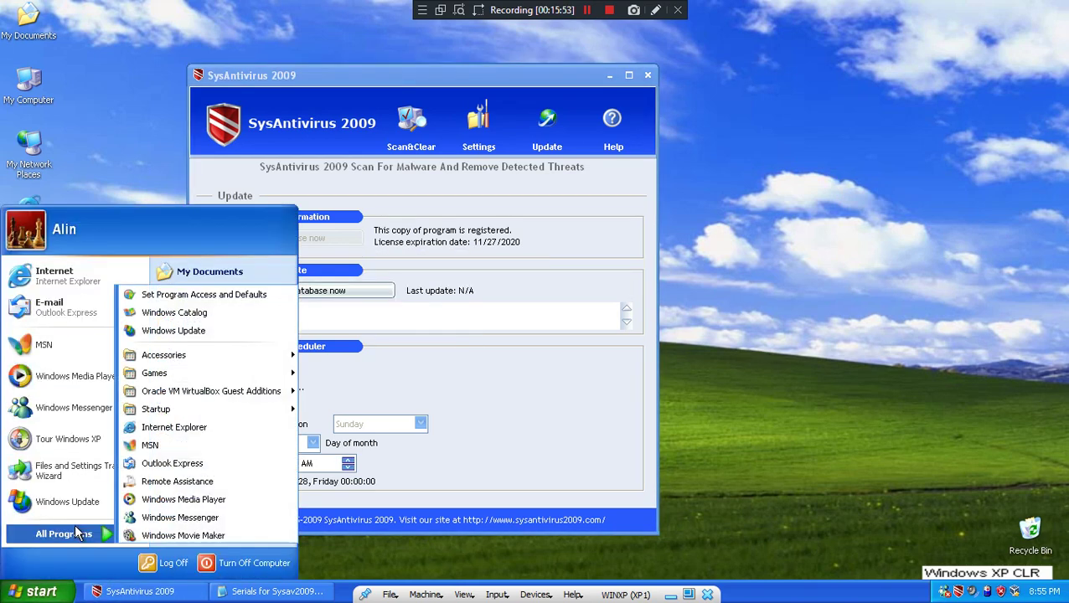
left_click(483, 322)
- Check Settings, return to Scan&Clear, then choose Exit from the SysAntivirus tray icon
left_click(474, 134)
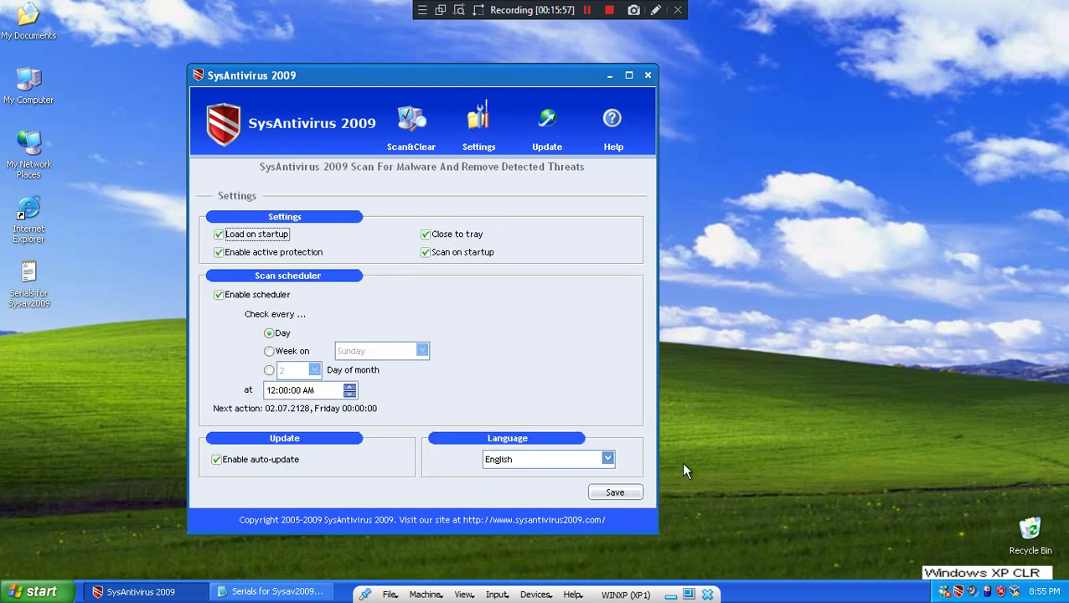
left_click(411, 124)
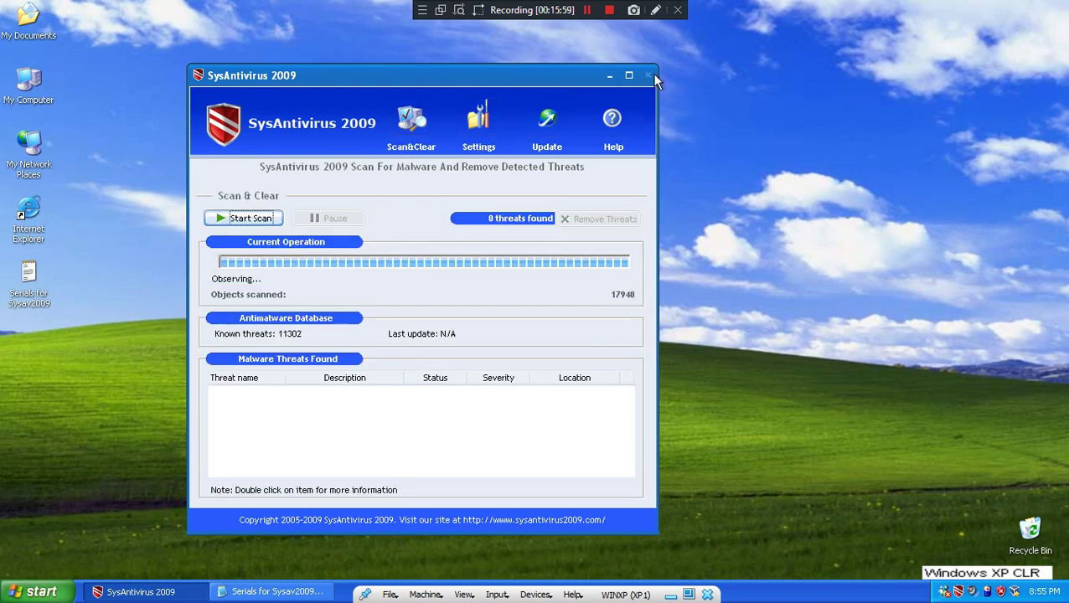
right_click(958, 591)
left_click(935, 584)
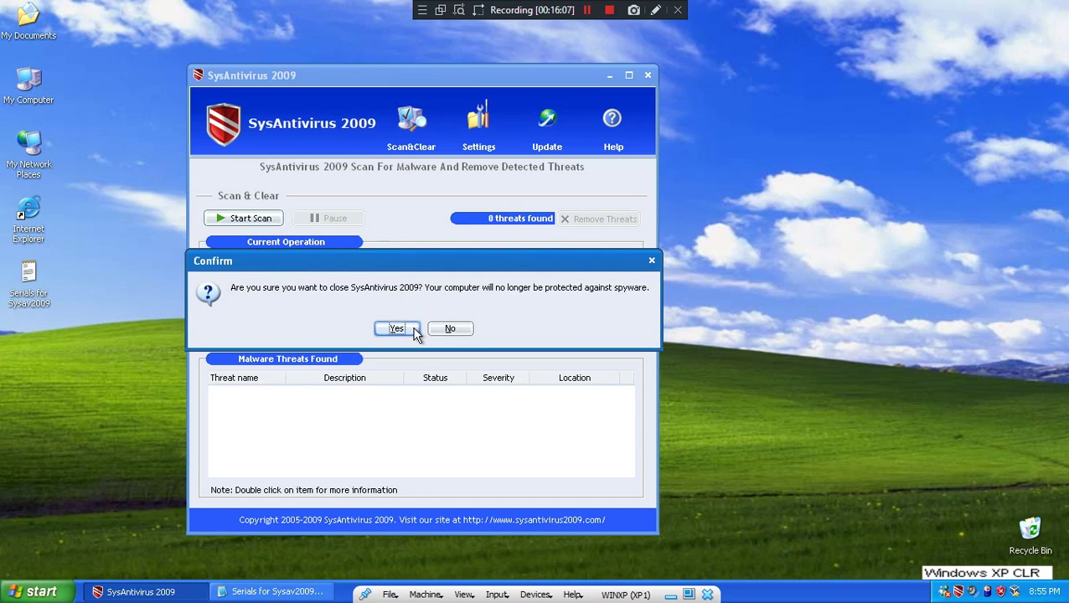
- Confirm Yes to close SysAntivirus 2009
left_click(414, 330)
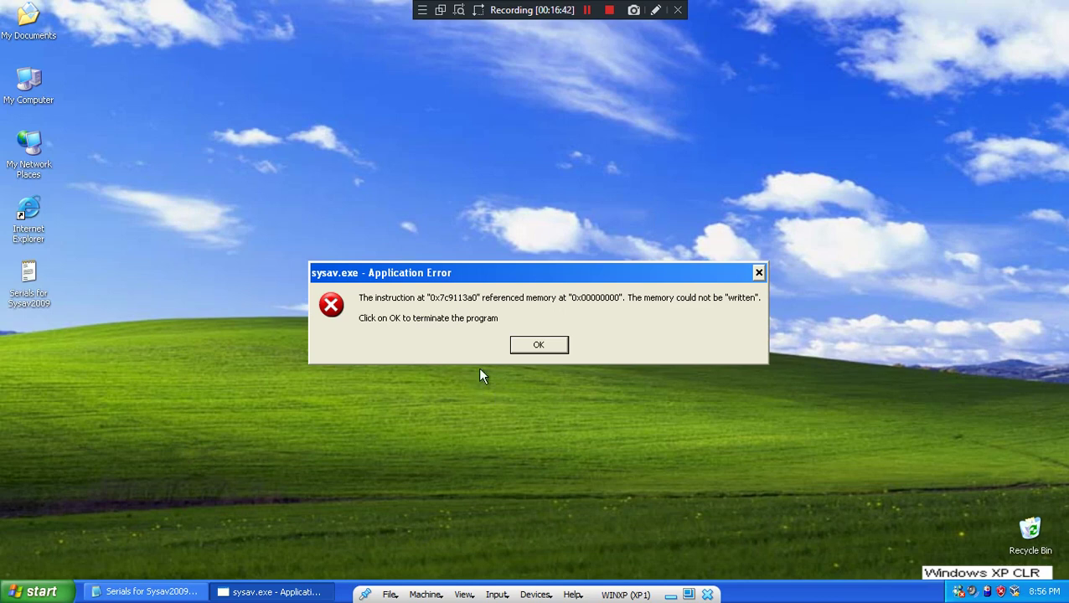
- Dismiss the sysav.exe application error, then check running processes in Task Manager and close it
left_click(517, 343)
right_click(844, 590)
left_click(896, 553)
scroll(115, 131, "down", 2)
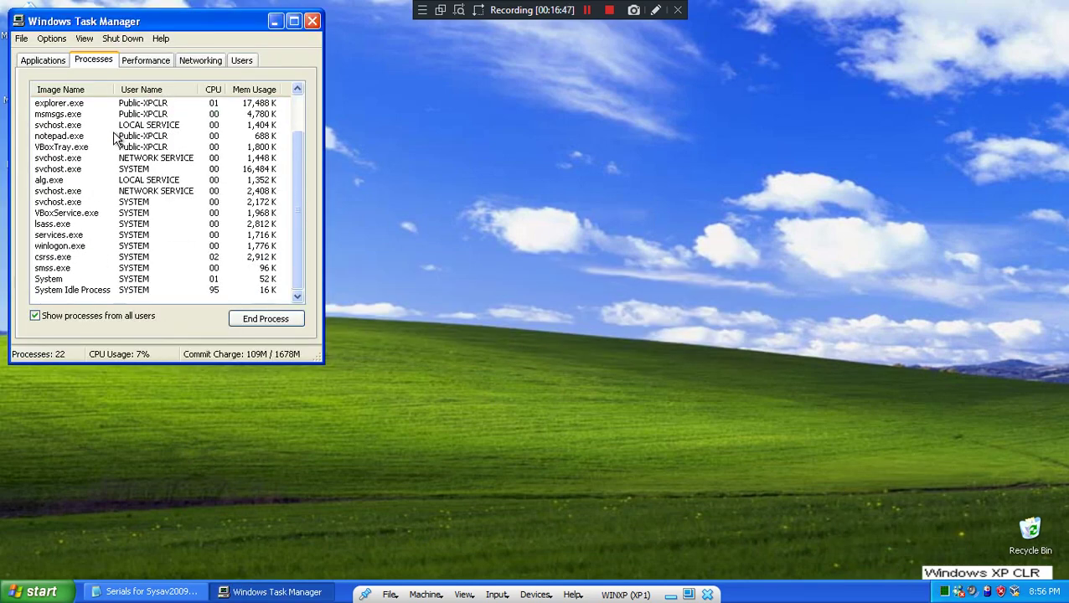
left_click(313, 21)
- Close the Serials for Sysav2009 Notepad window from its taskbar menu
left_click(147, 592)
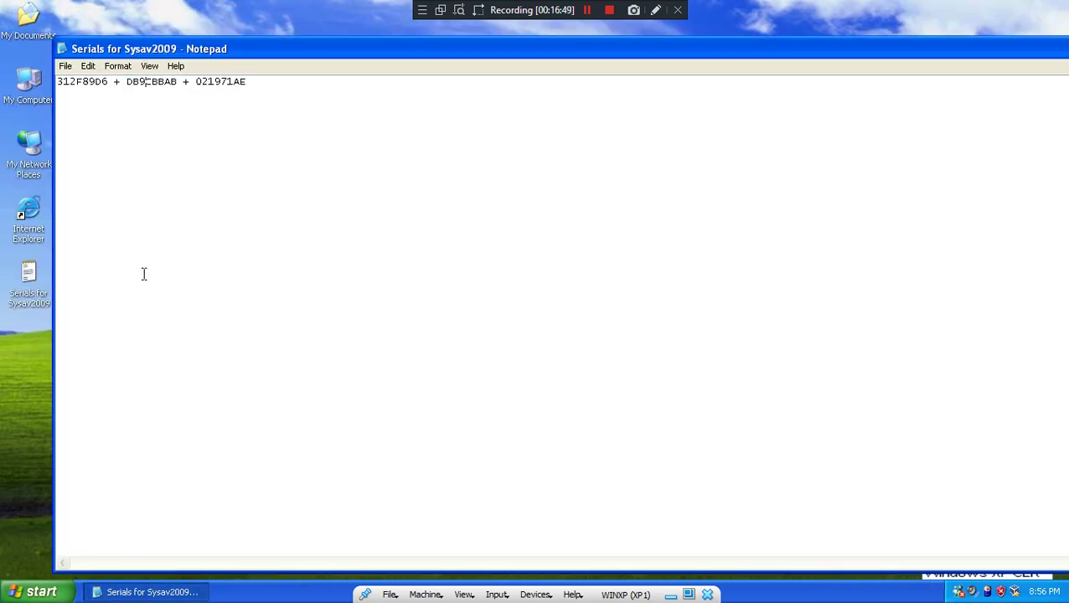
double_click(256, 84)
left_click(244, 103)
left_click(186, 590)
right_click(186, 591)
left_click(196, 575)
- Open Internet Explorer, type 'dars' in Google, erase it, and close the browser
left_click(38, 592)
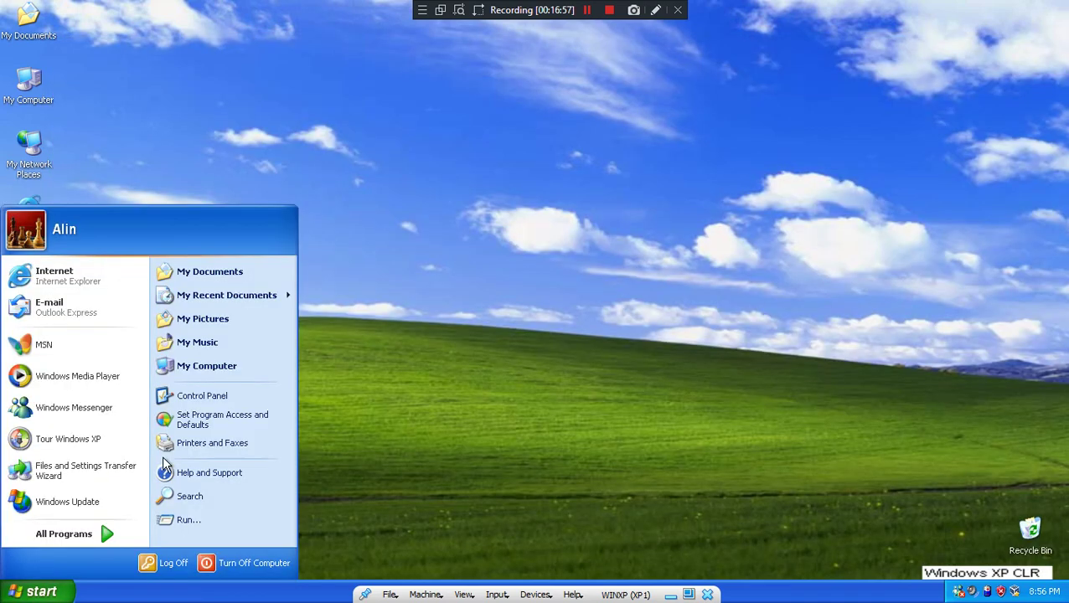
left_click(55, 276)
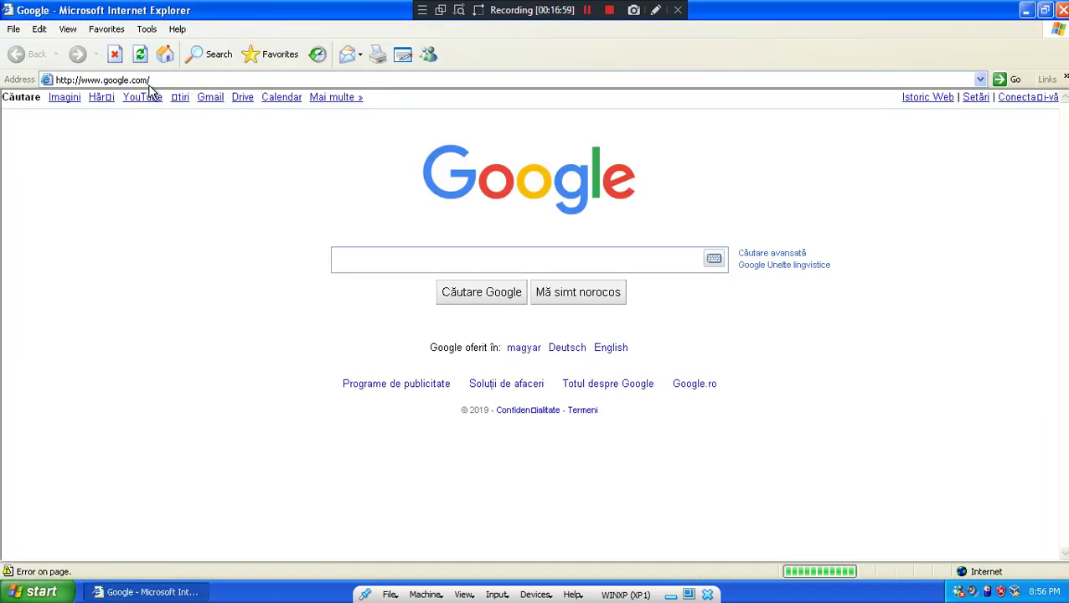
left_click(358, 256)
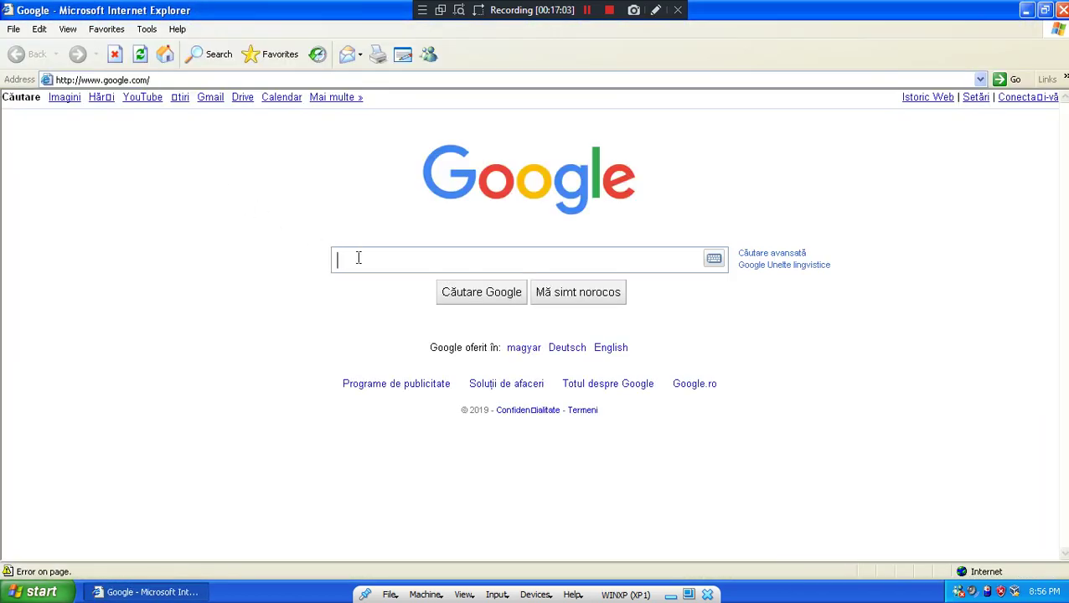
type("dars")
key("BackSpace")
key("BackSpace")
key("BackSpace")
key("alt+F4")
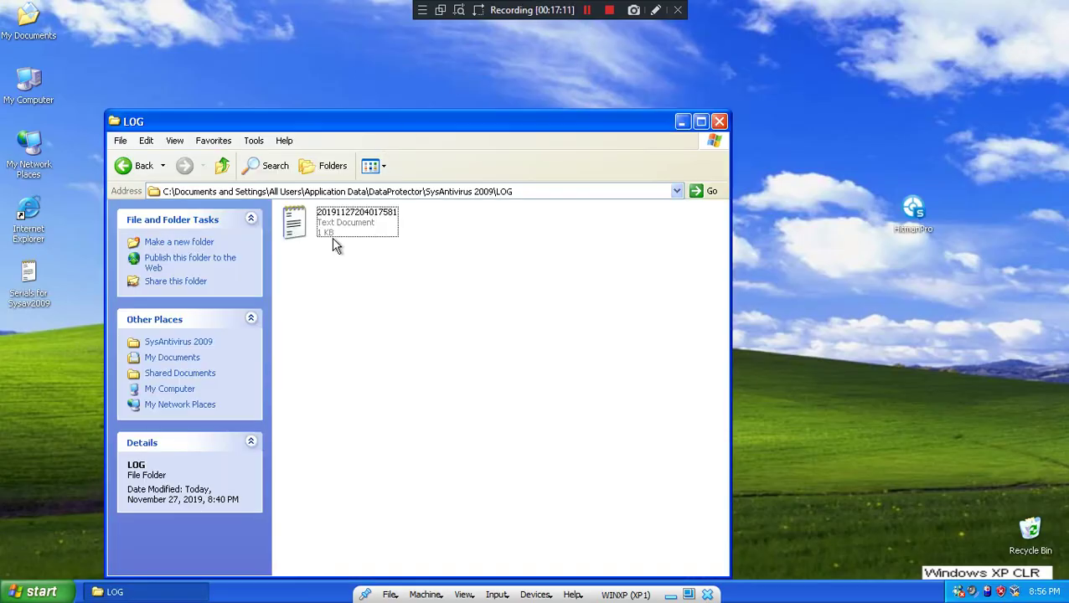
- Read the SysAntivirus 2009 scan log in Notepad, then close it
double_click(334, 242)
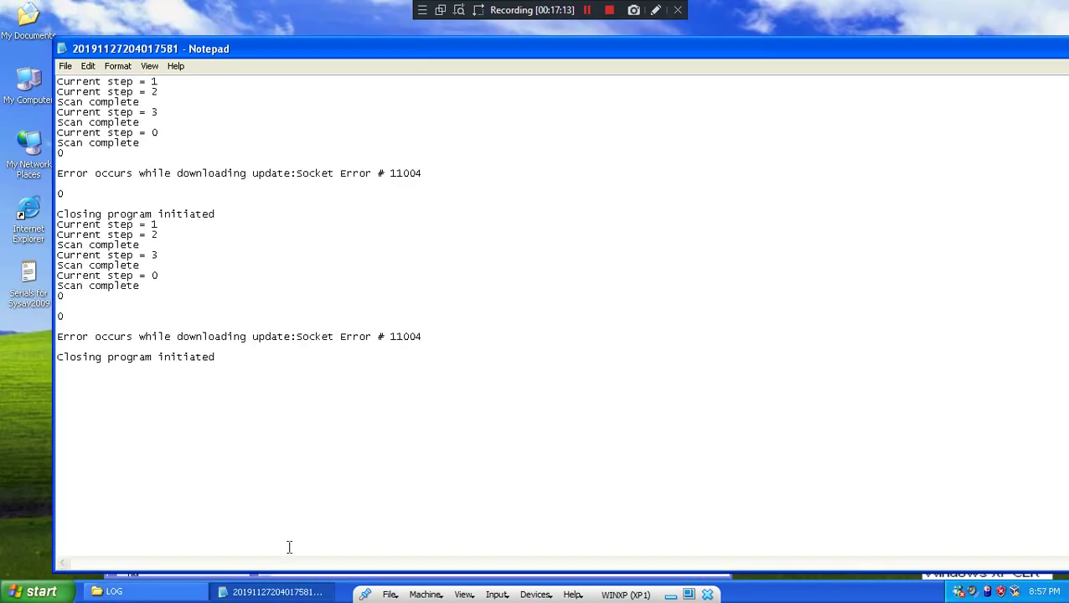
right_click(268, 599)
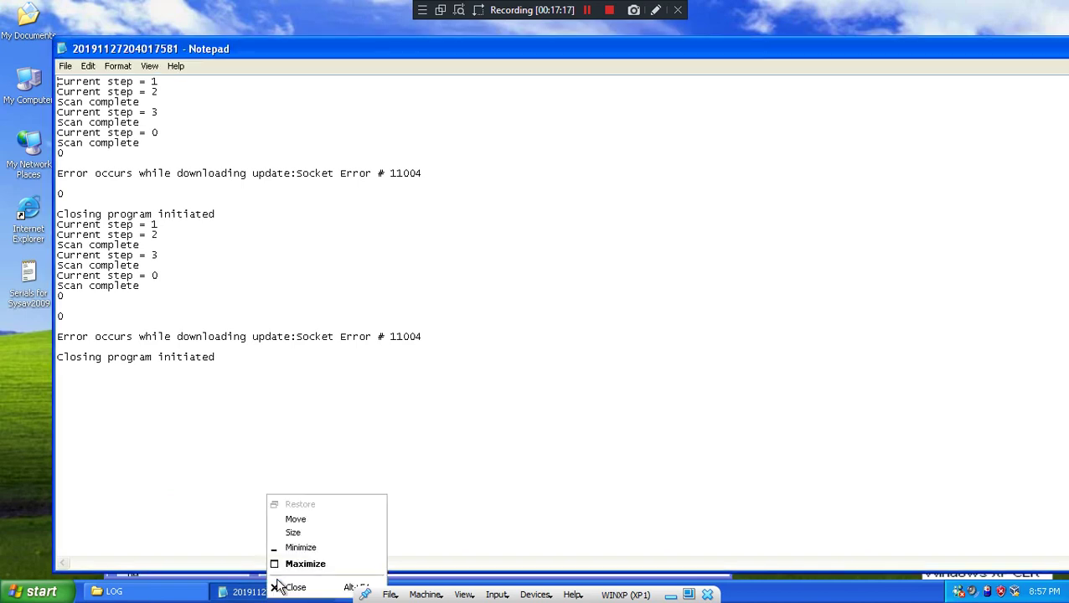
left_click(279, 582)
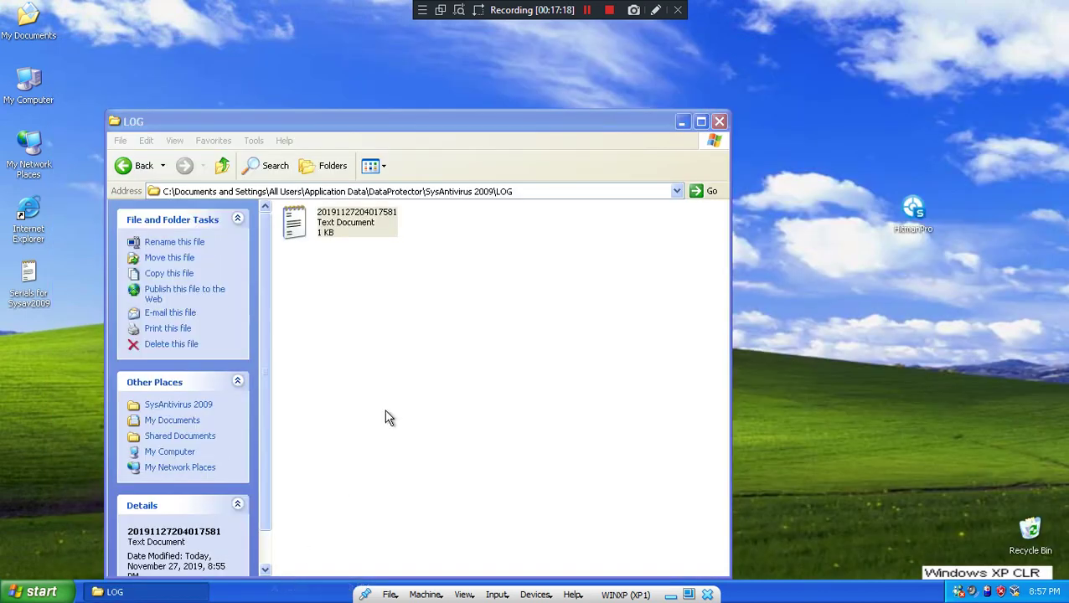
- Check that the BASE and SAVED folders are empty, then return to LOG
left_click(222, 165)
double_click(293, 222)
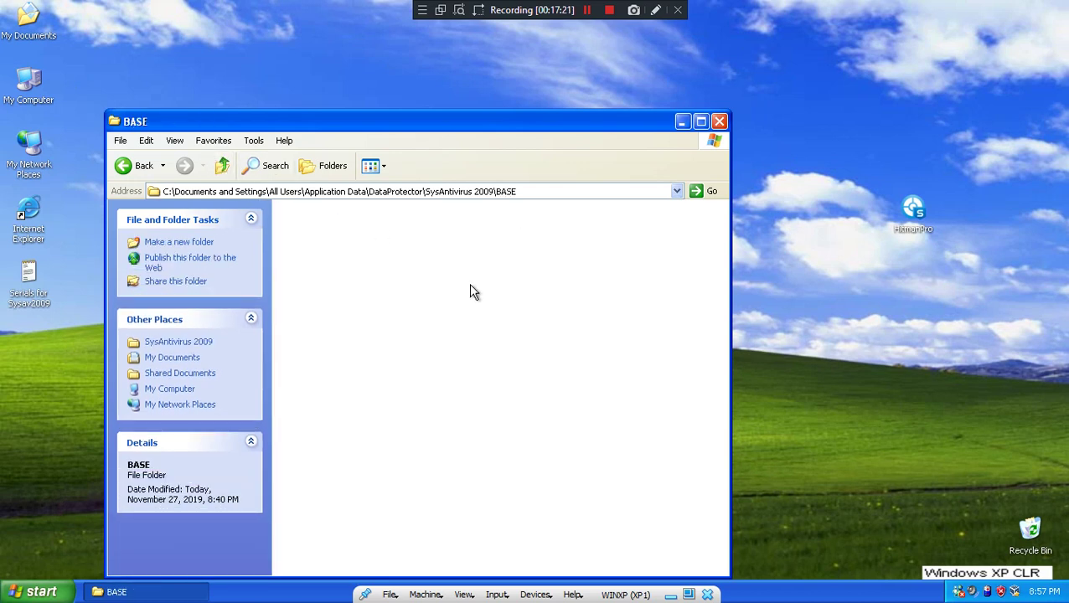
left_click(222, 165)
double_click(480, 260)
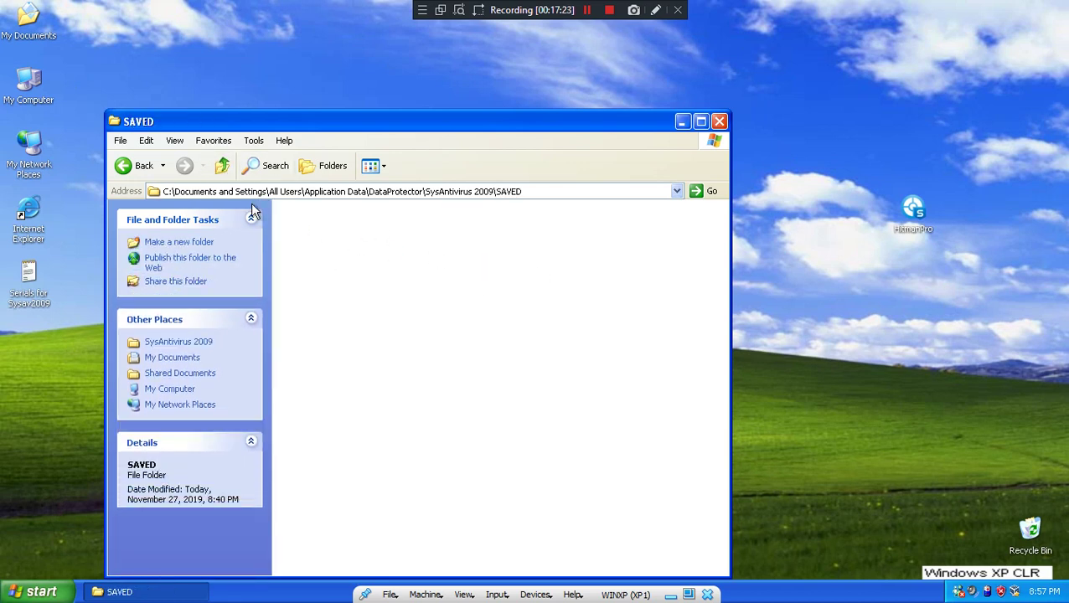
left_click(222, 166)
double_click(302, 276)
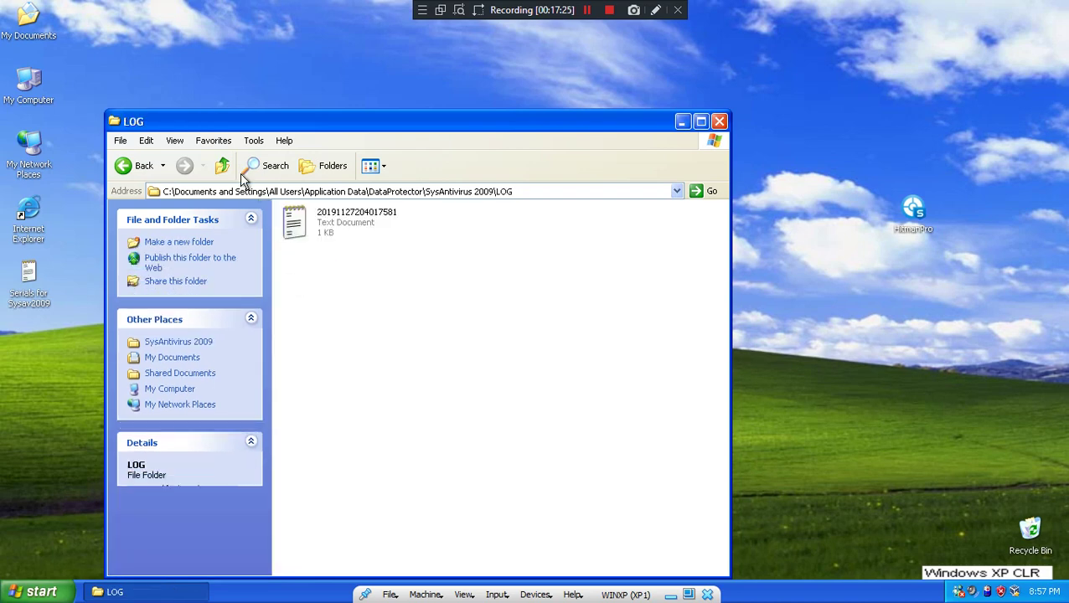
- Check the DELETED folder, then launch sysav from the SysAntivirus 2009 folder
left_click(222, 165)
double_click(495, 231)
left_click(222, 165)
left_click(305, 312)
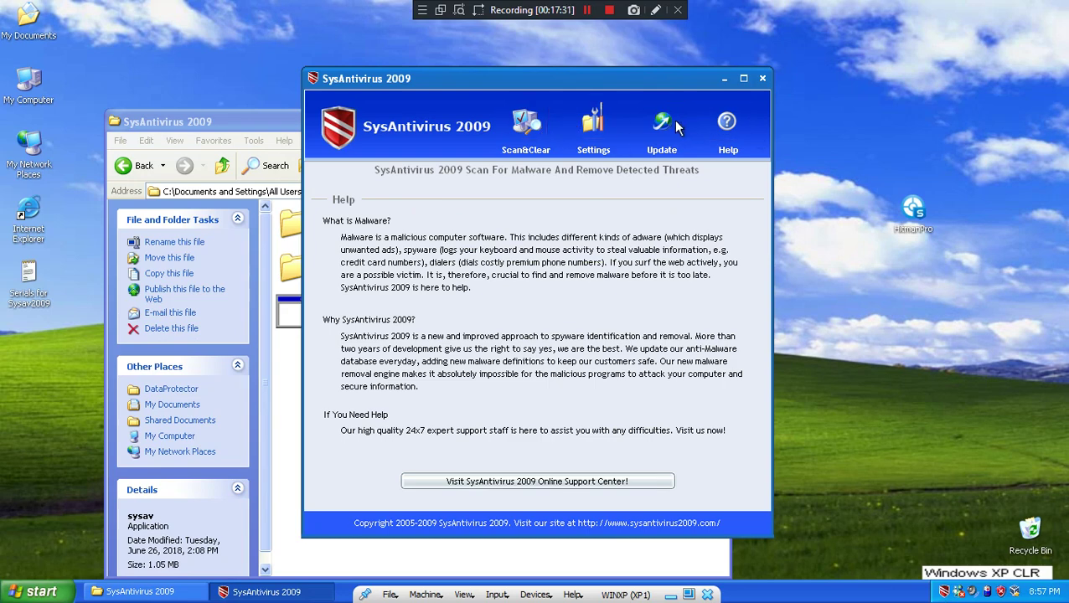
- Look over SysAntivirus's Update and Settings pages, then start a scan from Scan&Clear
left_click(671, 126)
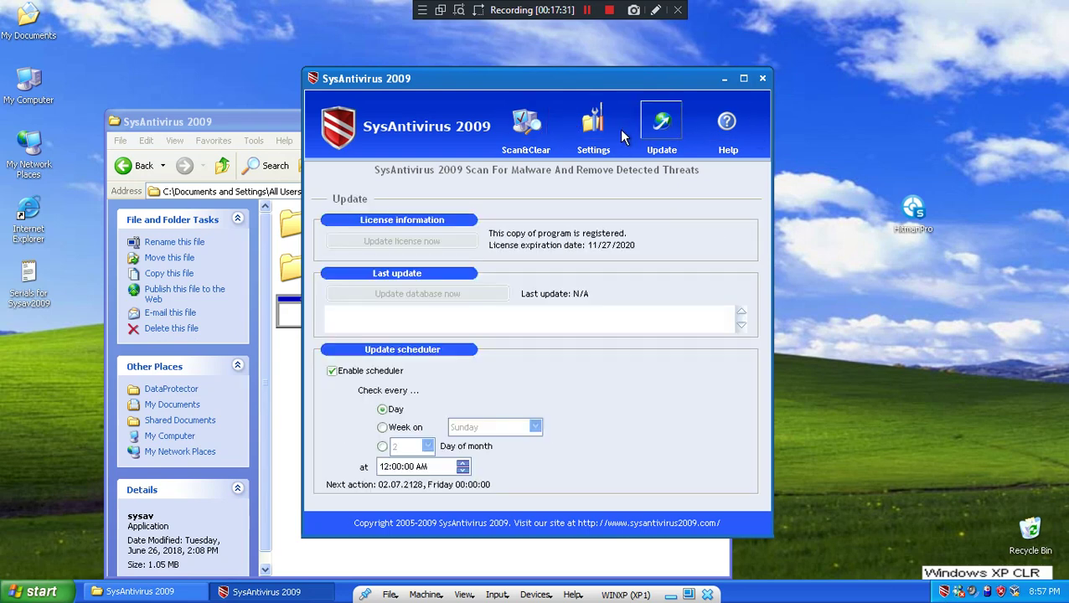
left_click(600, 130)
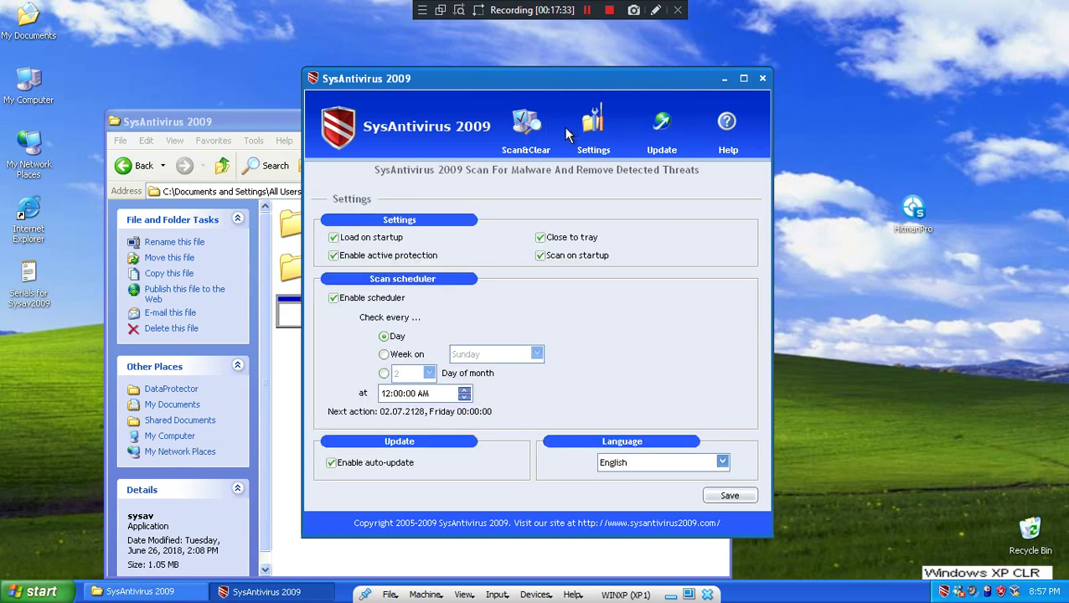
left_click(526, 125)
left_click(361, 221)
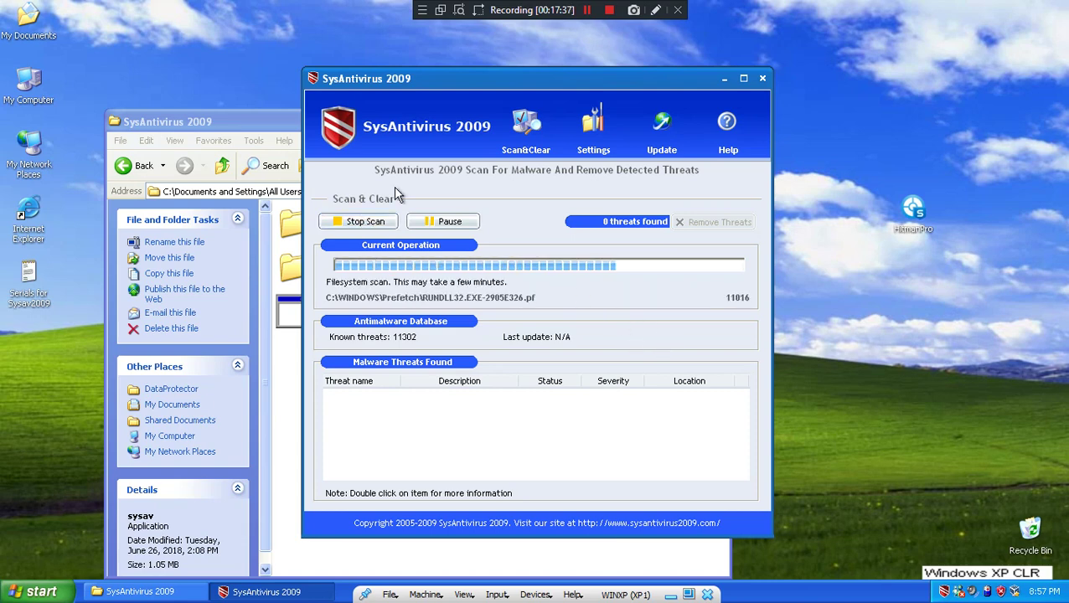
- Close the SysAntivirus 2009 folder window and move the antivirus window up and left
left_click(191, 122)
left_click(719, 122)
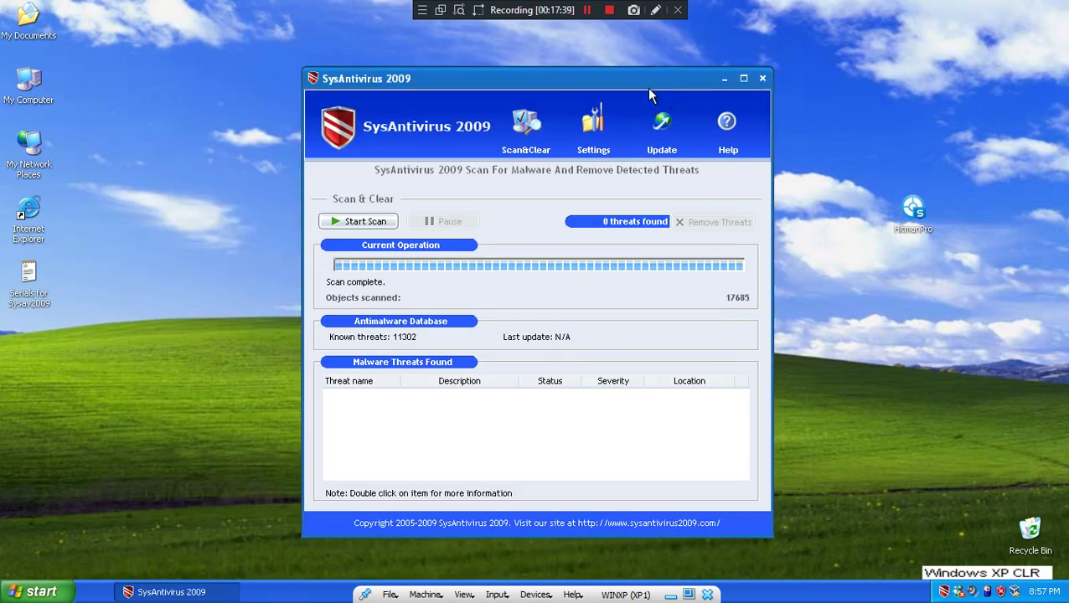
left_click_drag(645, 78, 533, 74)
- Launch Internet Explorer from the Start menu
left_click(34, 591)
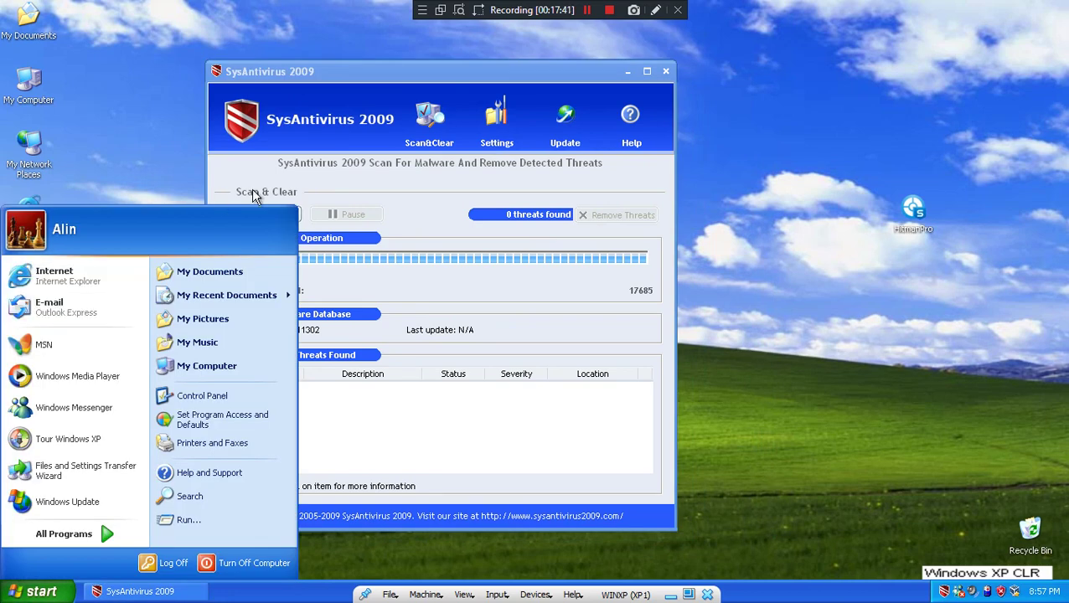
left_click(459, 168)
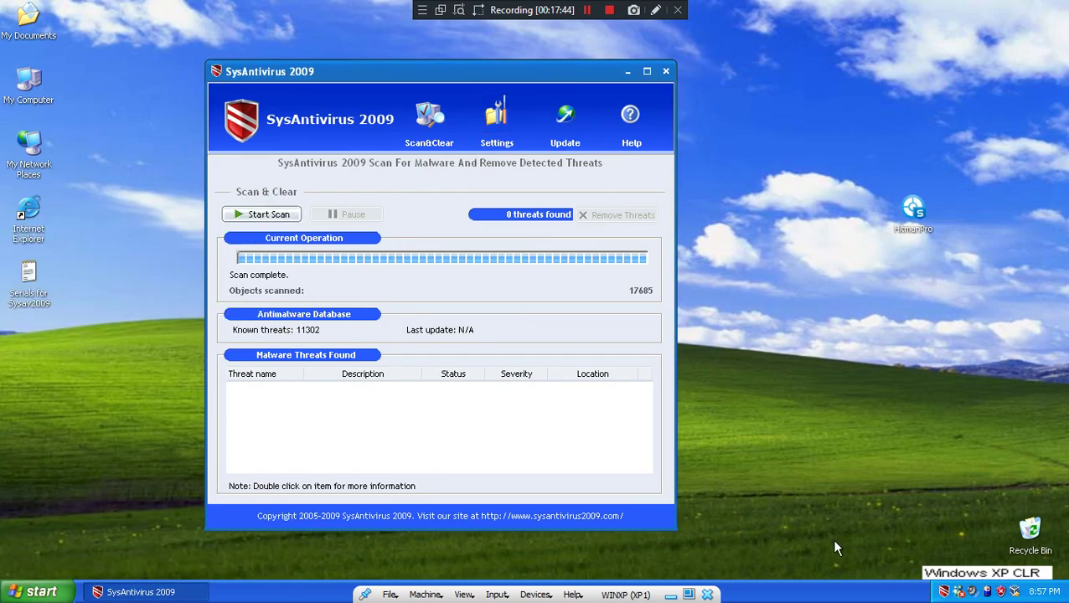
key("super")
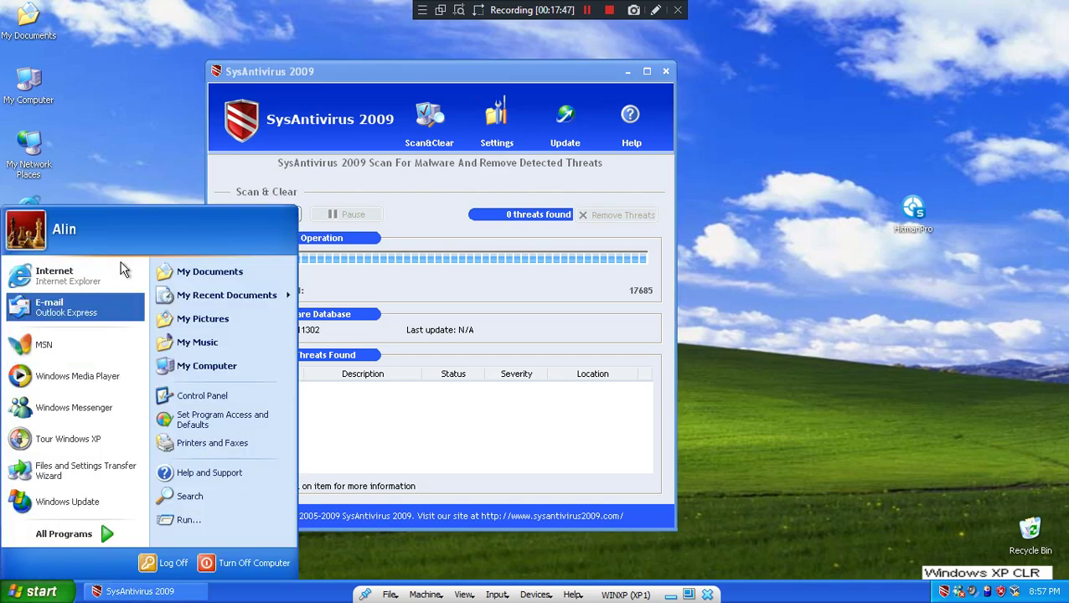
left_click(427, 233)
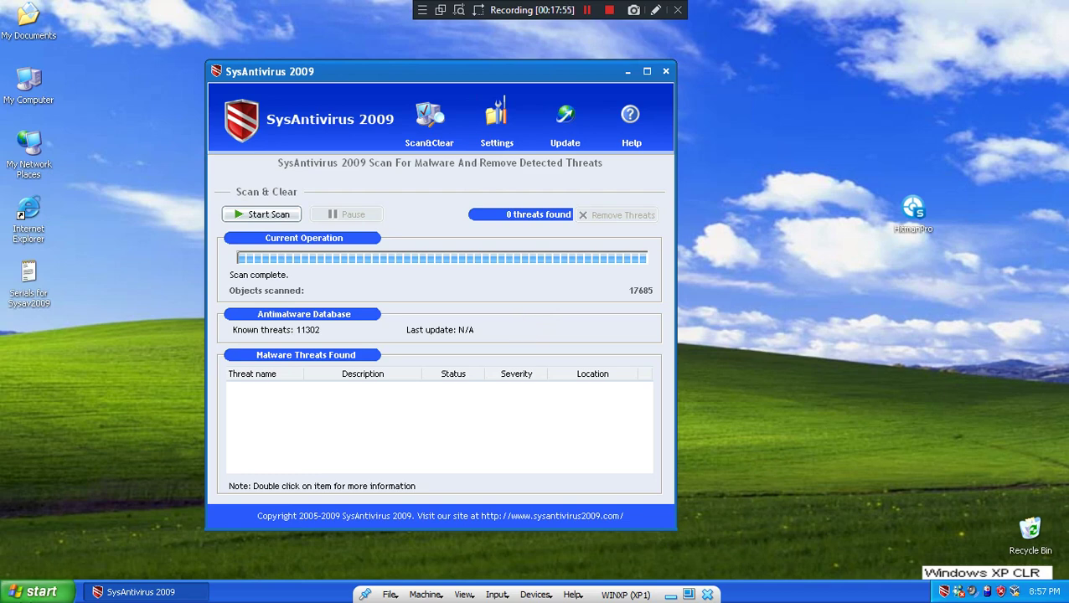
left_click(40, 591)
left_click_drag(103, 262, 74, 281)
- Search Google for 'systemcleanerpro' and look over the results
left_click(391, 261)
type("systemcleanerpro")
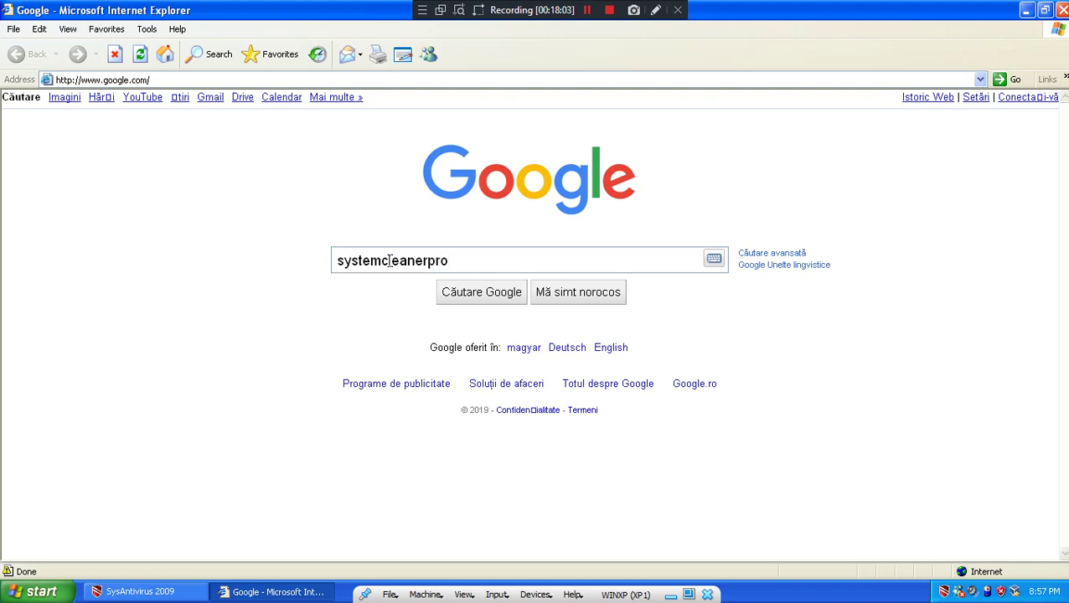
key("Return")
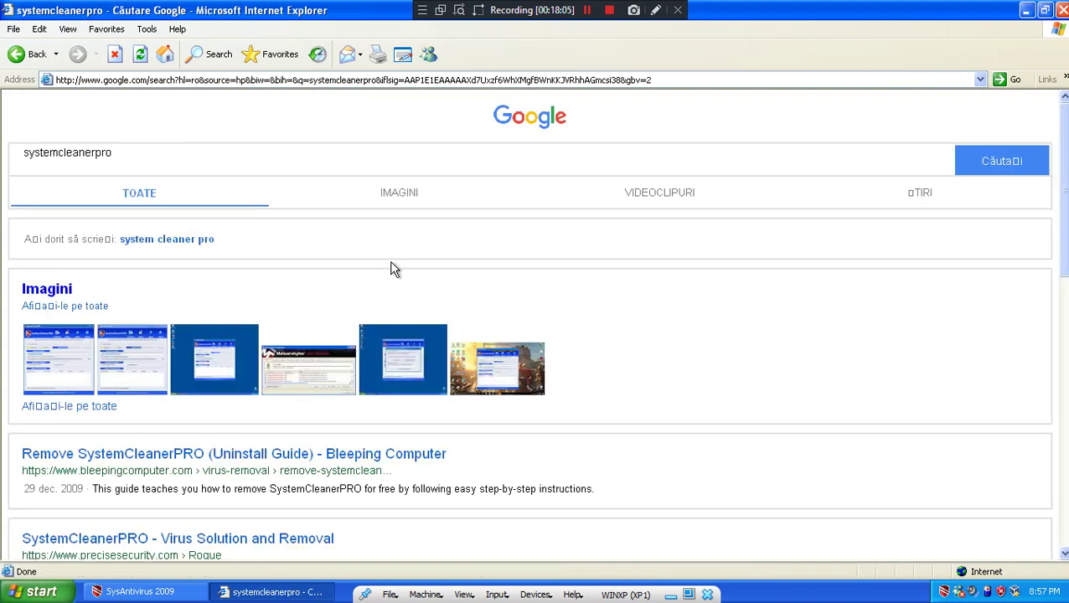
scroll(394, 269, "down", 10)
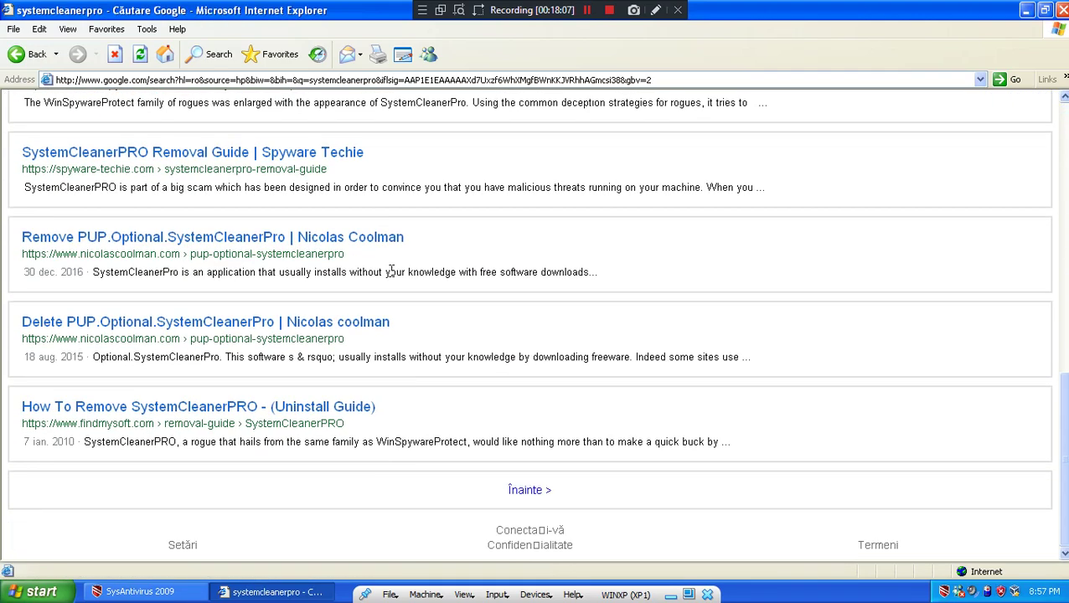
scroll(391, 270, "up", 6)
scroll(392, 272, "down", 2)
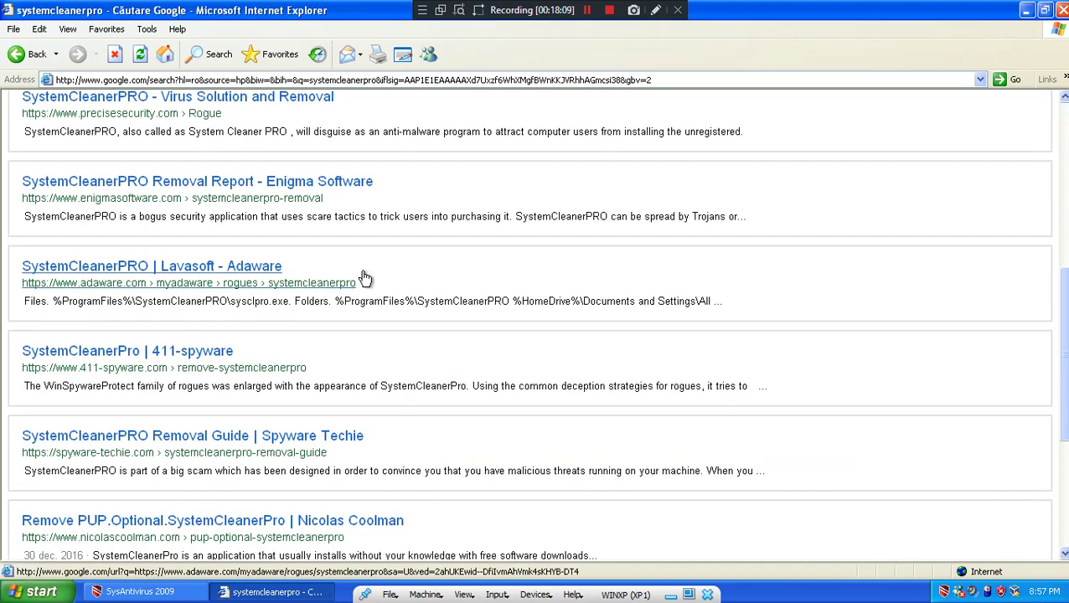
scroll(365, 279, "up", 5)
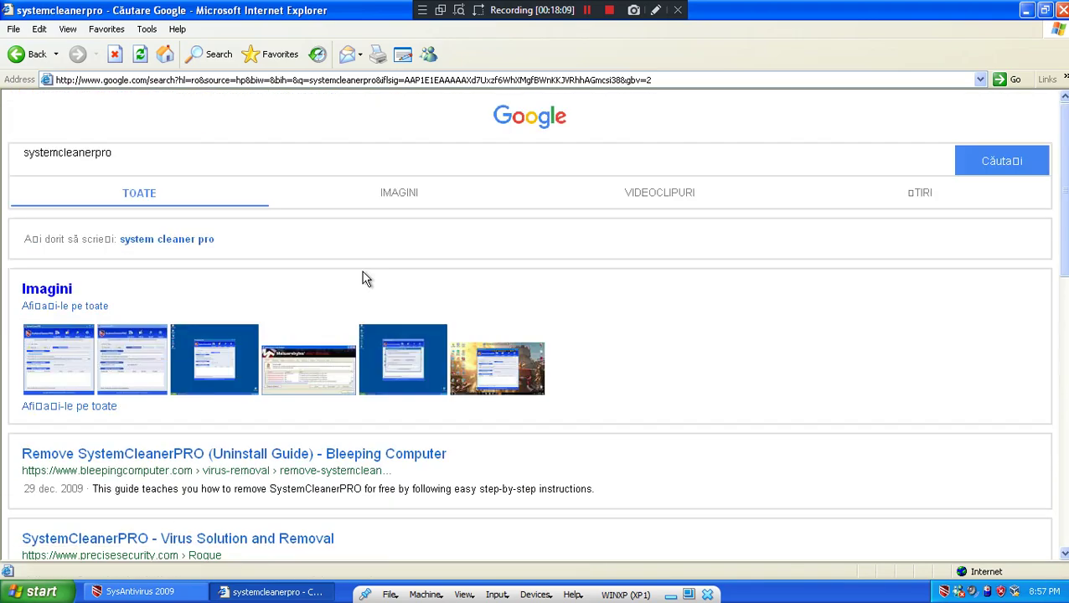
- Switch to Google Images results for systemcleanerpro and browse them
left_click(385, 201)
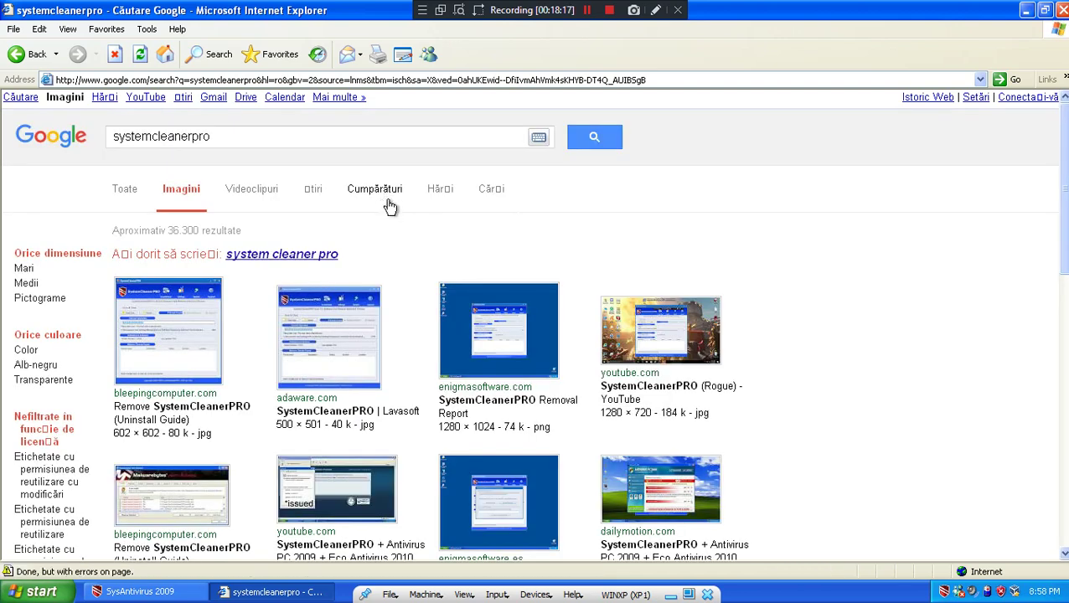
scroll(394, 285, "down", 5)
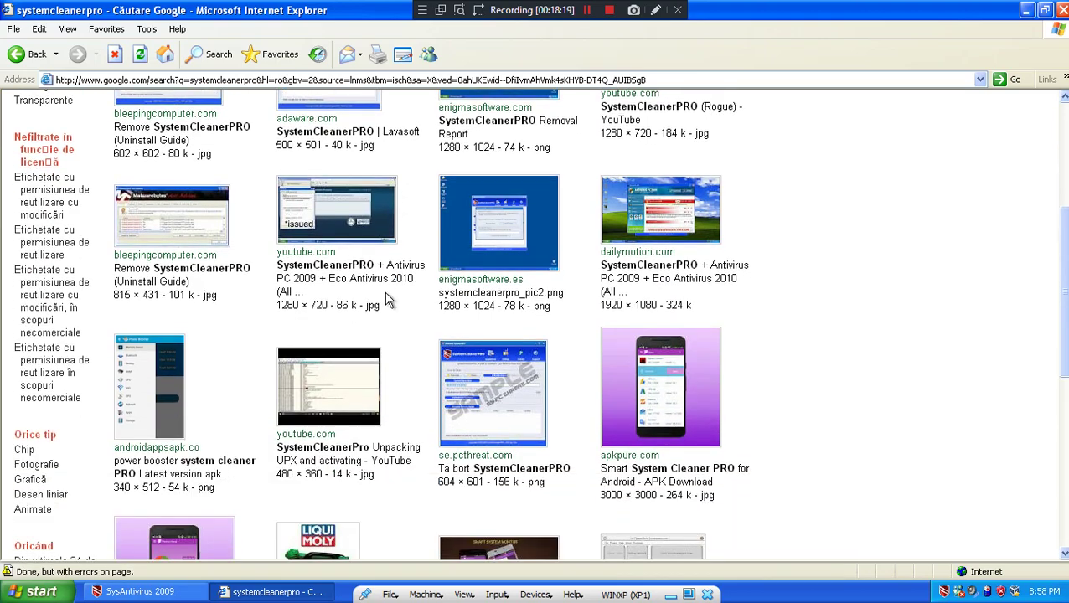
scroll(388, 300, "down", 3)
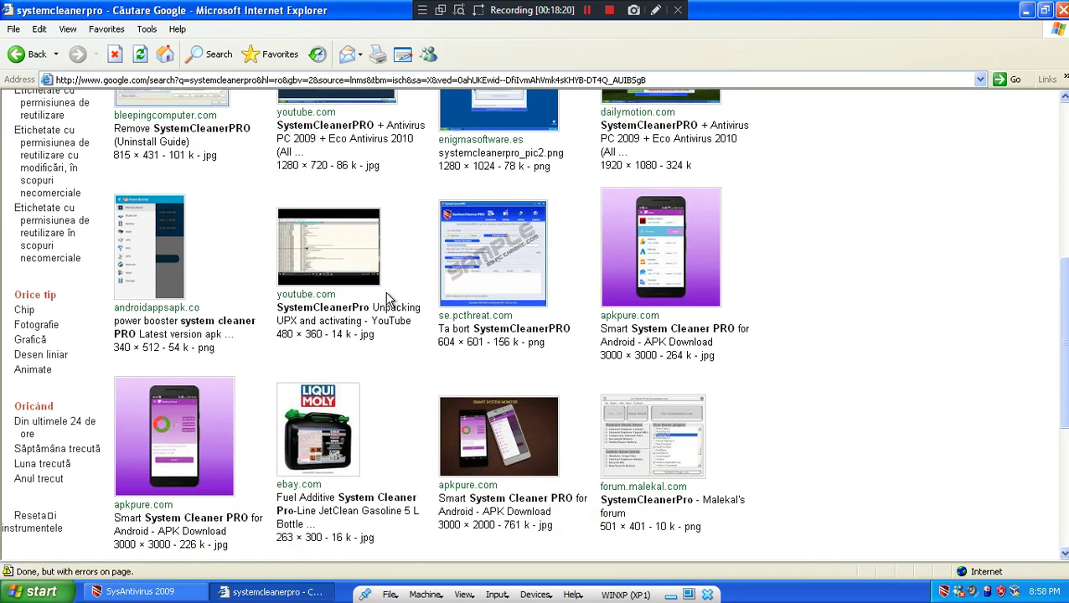
scroll(388, 300, "up", 8)
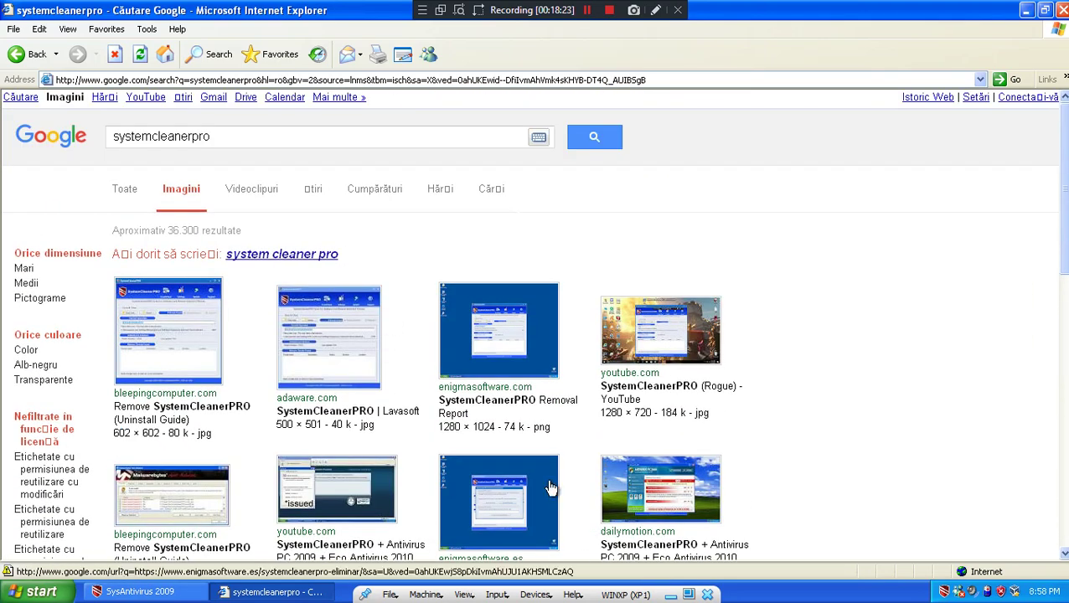
- Open the enigmasoftware removal result, then silence SysAntivirus's infiltration alert with 'Do not show this message again'
left_click(492, 350)
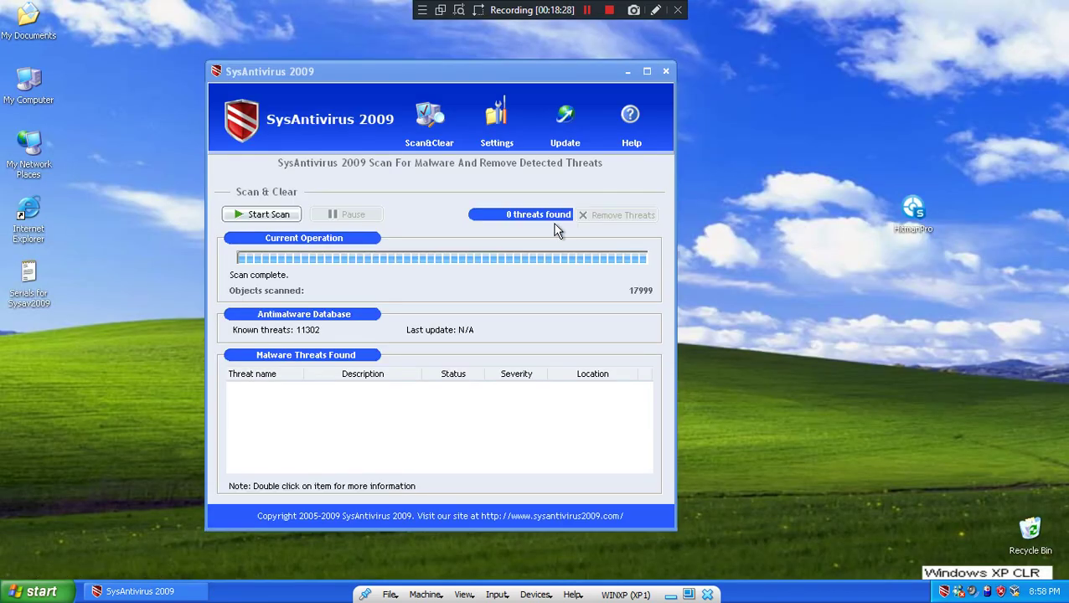
left_click(494, 126)
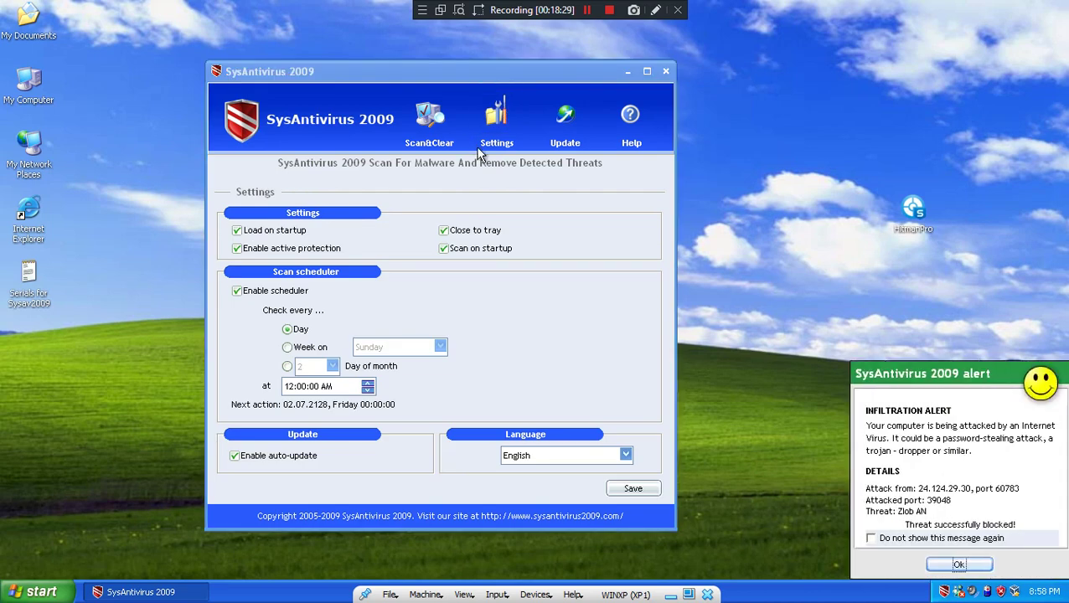
left_click(914, 541)
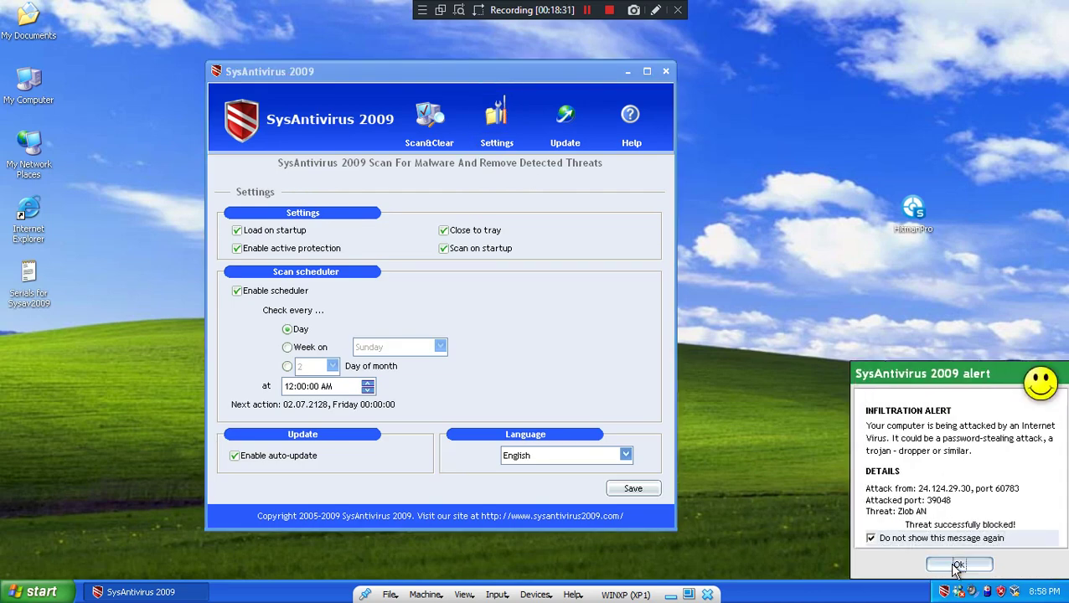
left_click(955, 564)
left_click(429, 121)
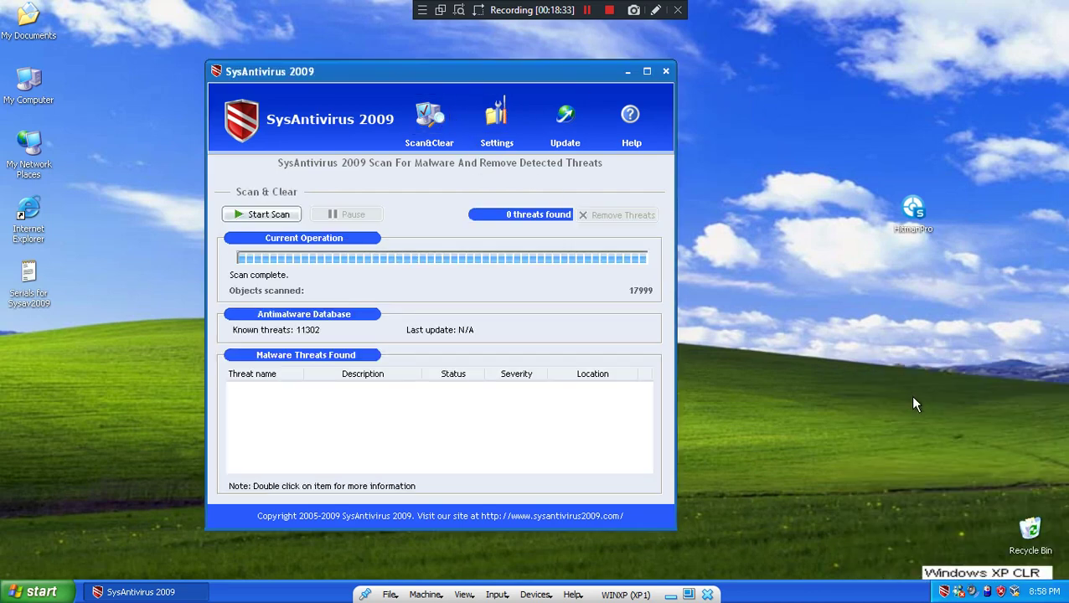
- Exit SysAntivirus 2009 from its tray icon, confirm with Yes, and dismiss the sysav.exe error
right_click(942, 593)
left_click(977, 568)
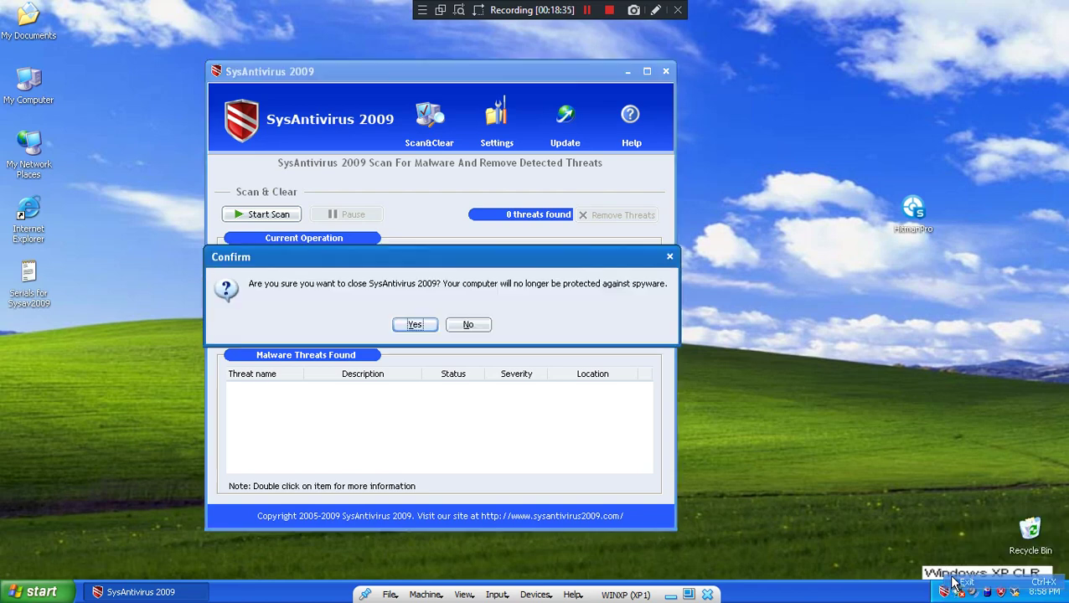
left_click(415, 325)
left_click(540, 343)
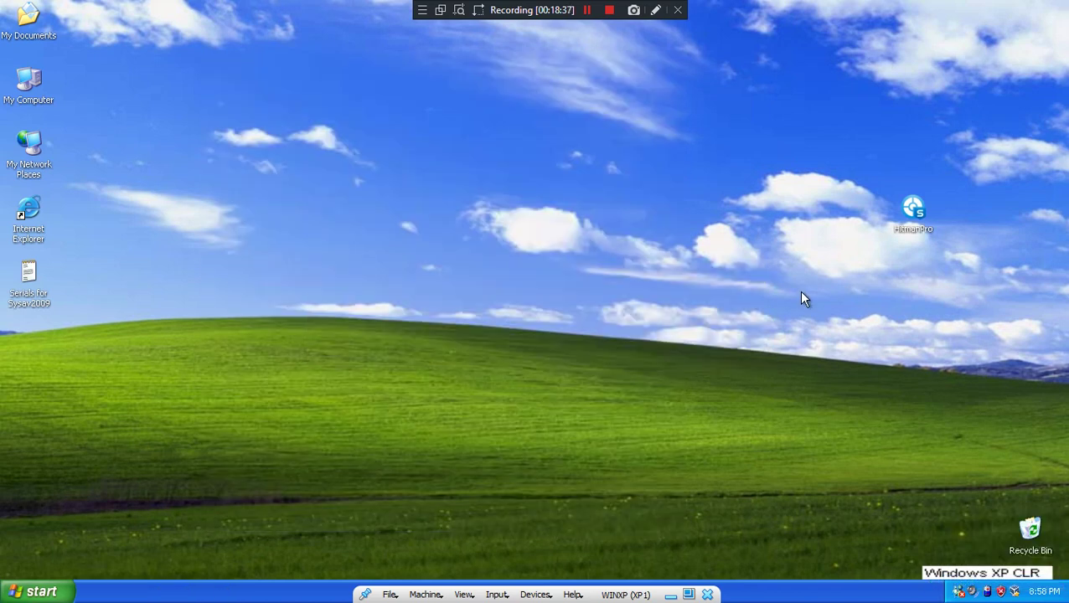
- Launch HitmanPro, accept the license agreement, and start a scan with default setup
double_click(914, 211)
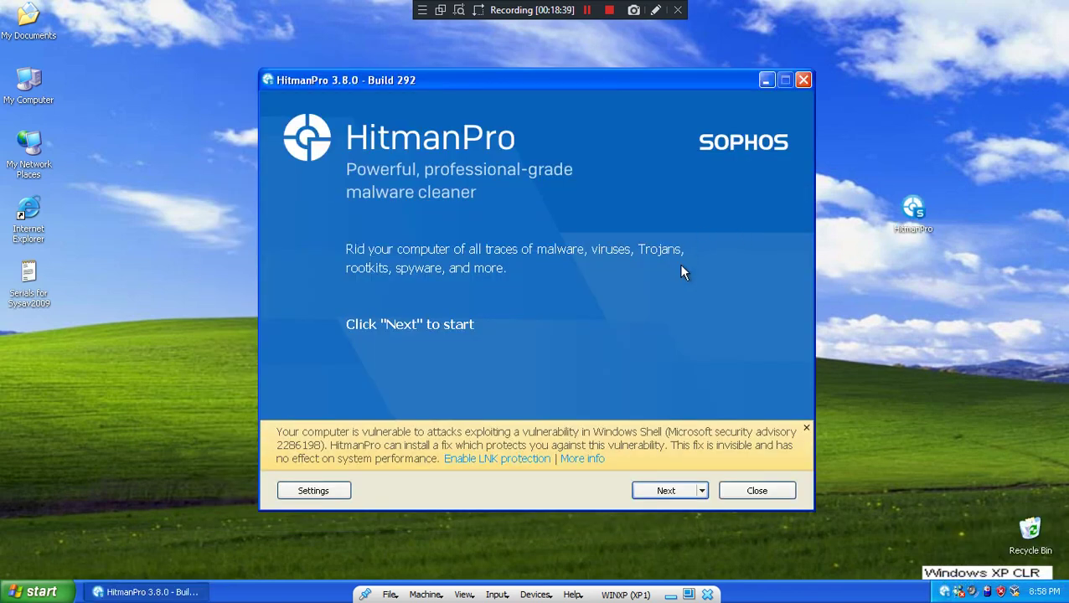
left_click(653, 495)
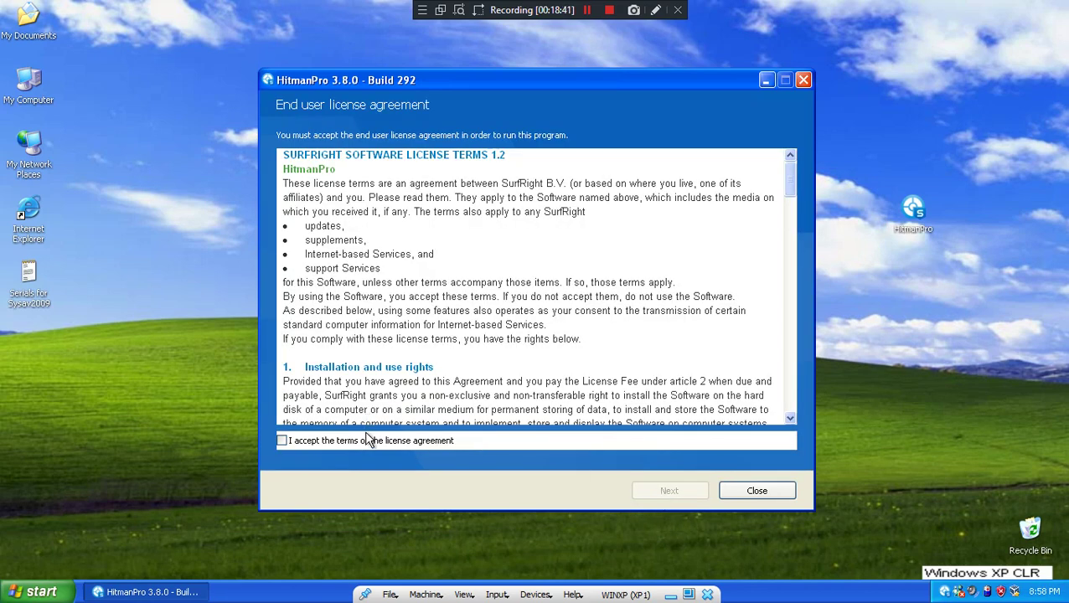
left_click(369, 441)
left_click(674, 493)
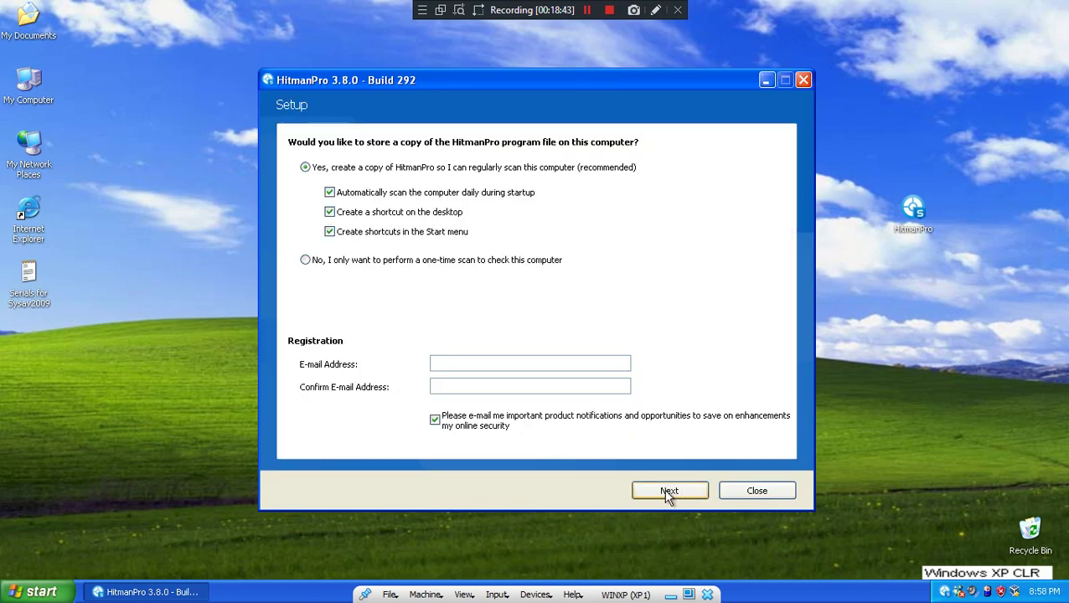
left_click(668, 493)
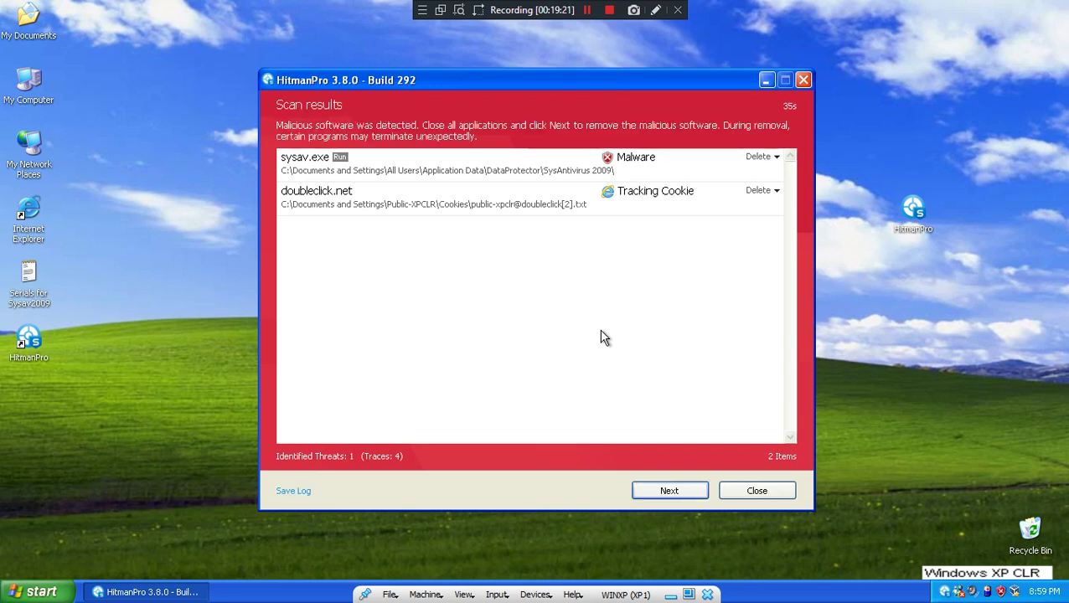
- Inspect the sysav.exe detection details, then remove the detected threats
left_click(533, 168)
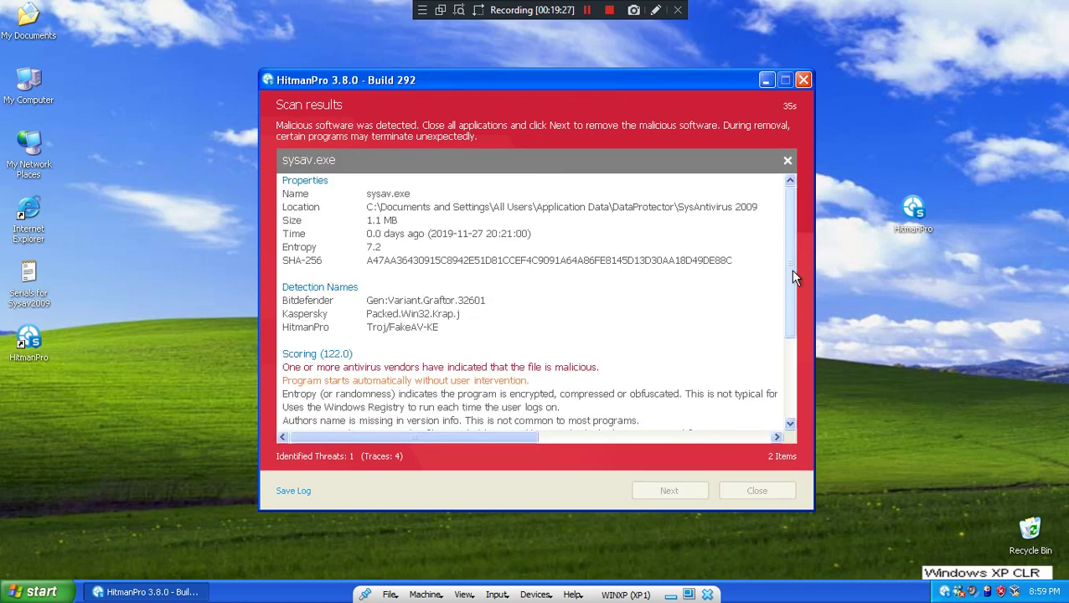
left_click_drag(792, 303, 790, 423)
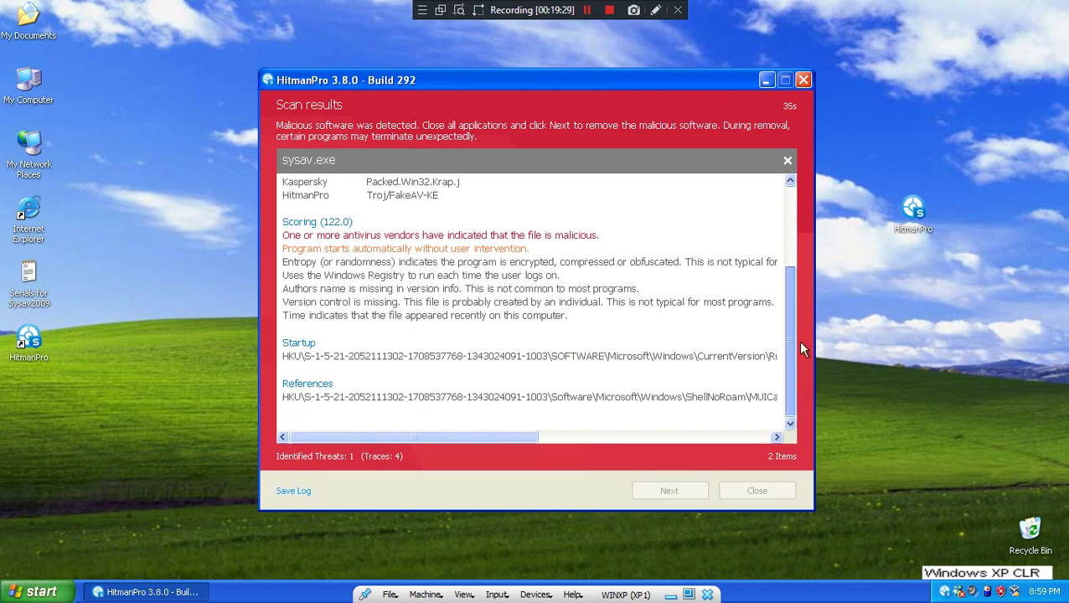
left_click_drag(801, 335, 794, 203)
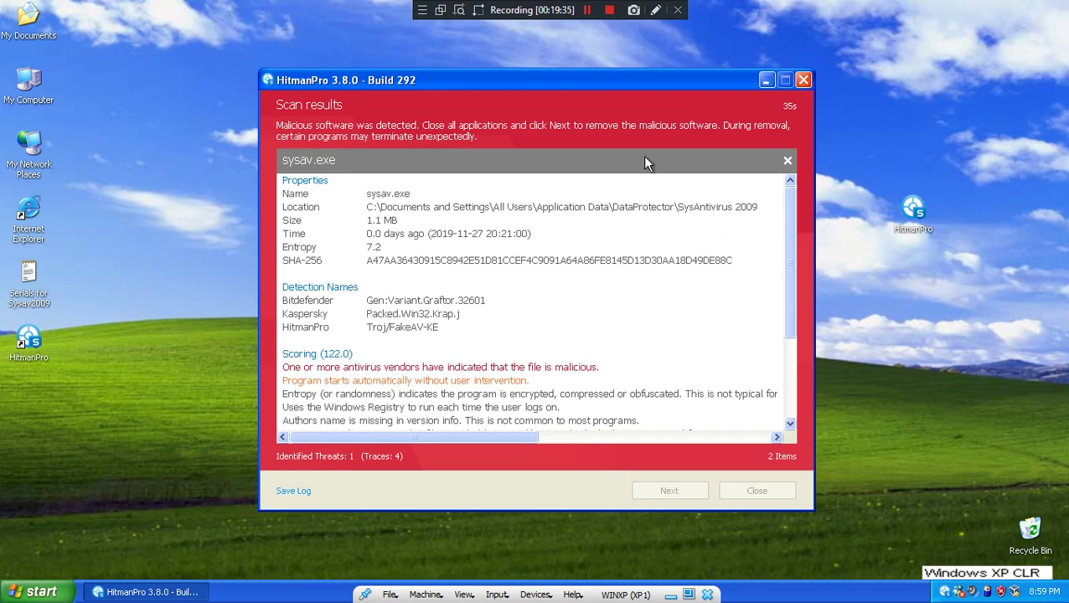
left_click(787, 160)
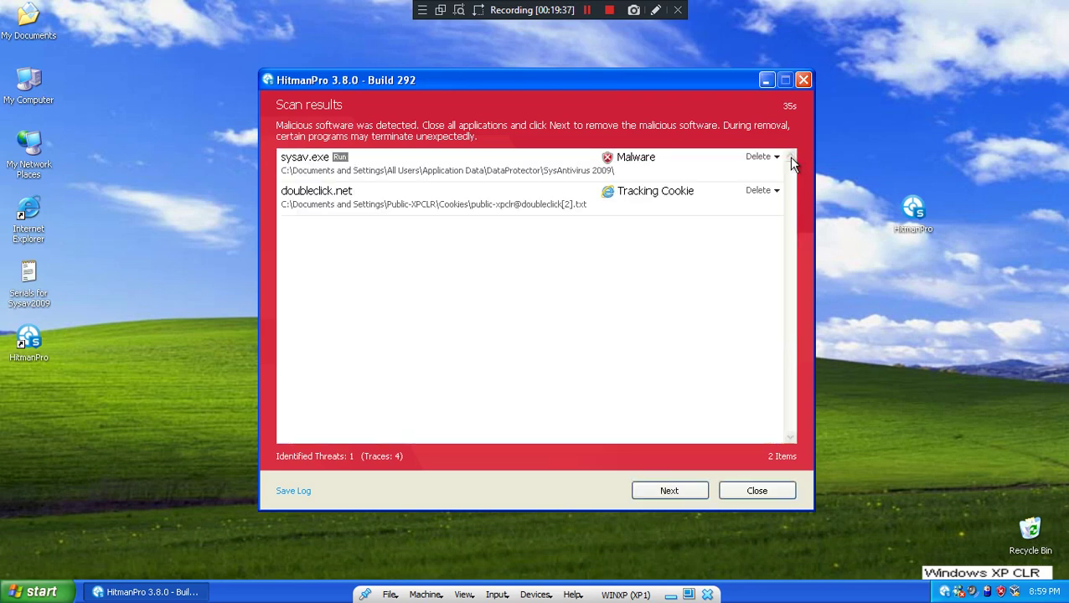
left_click(679, 493)
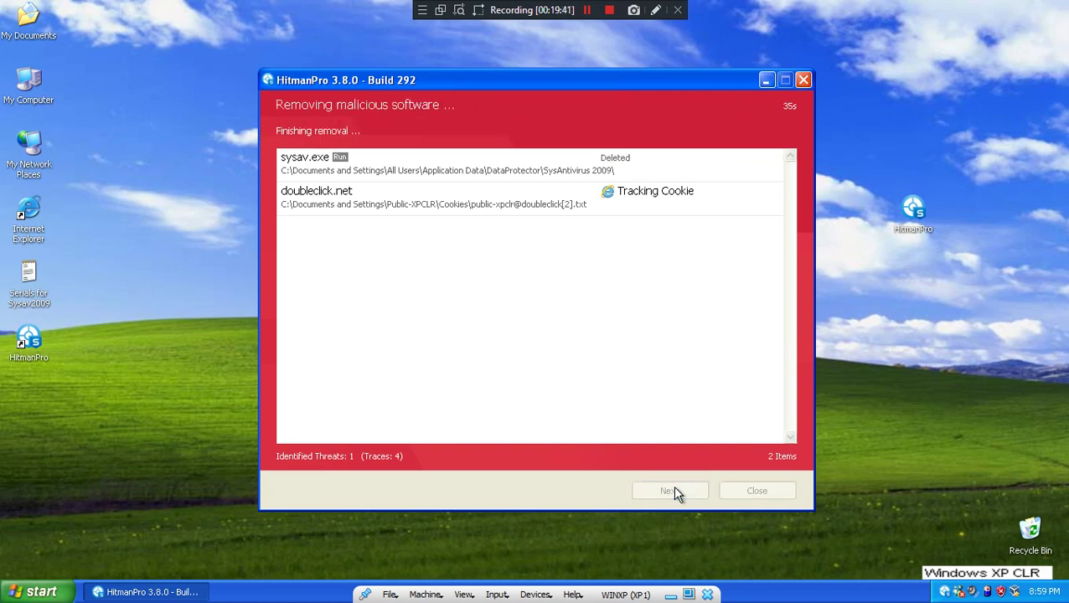
left_click(675, 491)
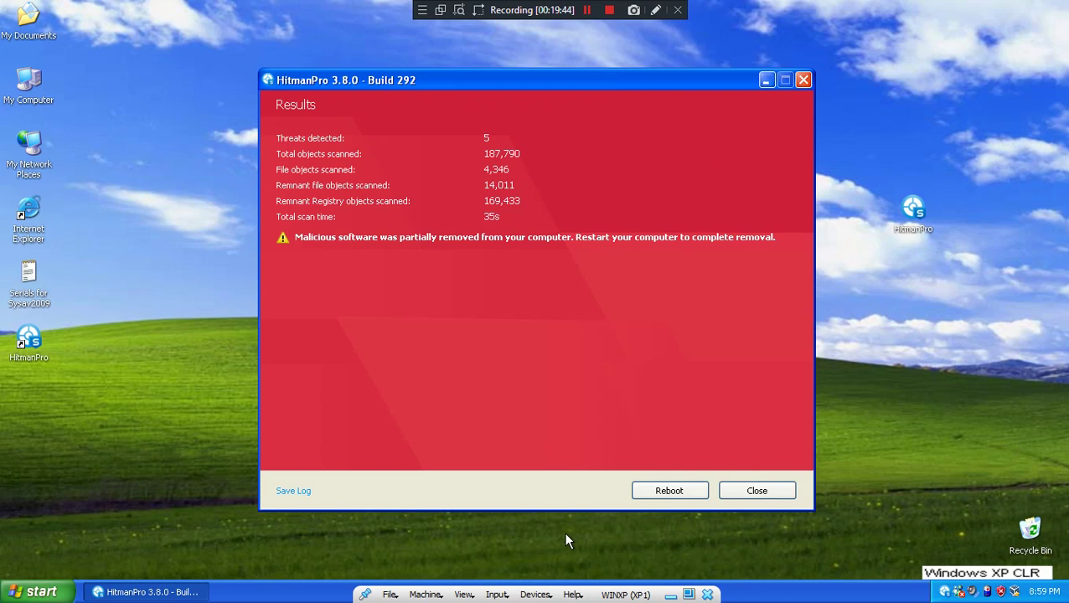
- In regedit, delete HKEY_CURRENT_USER\Software\DataProtector with its subkeys, then close Registry Editor
key("super+r")
type("regedit")
key("Return")
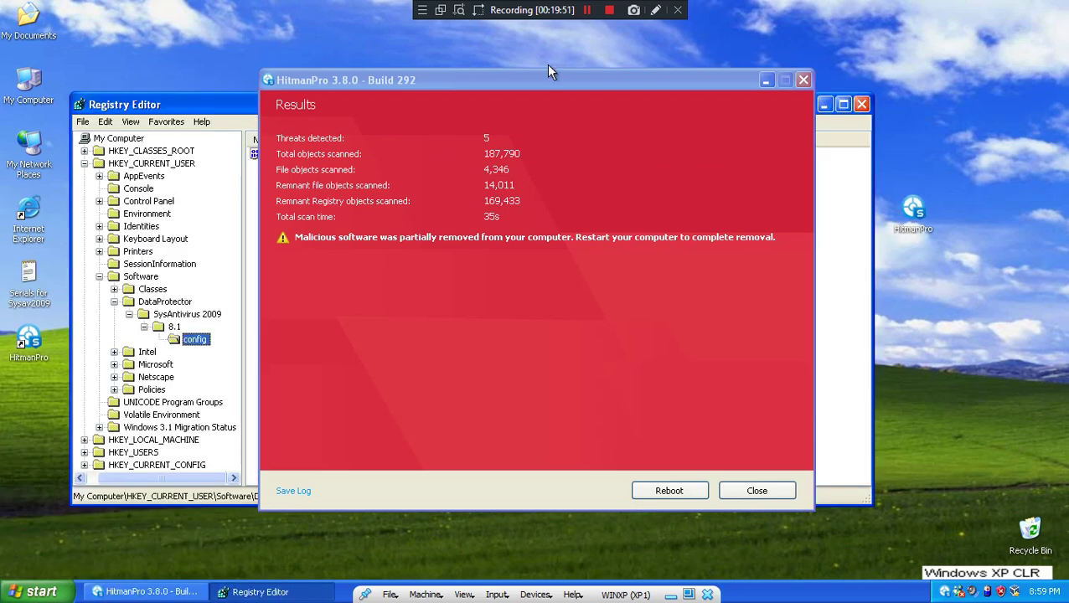
left_click(766, 81)
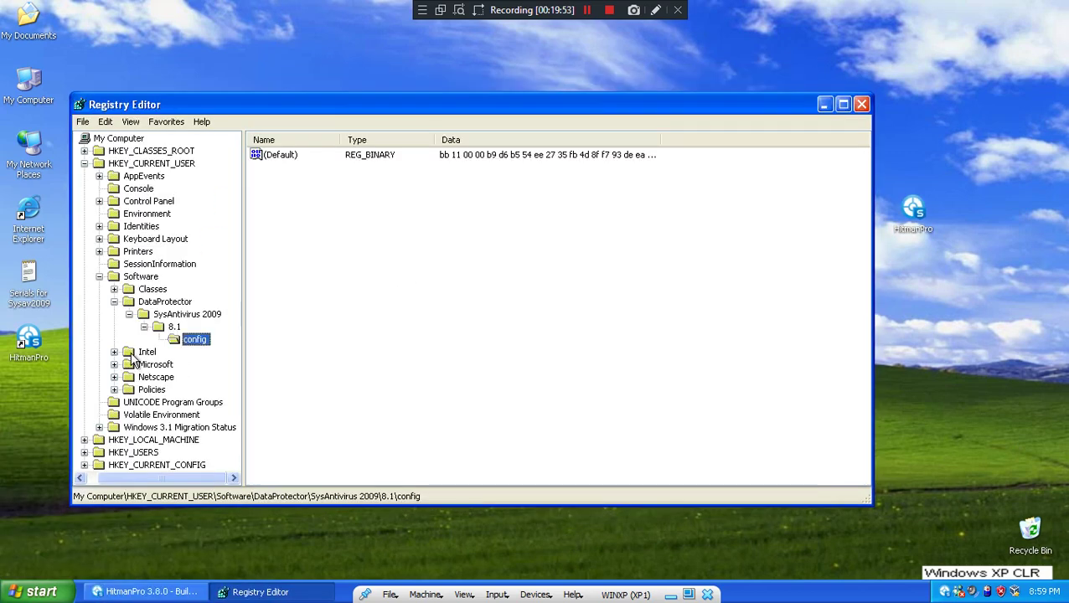
left_click(172, 303)
right_click(172, 305)
left_click(191, 358)
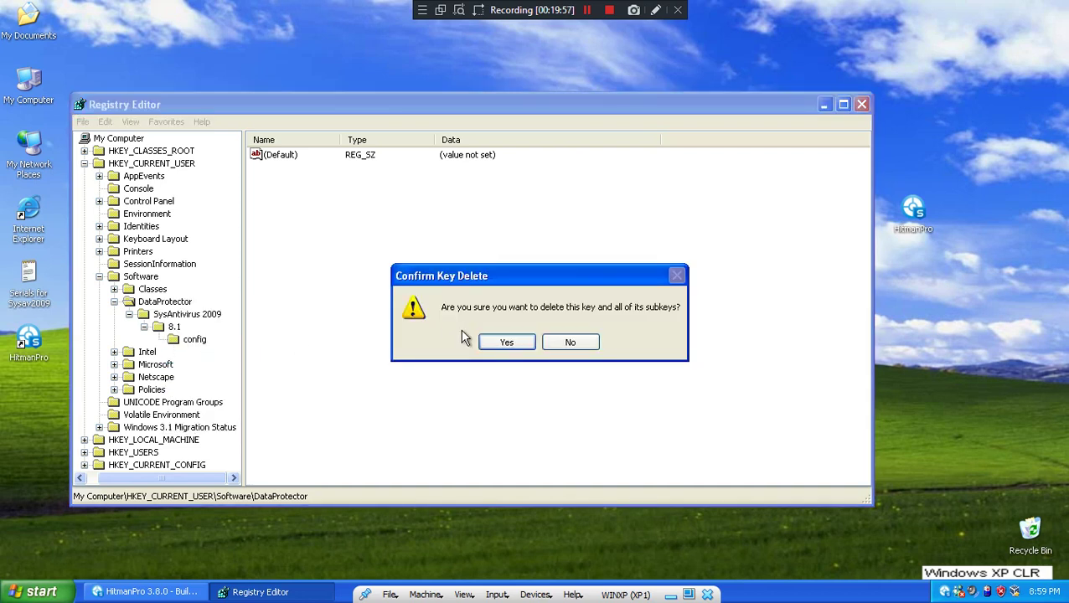
left_click(488, 343)
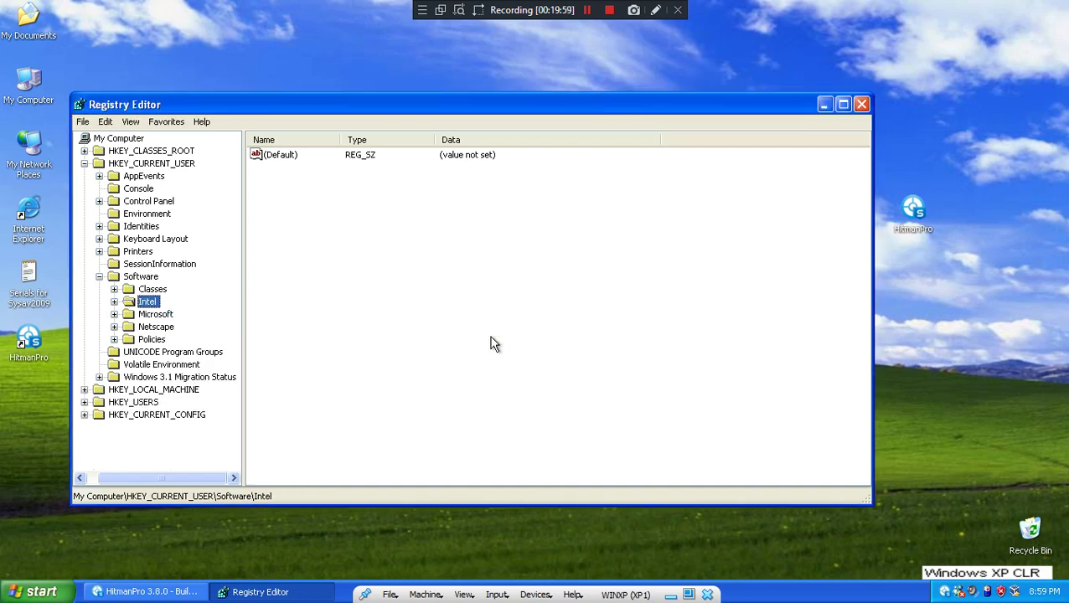
left_click(862, 104)
key("super")
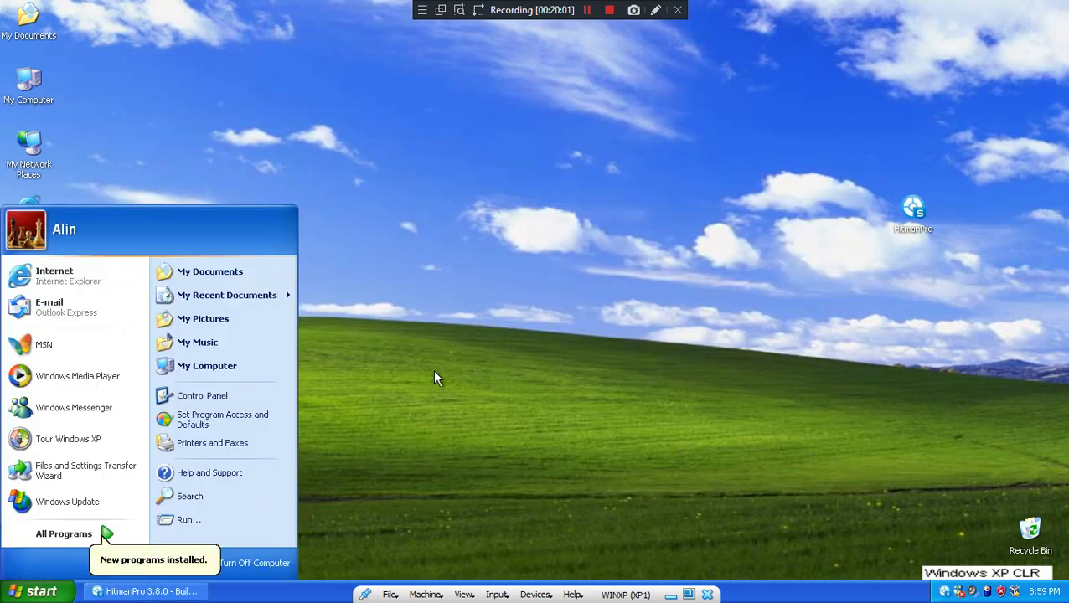
- Try removing SysAntivirus 2009 via Control Panel's Add or Remove Programs
key("super")
key("super")
left_click(201, 396)
left_click(416, 222)
left_click(419, 226)
left_click(792, 250)
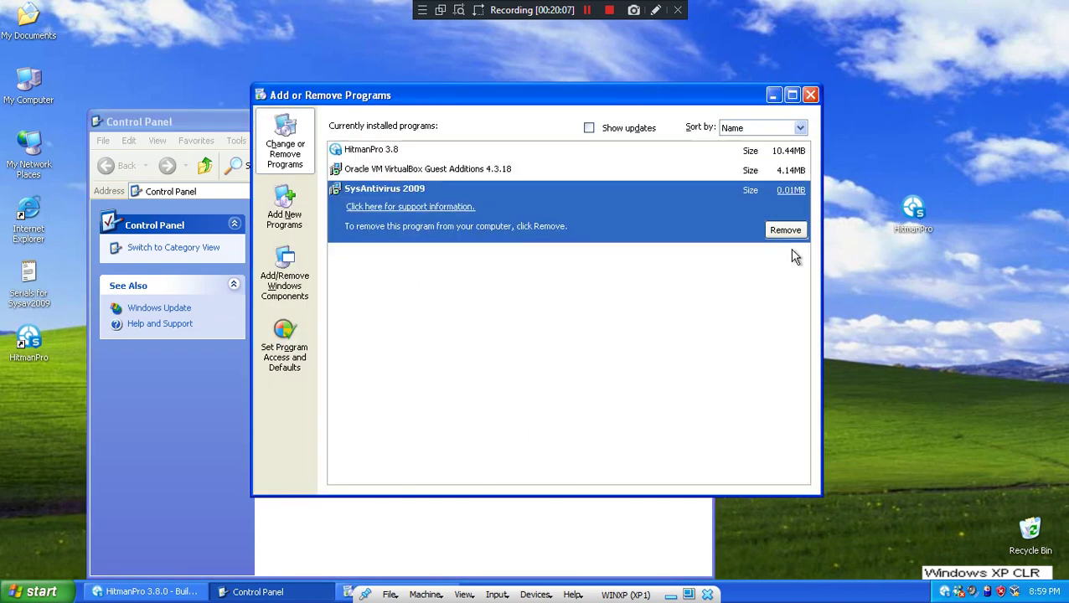
left_click(563, 346)
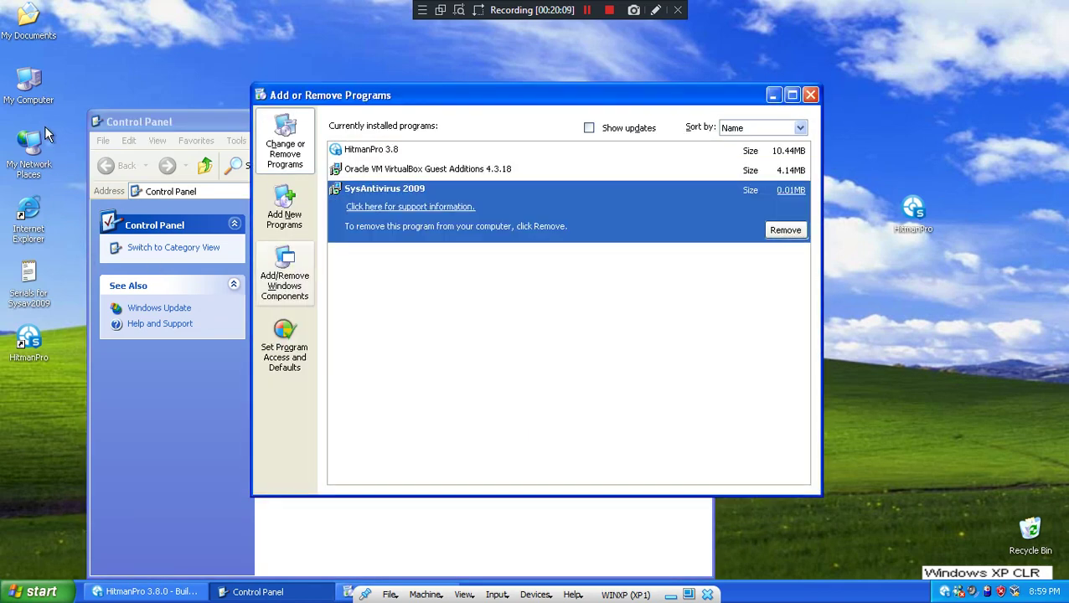
- Copy a hash-named sample file from the vboxsrv shared drive onto the desktop
double_click(31, 84)
double_click(369, 474)
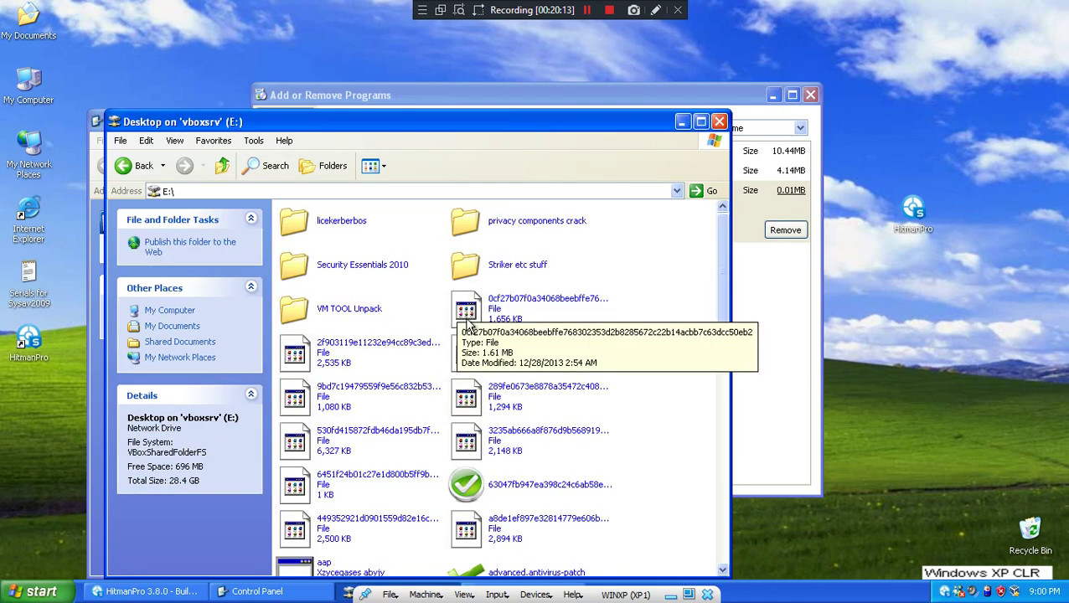
left_click(359, 387)
left_click_drag(1039, 88, 1029, 82)
left_click(719, 122)
- Open All Users\Application Data\DataProtector\SysAntivirus 2009 starting from %appdata%
key("super+r")
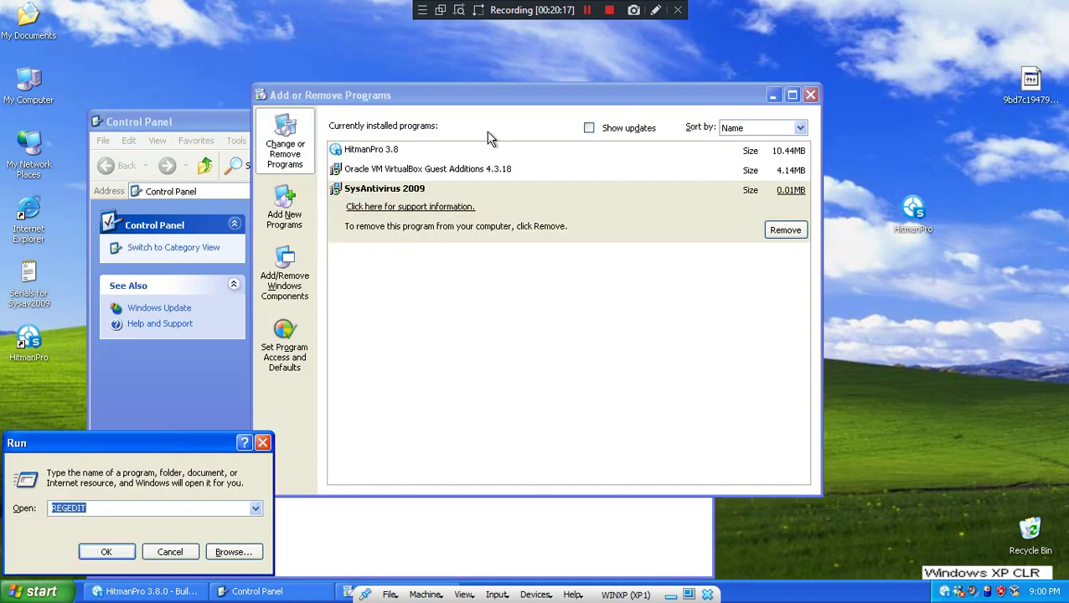
type("%appdata%")
key("Return")
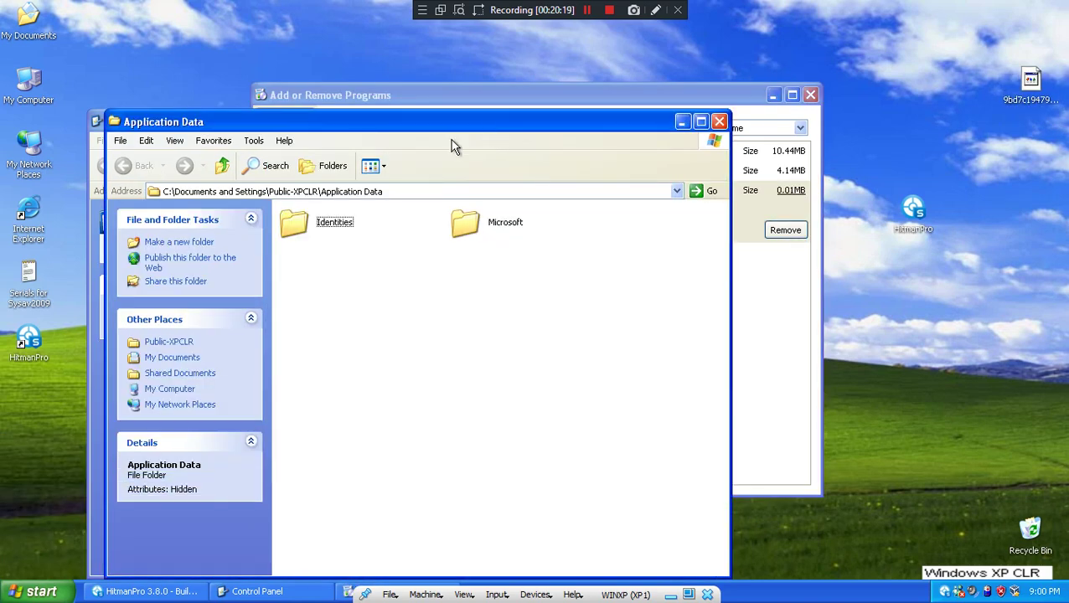
left_click(223, 165)
left_click(222, 165)
double_click(302, 225)
double_click(306, 228)
double_click(479, 219)
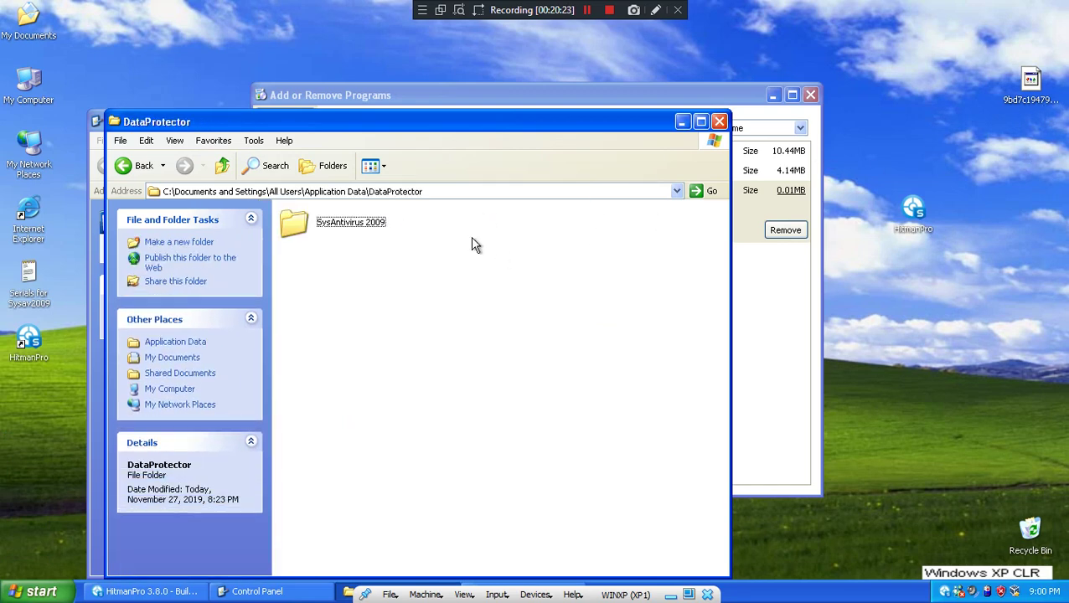
double_click(340, 223)
- Rename the desktop sample file to sysav, run it, and click Remove for SysAntivirus 2009
right_click(1033, 84)
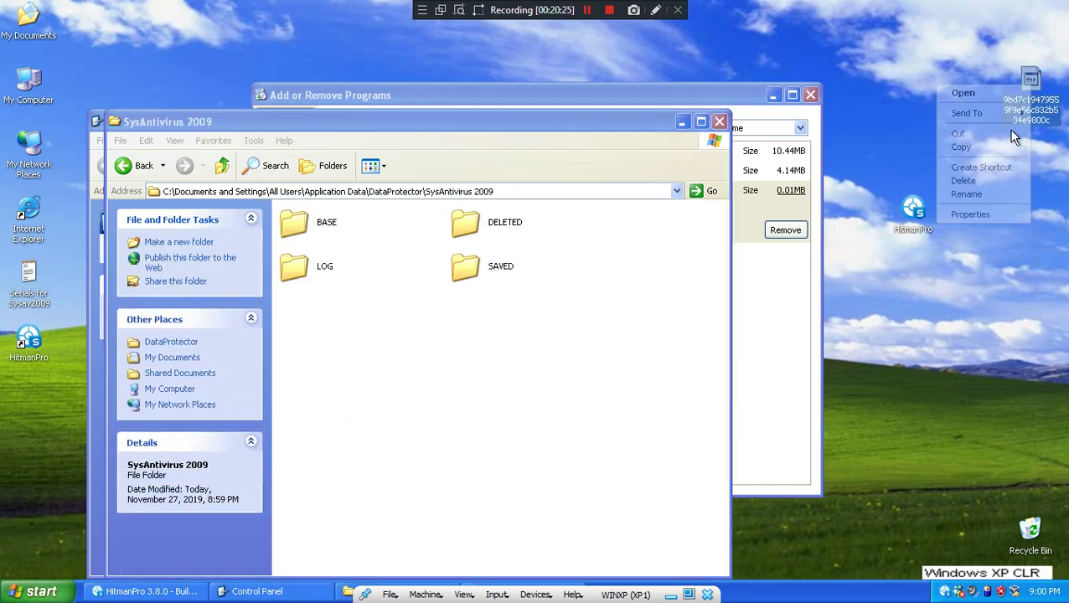
left_click(966, 194)
type("sysav")
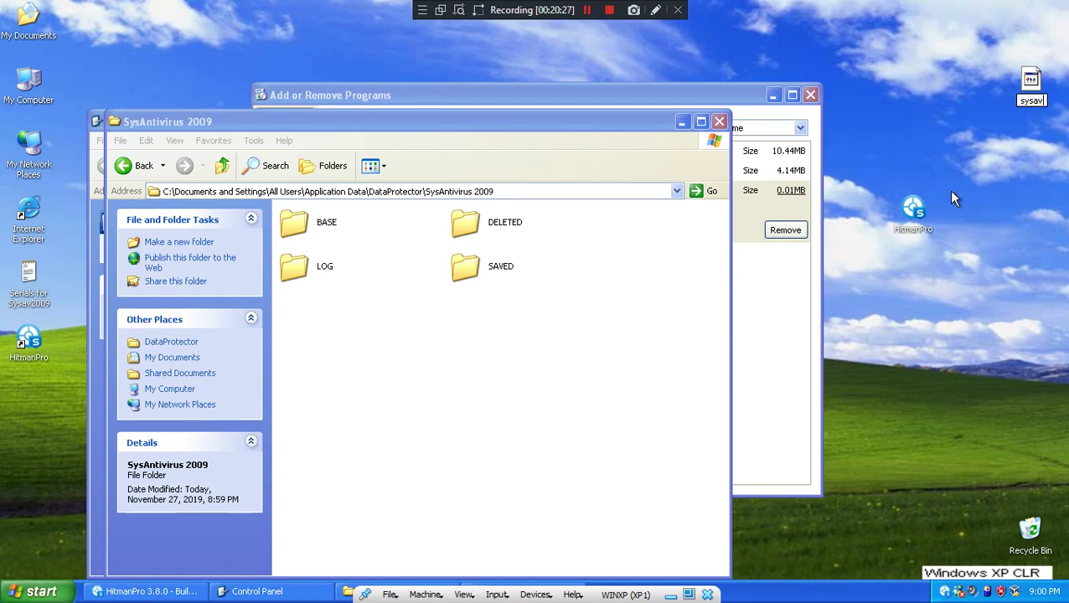
key("Return")
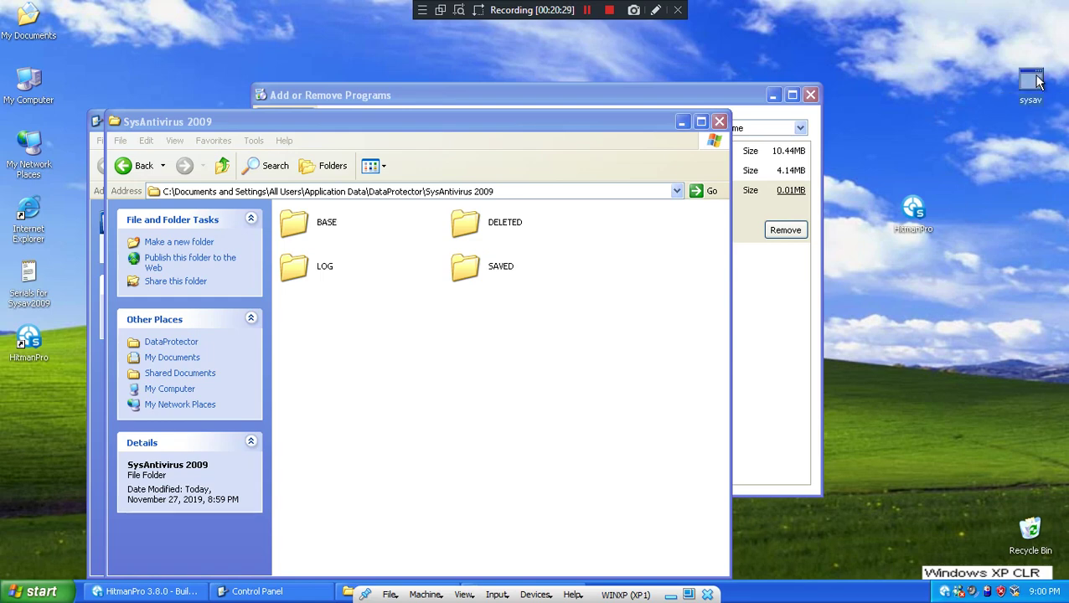
double_click(1039, 84)
left_click(786, 230)
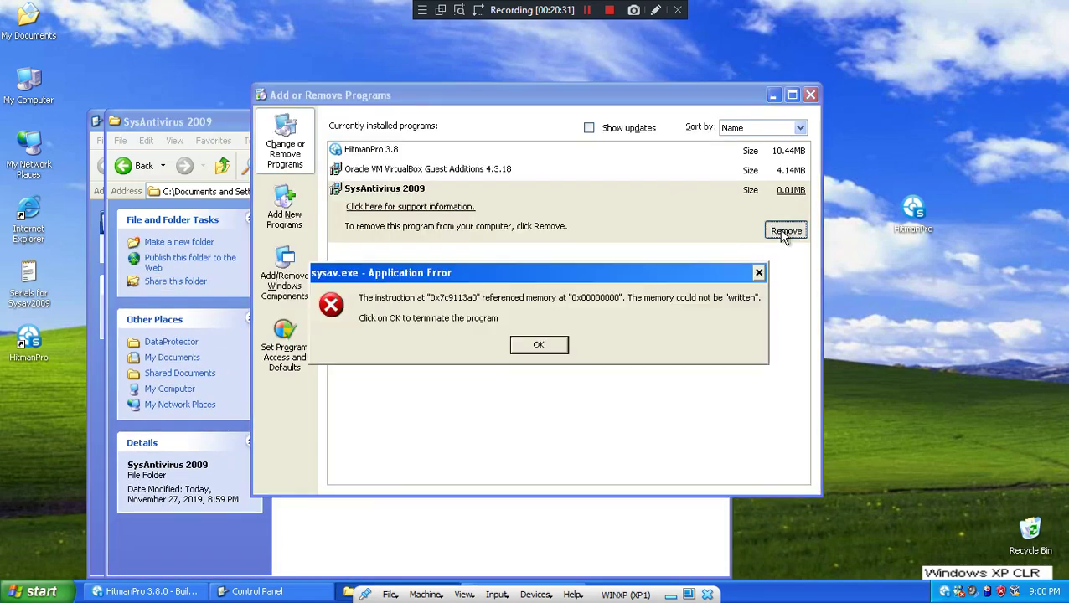
- Dismiss the sysav.exe error without sending a report, then refresh the SysAntivirus 2009 folder
left_click(442, 506)
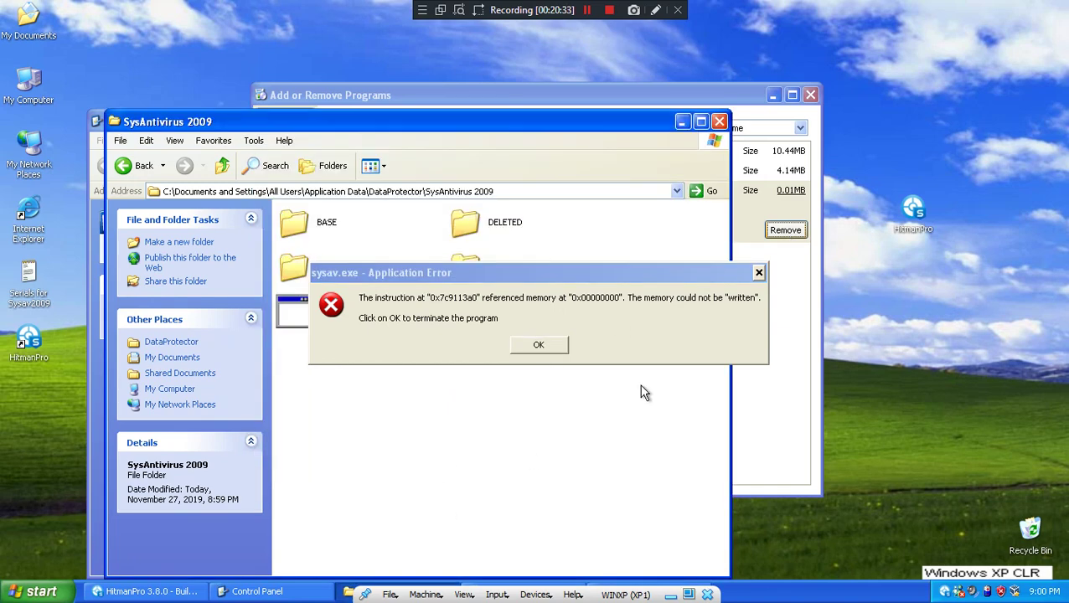
left_click(537, 345)
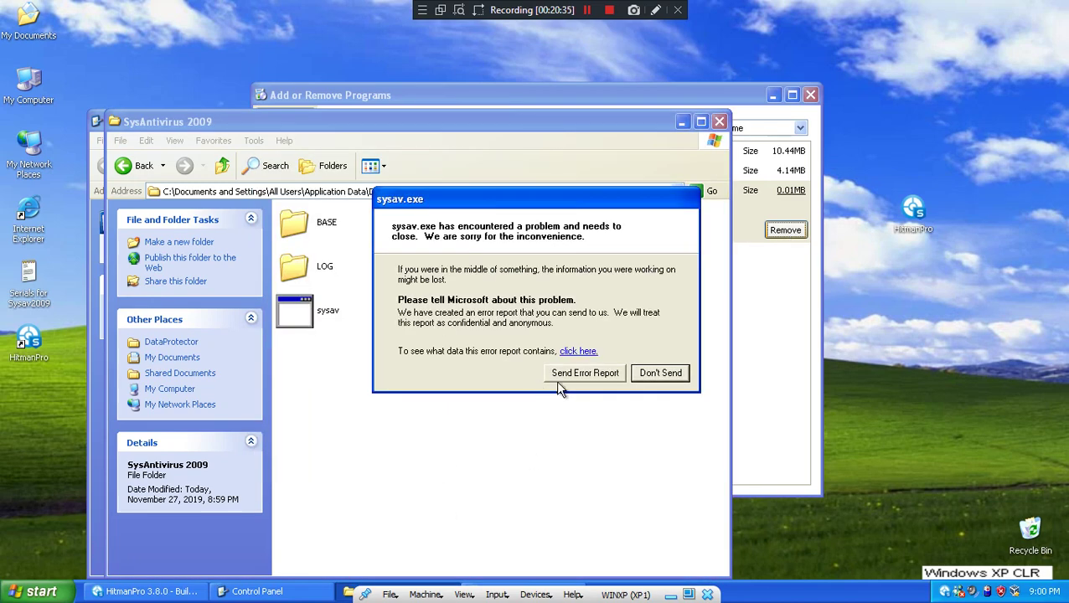
left_click(662, 373)
left_click(797, 314)
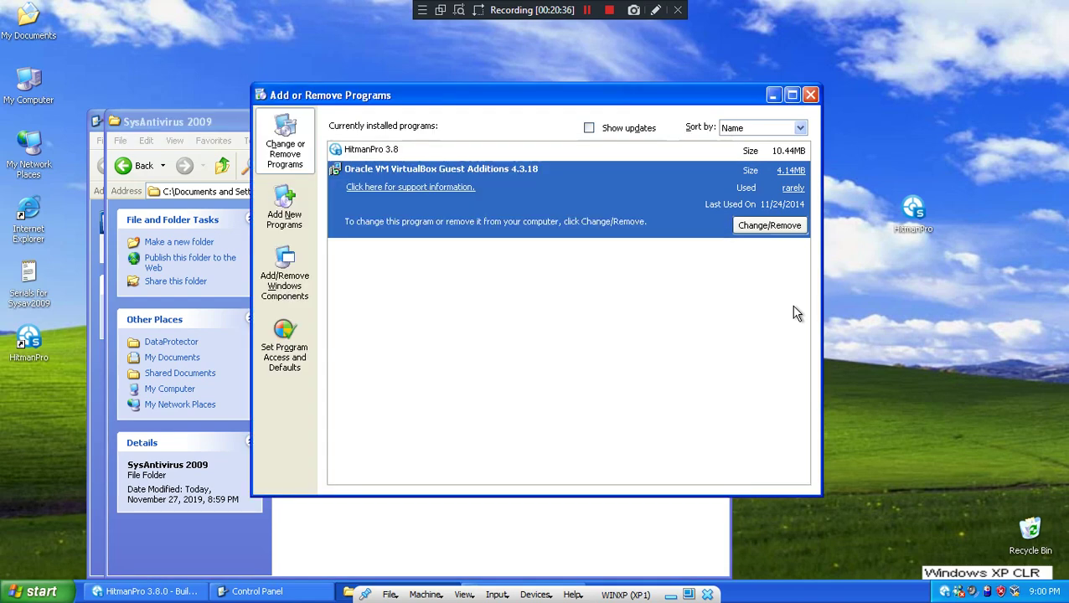
left_click(425, 512)
right_click(433, 298)
left_click(464, 346)
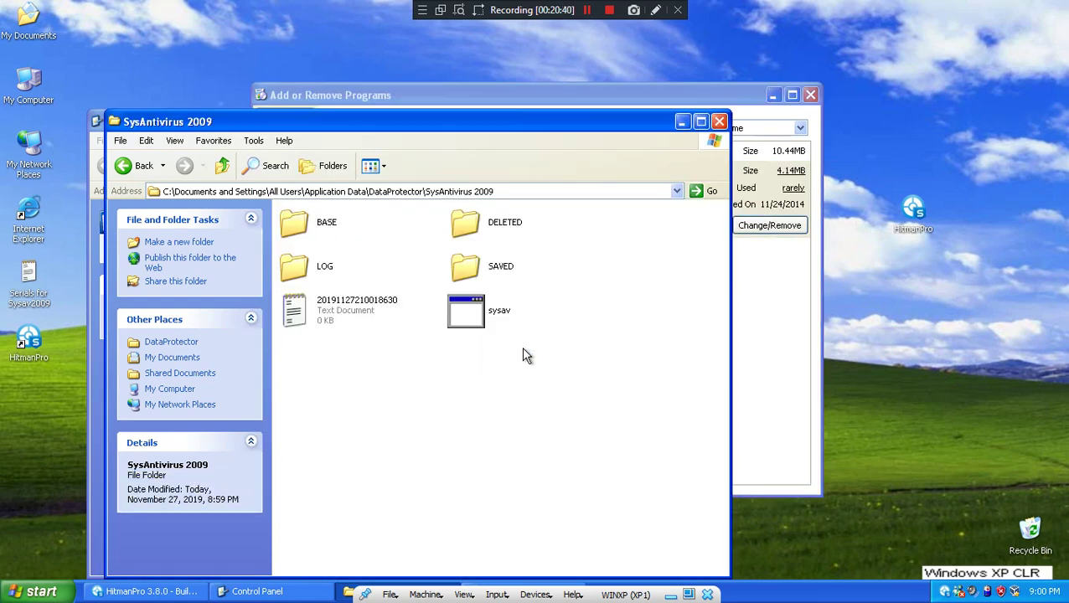
- Check the SAVED folder, then close the folder window and Add or Remove Programs
left_click(480, 277)
double_click(480, 276)
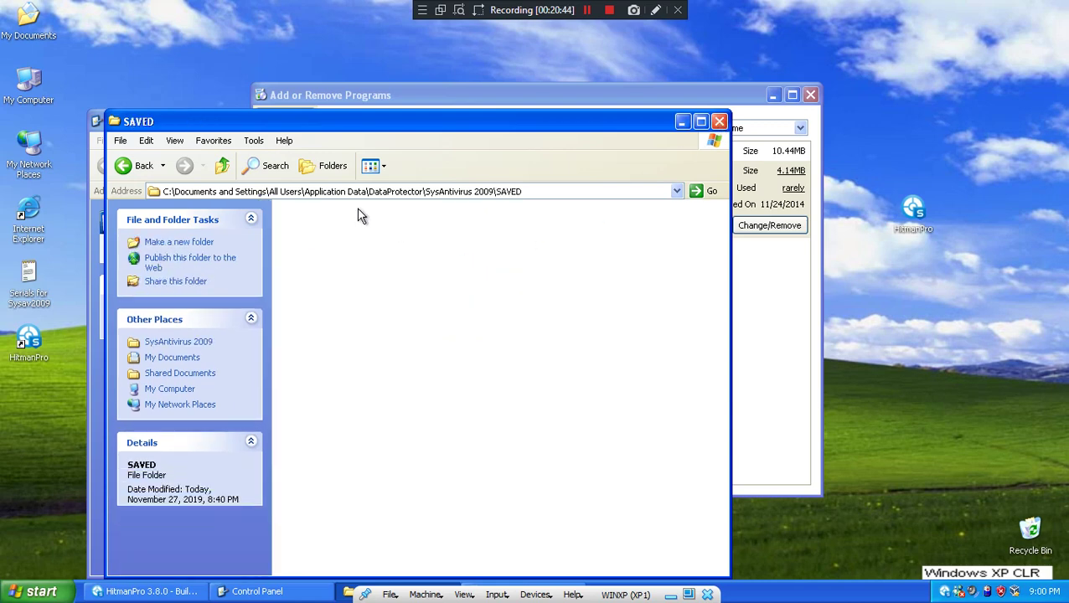
left_click(223, 165)
double_click(759, 119)
left_click(1058, 10)
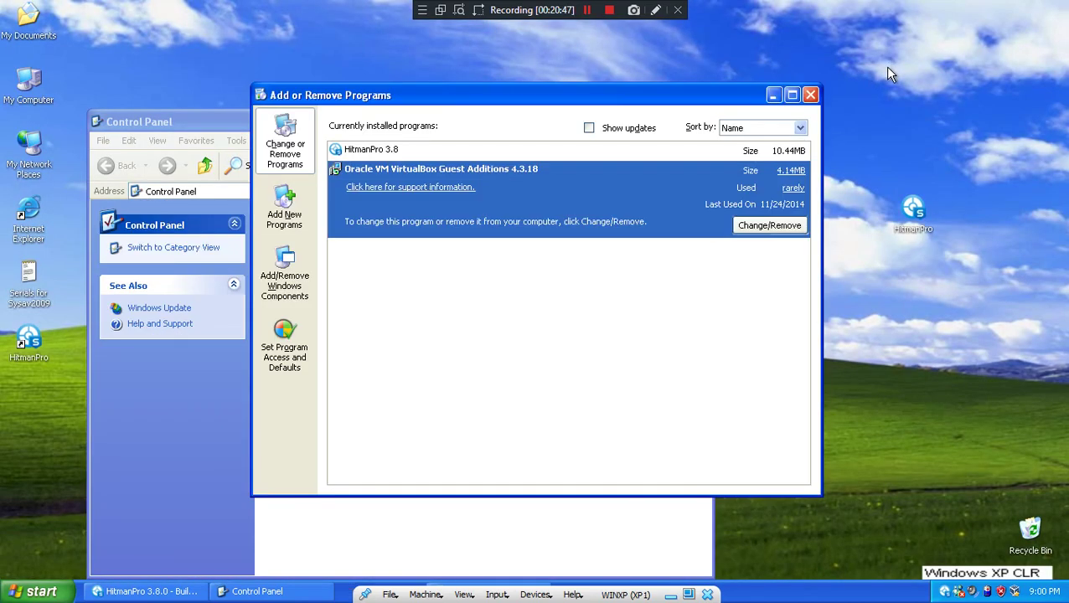
left_click(811, 94)
- Close Control Panel and reboot from HitmanPro's results to complete the removal
left_click(700, 122)
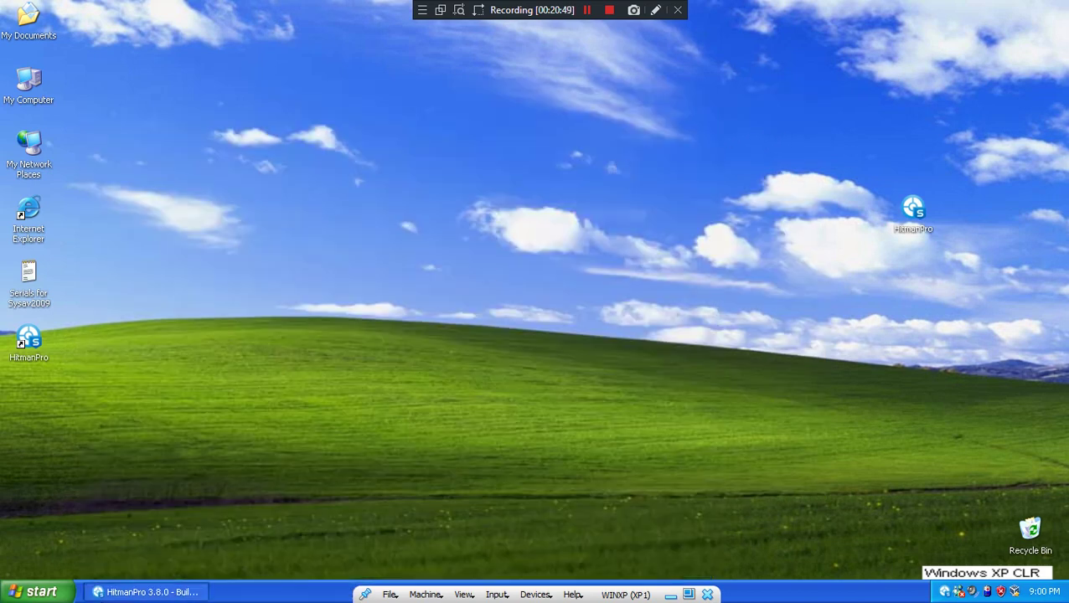
left_click(676, 492)
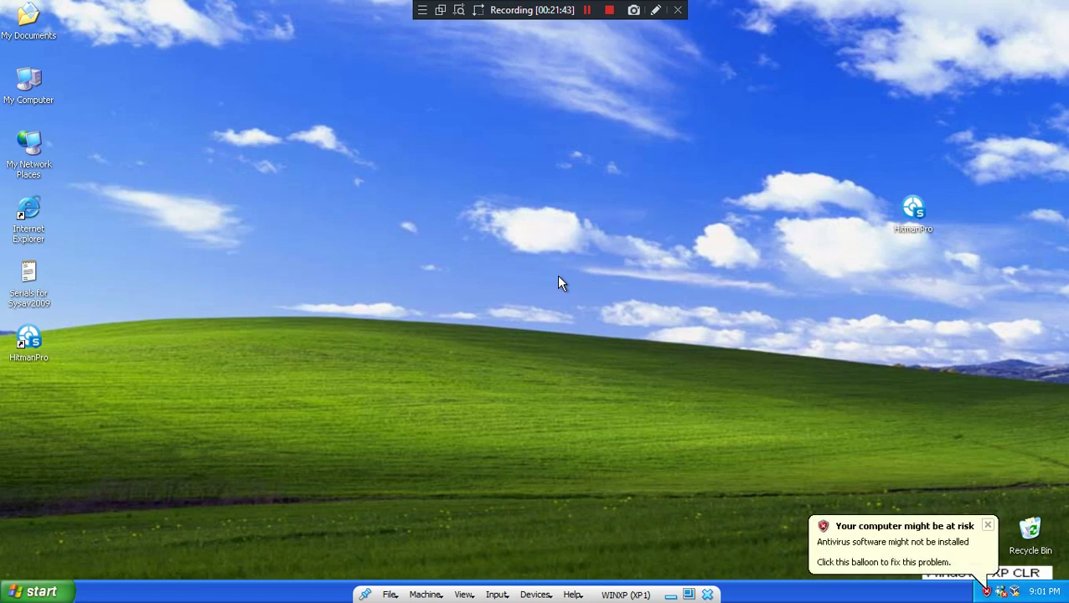
- Browse from %appdata% to All Users\Application Data\DataProtector\SysAntivirus 2009
key("super+r")
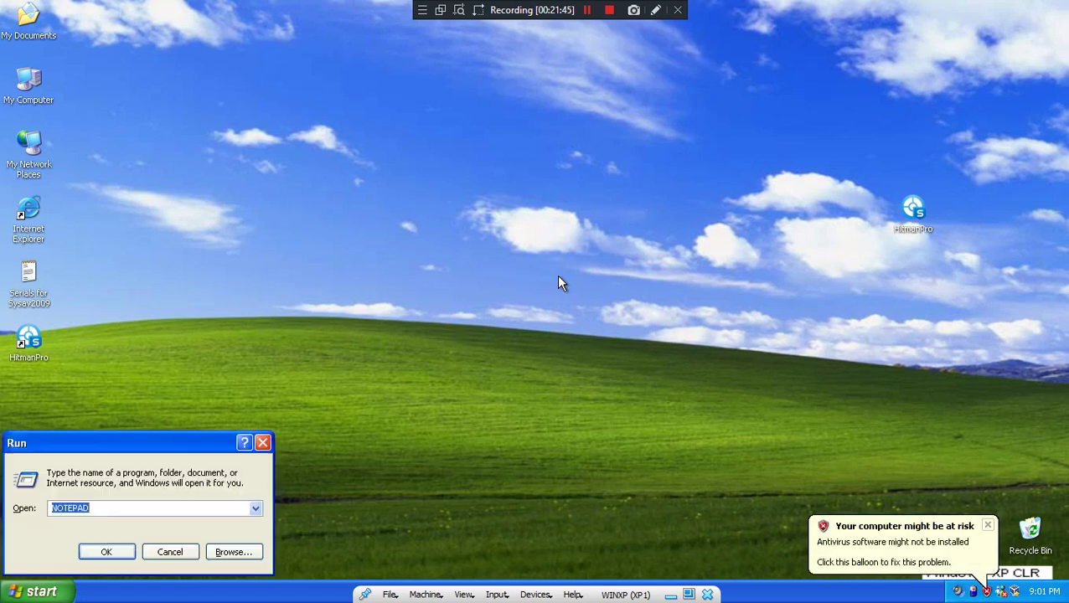
type("%appdata%")
key("Return")
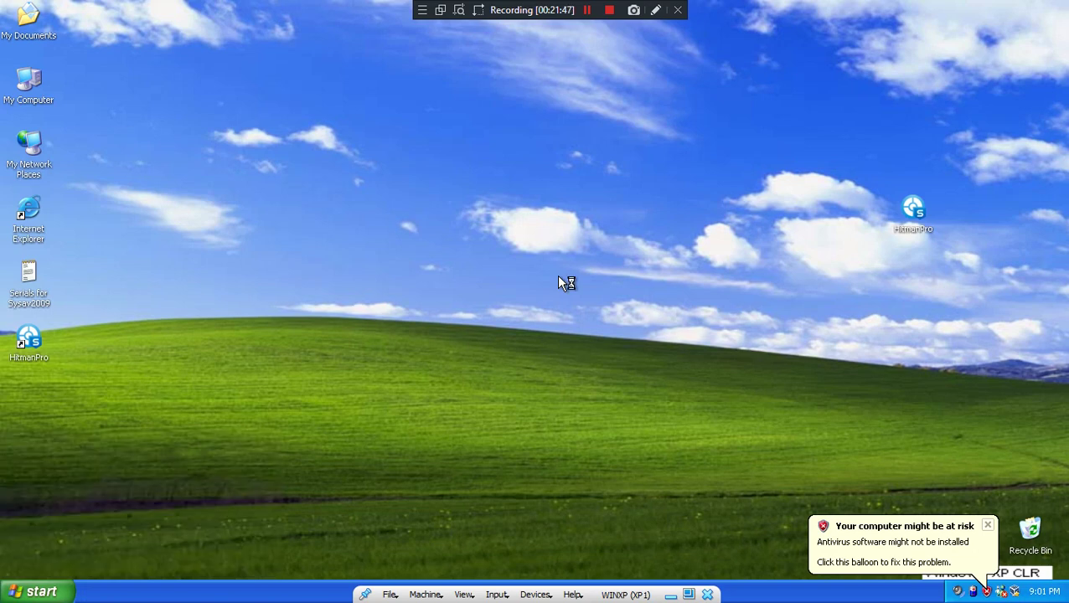
double_click(222, 166)
double_click(318, 231)
double_click(318, 233)
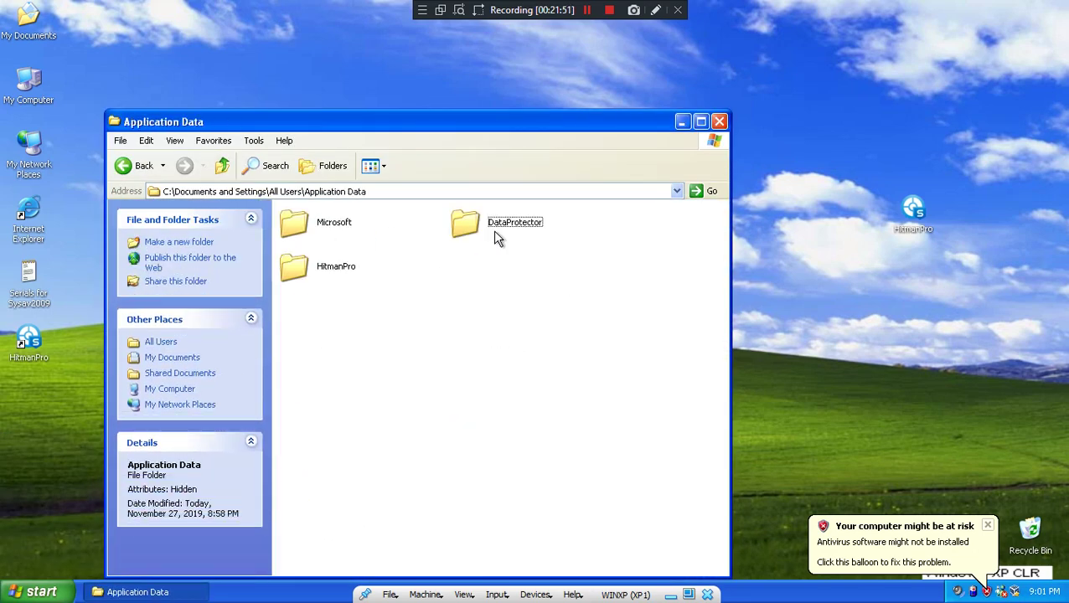
double_click(533, 228)
left_click(312, 235)
double_click(312, 234)
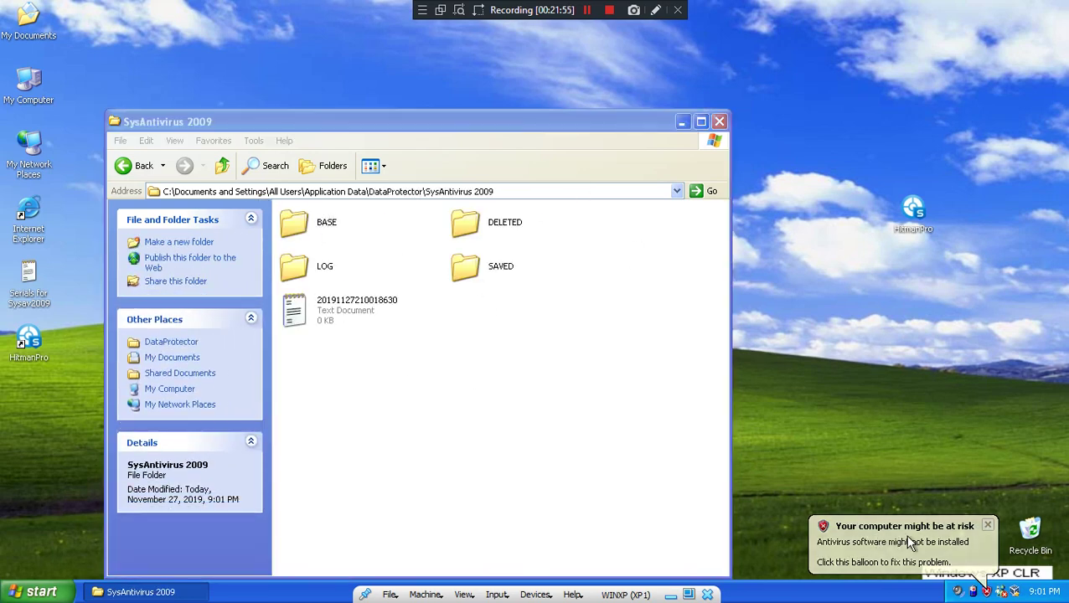
- Dismiss the antivirus warning and Security Center, then delete the DataProtector folder from Application Data
left_click(964, 549)
left_click(819, 67)
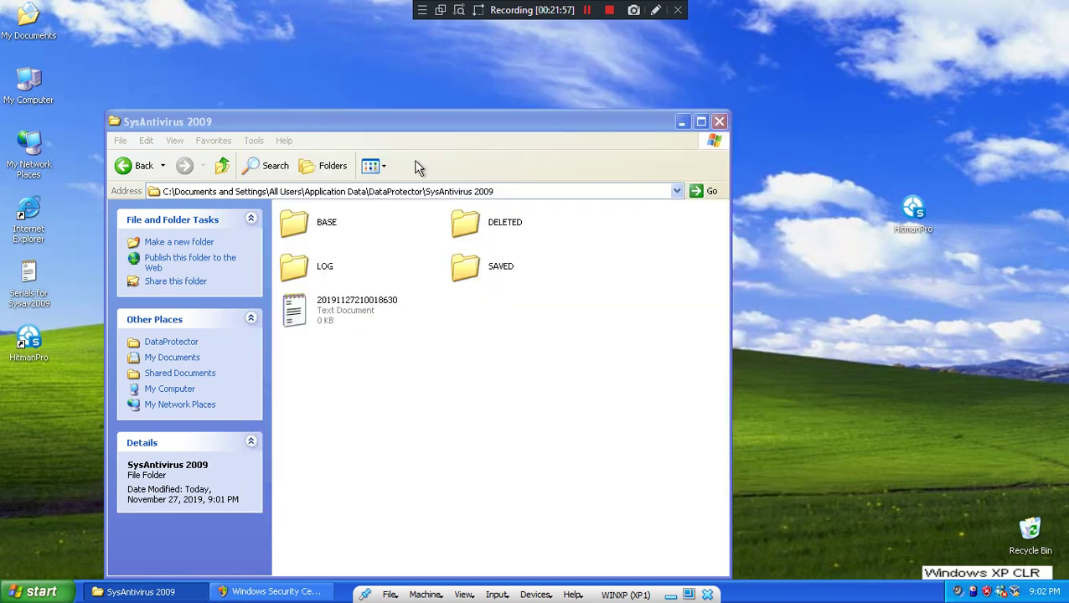
left_click(222, 165)
right_click(330, 216)
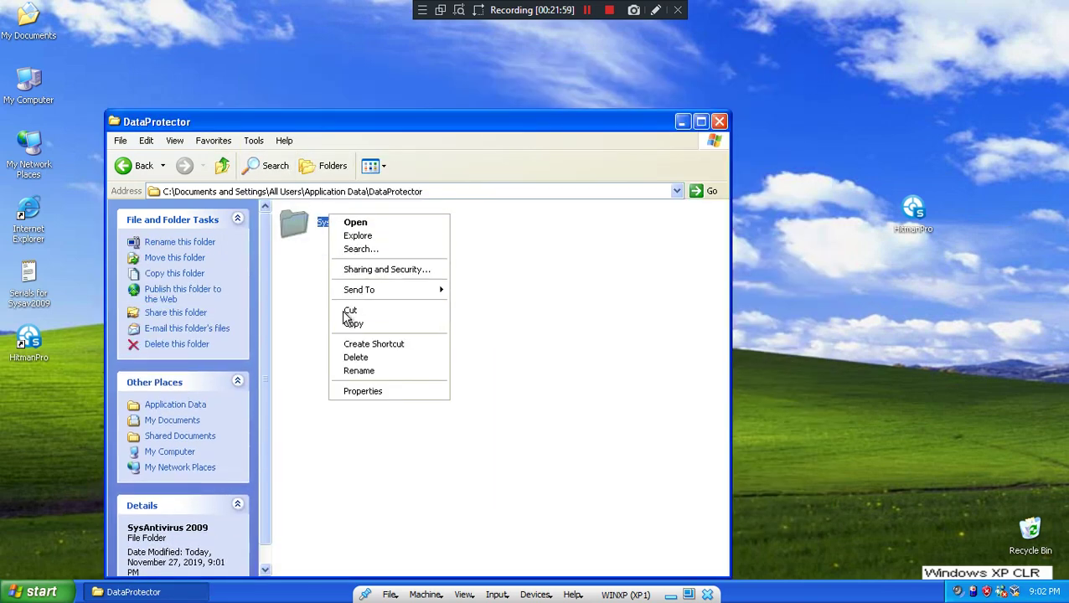
left_click(223, 165)
right_click(483, 220)
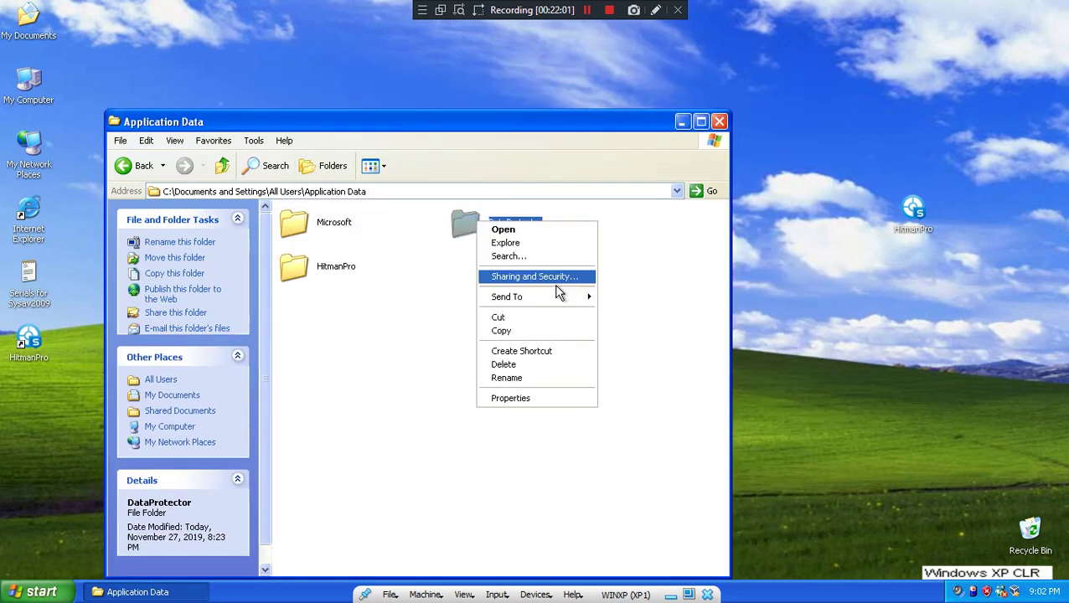
left_click(508, 363)
left_click(590, 329)
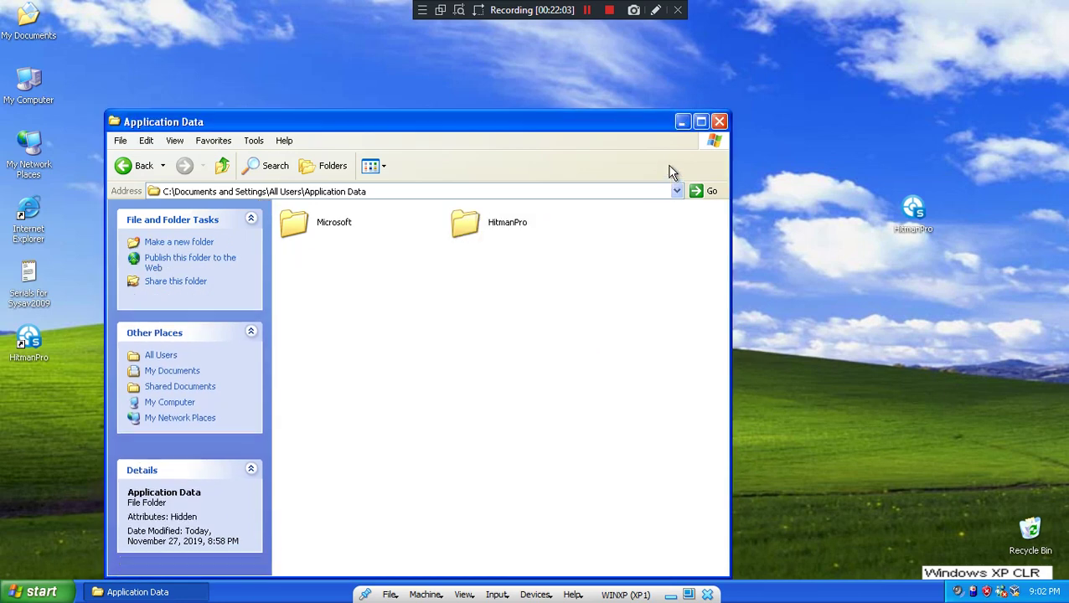
- In regedit, expand and inspect HKCU\Software and HKLM\SOFTWARE
left_click(720, 119)
key("super+r")
type("regedit")
key("Return")
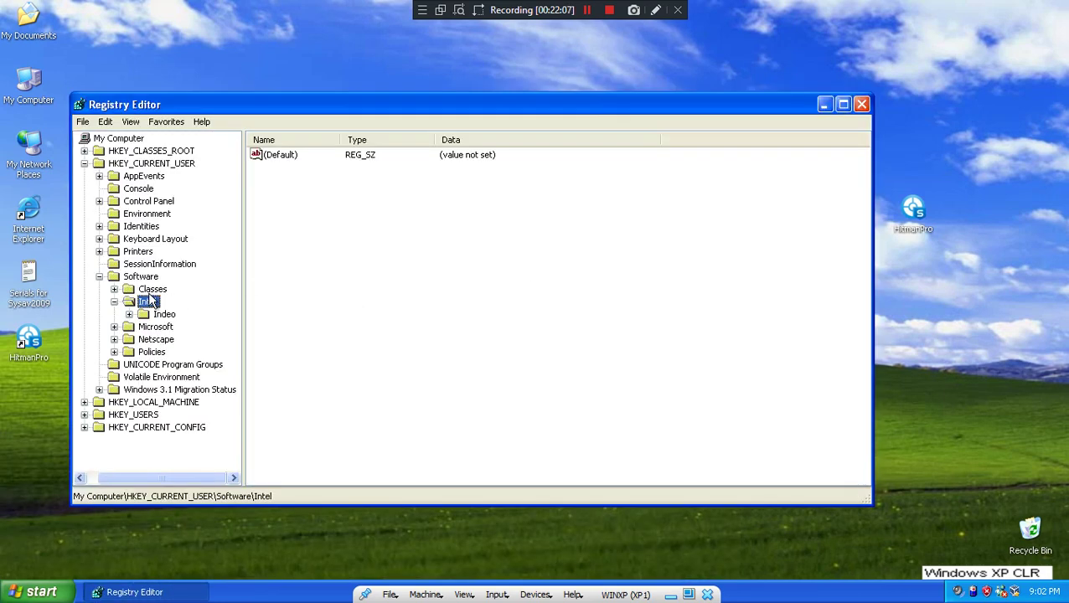
double_click(151, 289)
double_click(134, 276)
double_click(126, 279)
double_click(153, 415)
left_click(155, 452)
double_click(155, 452)
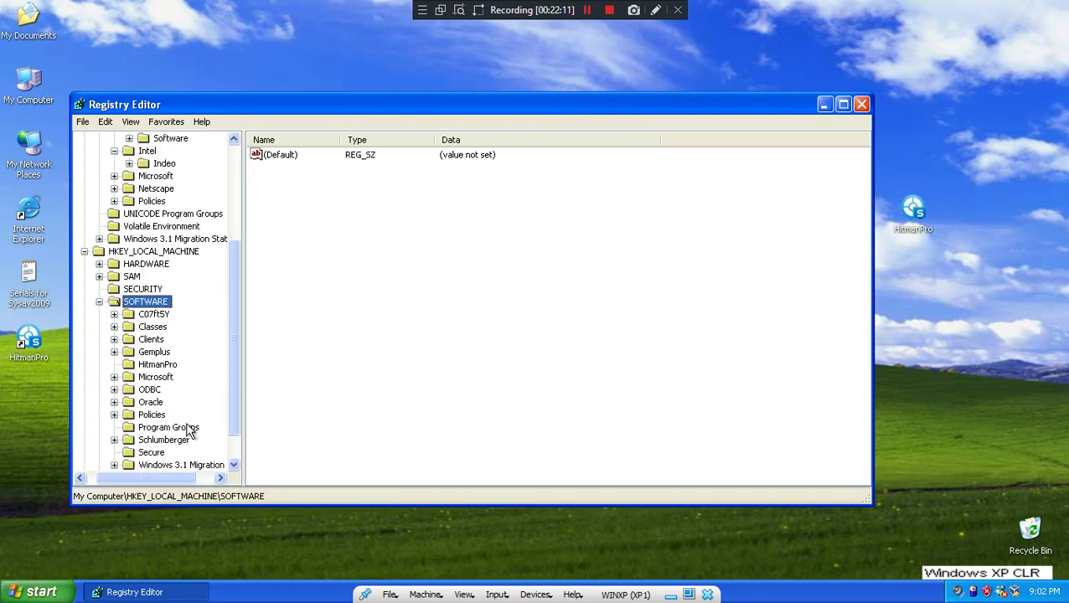
scroll(195, 430, "down", 1)
scroll(200, 393, "up", 5)
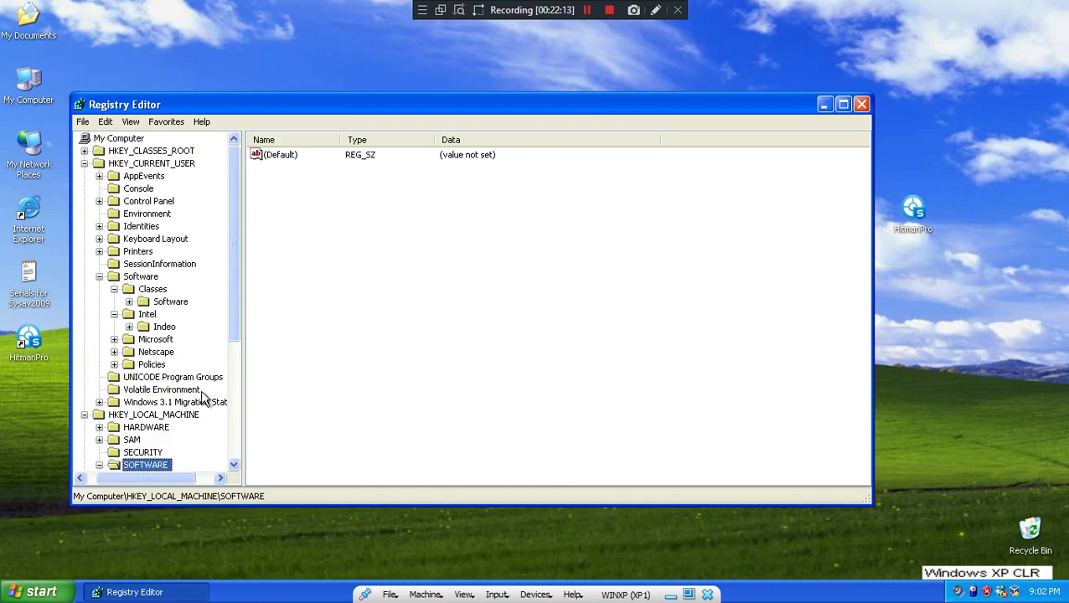
- Close Registry Editor and empty the Recycle Bin
left_click(861, 104)
right_click(1014, 538)
left_click(955, 489)
left_click(557, 324)
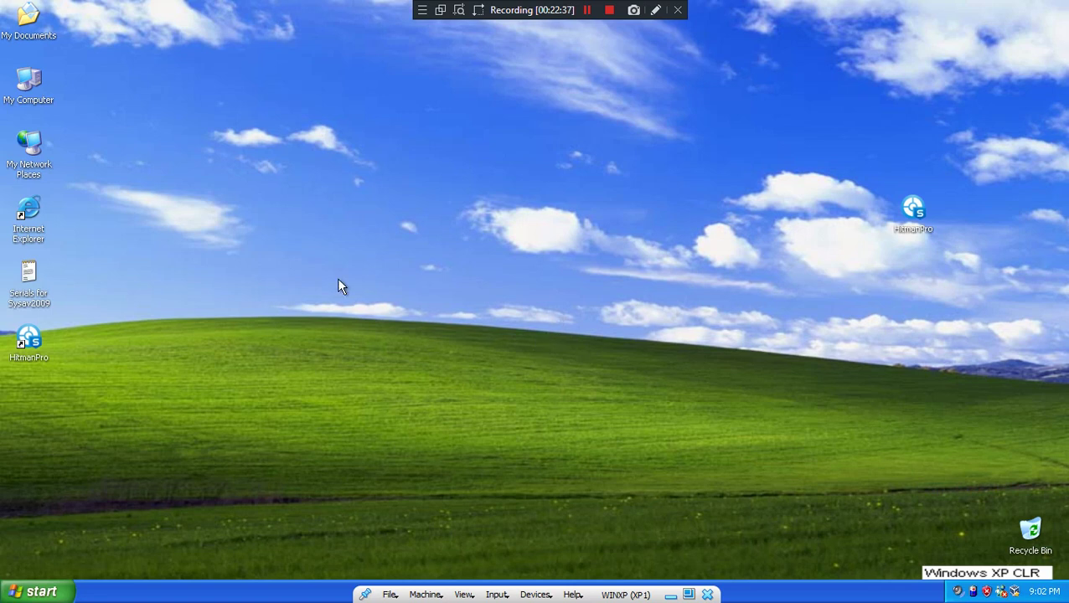
- Set the desktop background to None in Display Properties
right_click(350, 314)
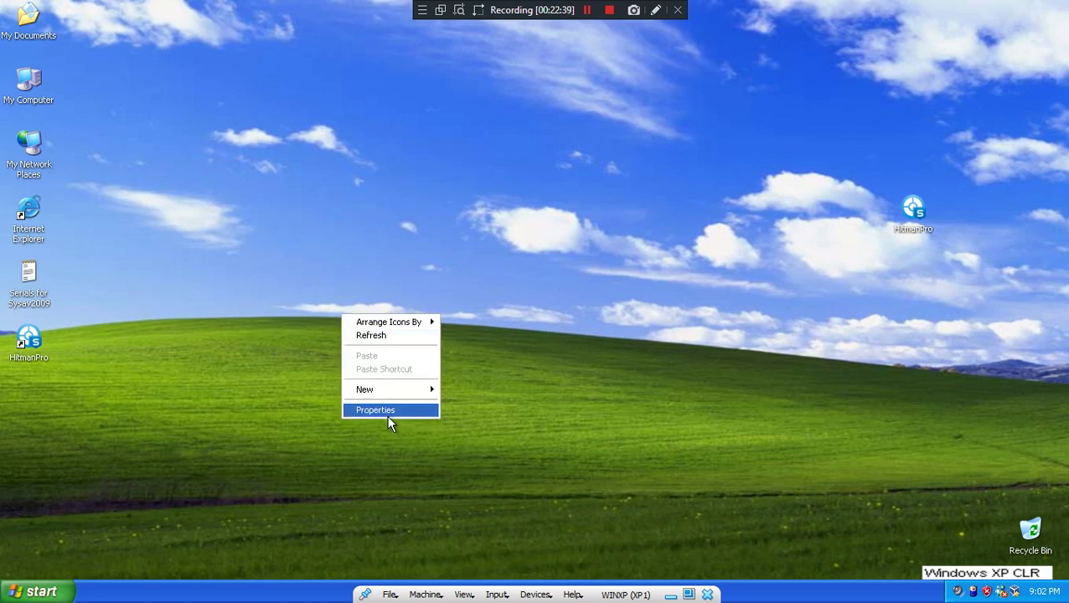
left_click(386, 411)
left_click(85, 61)
left_click(76, 240)
left_click(167, 363)
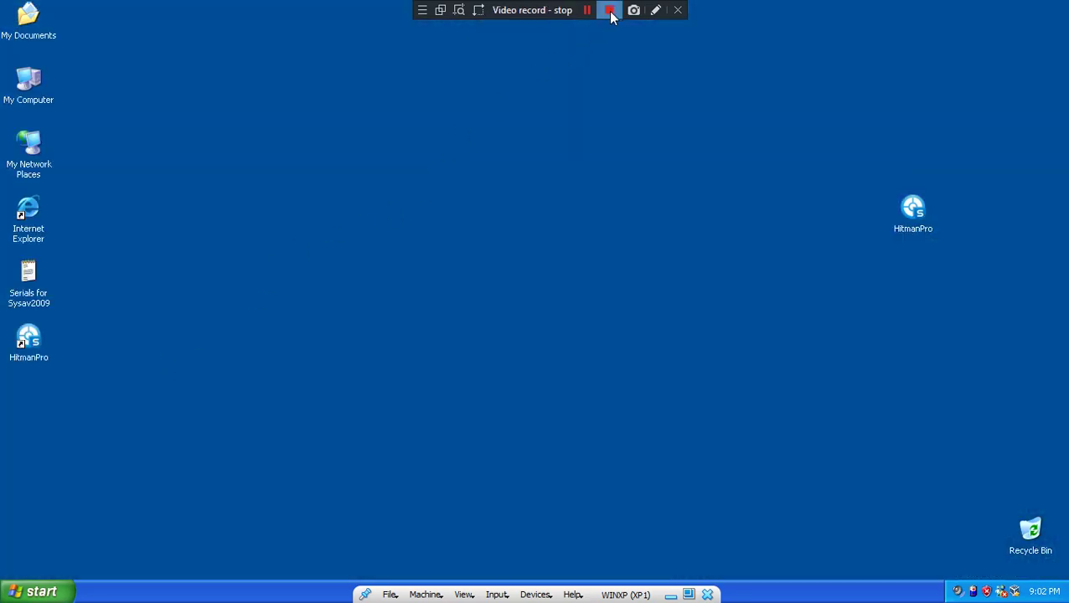